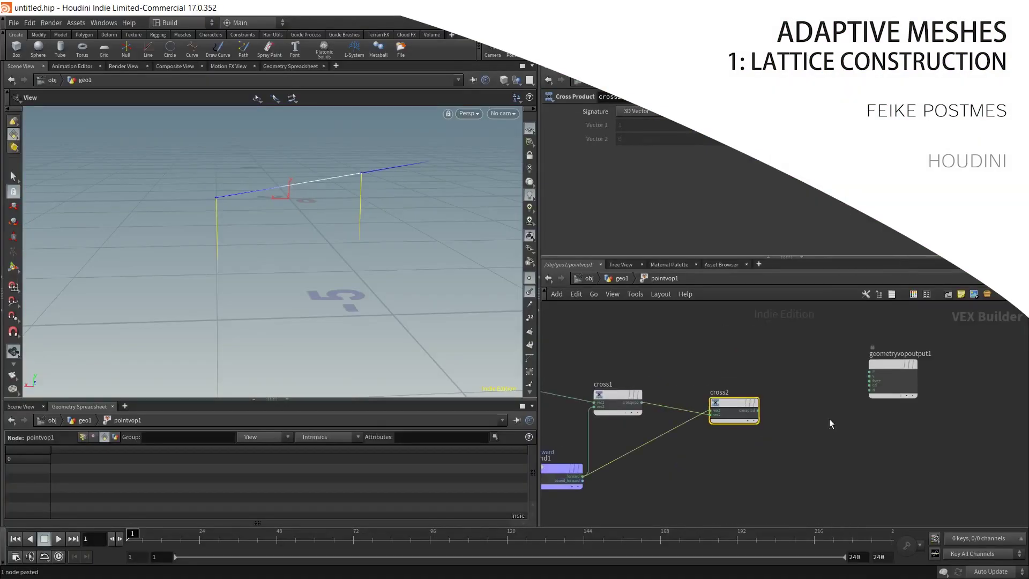
key("ctrl+v")
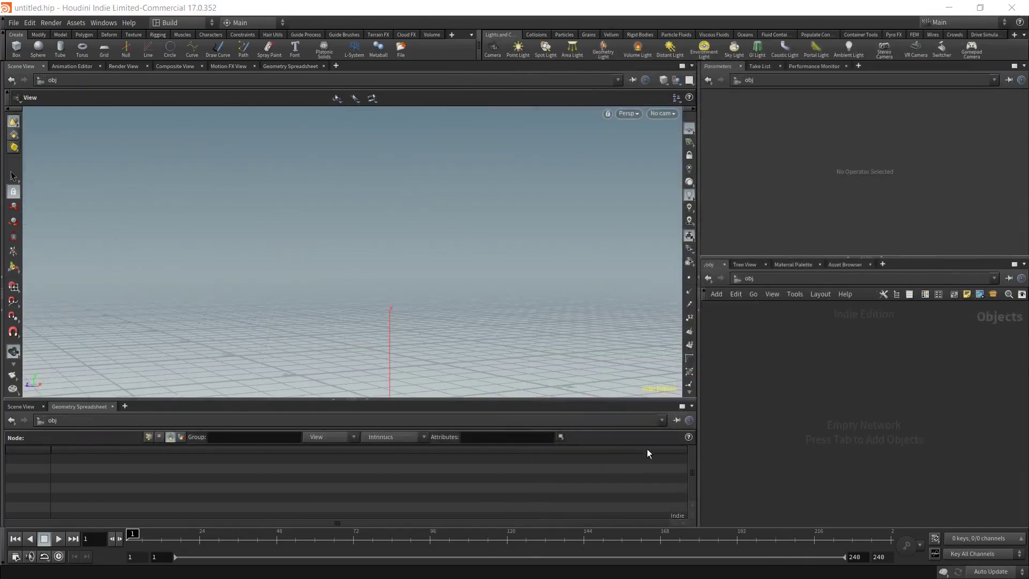
Create a Geometry object in the empty object network and go inside it.
key("Tab")
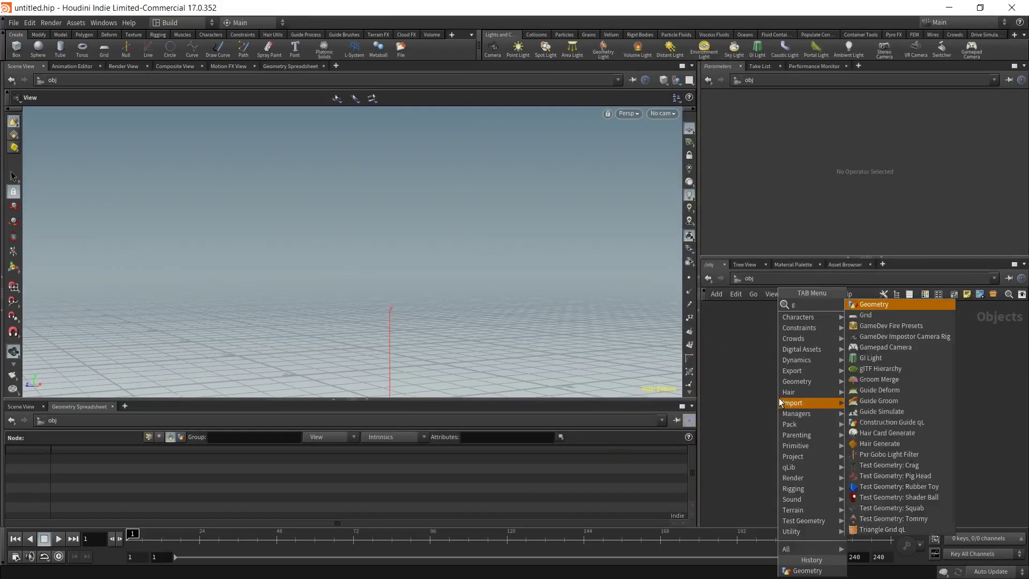
left_click(906, 304)
left_click(841, 381)
double_click(844, 383)
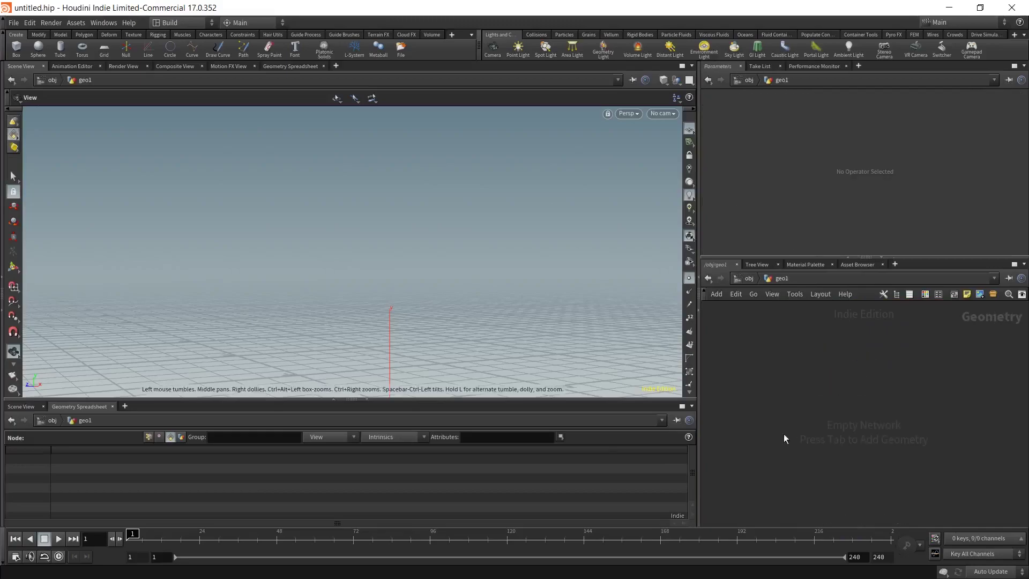
Add a Line node to the empty geometry network.
key("Tab")
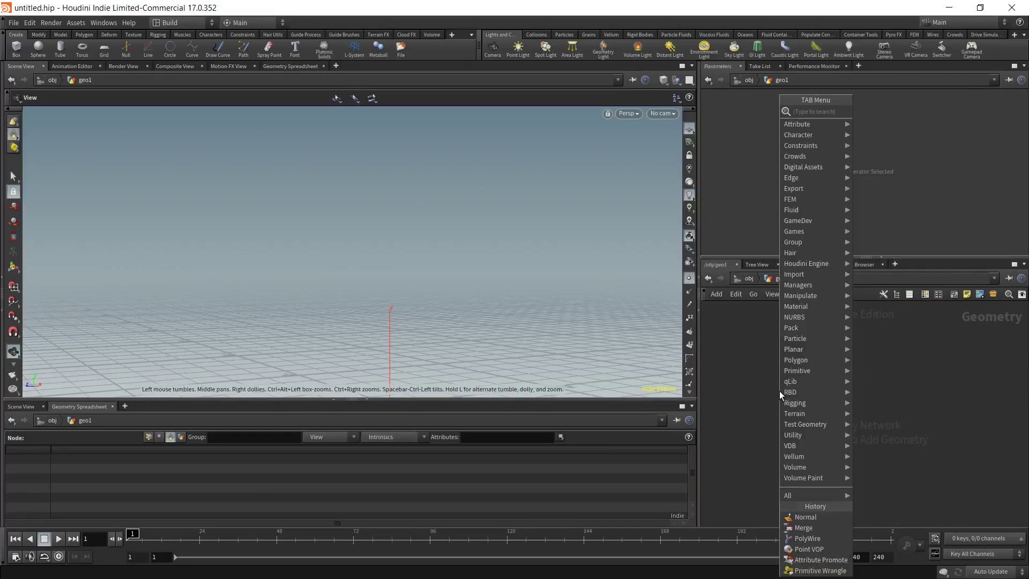
type("box")
key("Return")
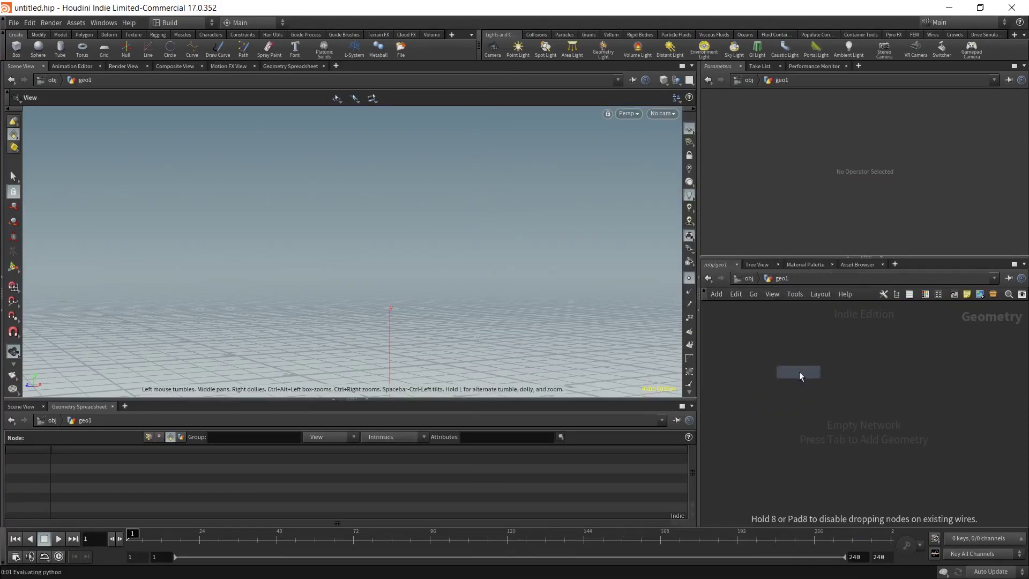
left_click(799, 371)
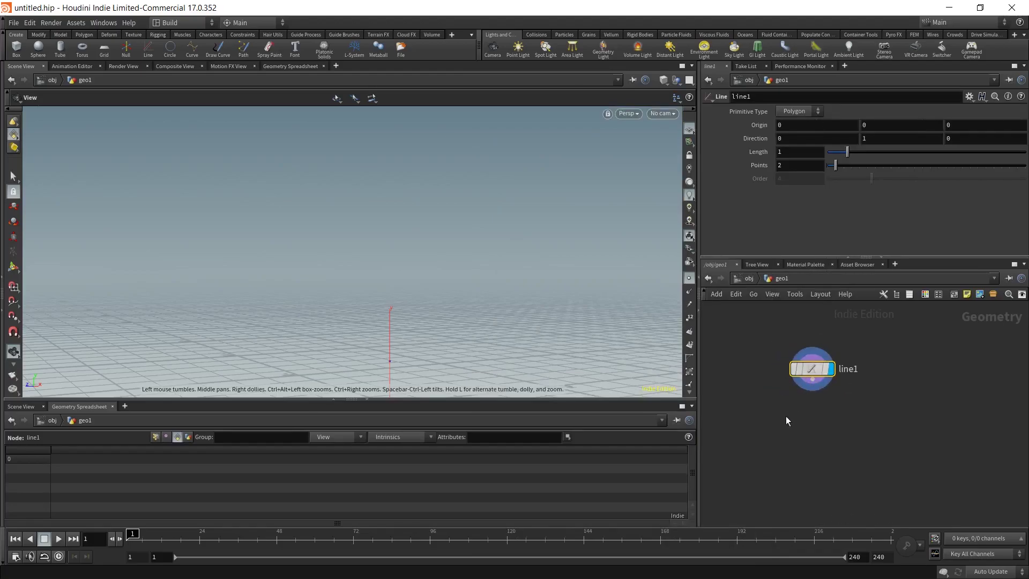
Add a PolyFrame node connected below the line node.
key("Tab")
type("polye")
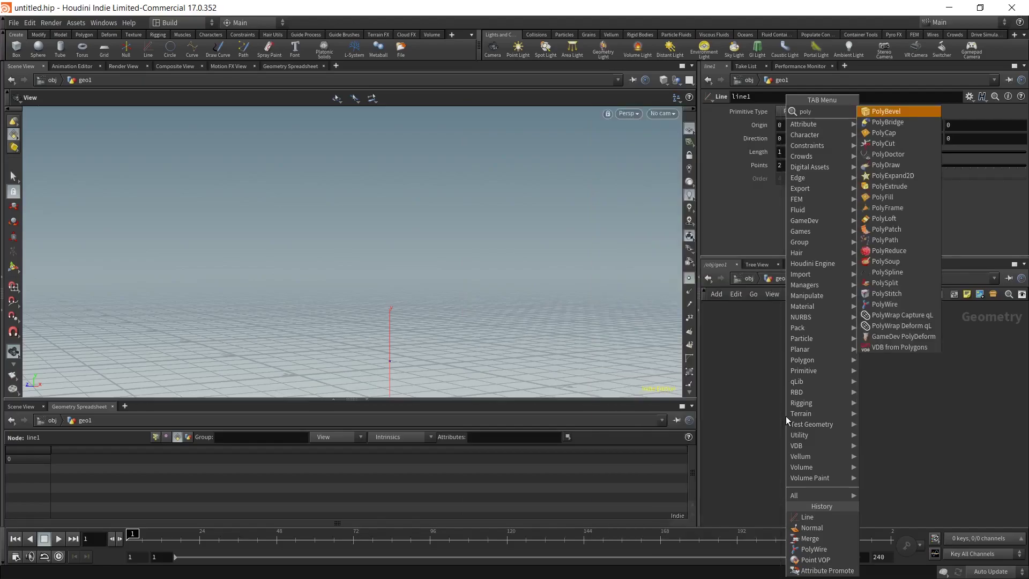
key("Escape")
left_click(786, 416)
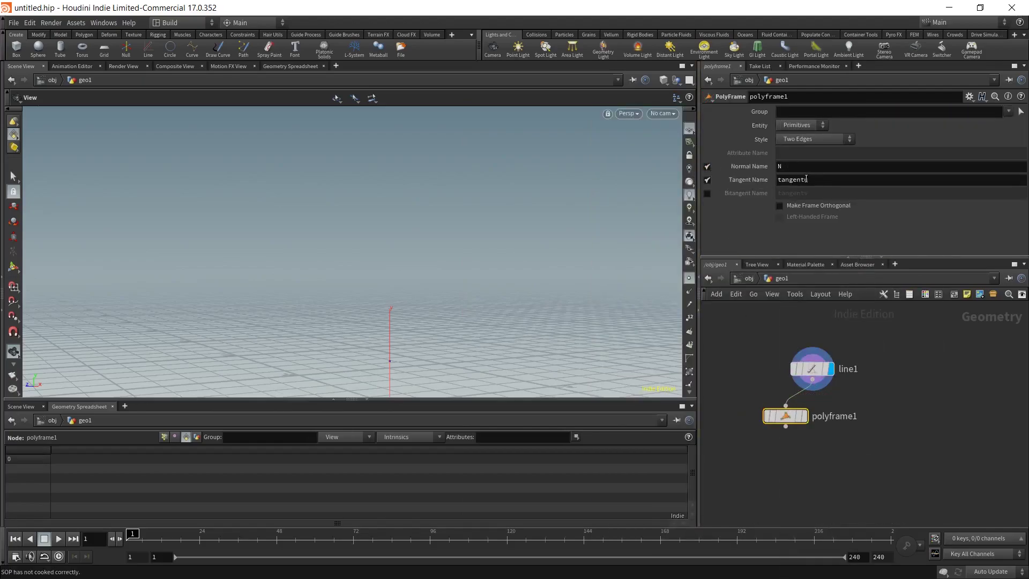
Disable the PolyFrame's normal output, name its tangent attribute N, and align the node under the line and display it.
left_click(707, 166)
left_click_drag(808, 180, 514, 216)
type("N")
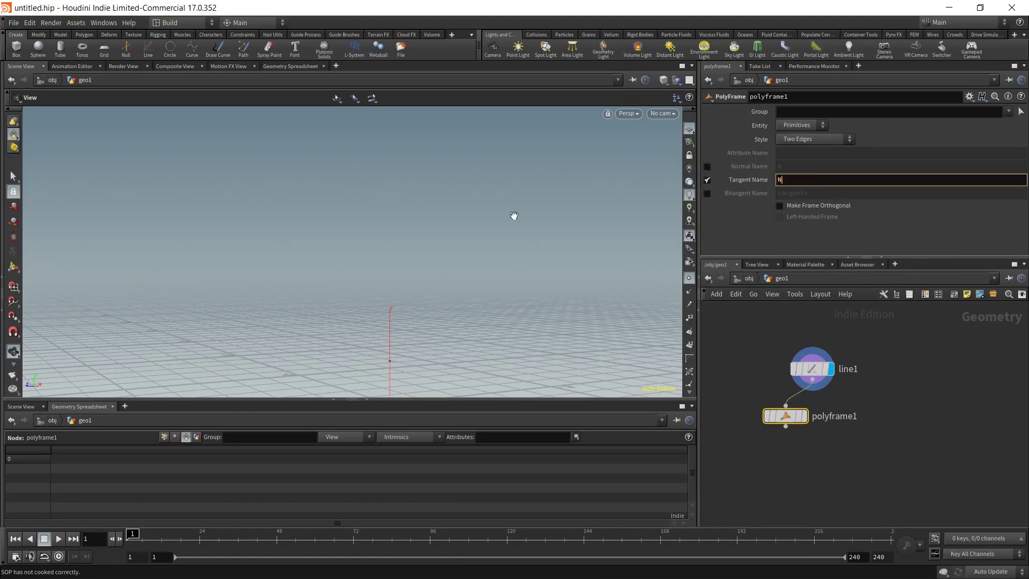
left_click(813, 428)
left_click_drag(786, 416, 812, 417)
left_click(831, 417)
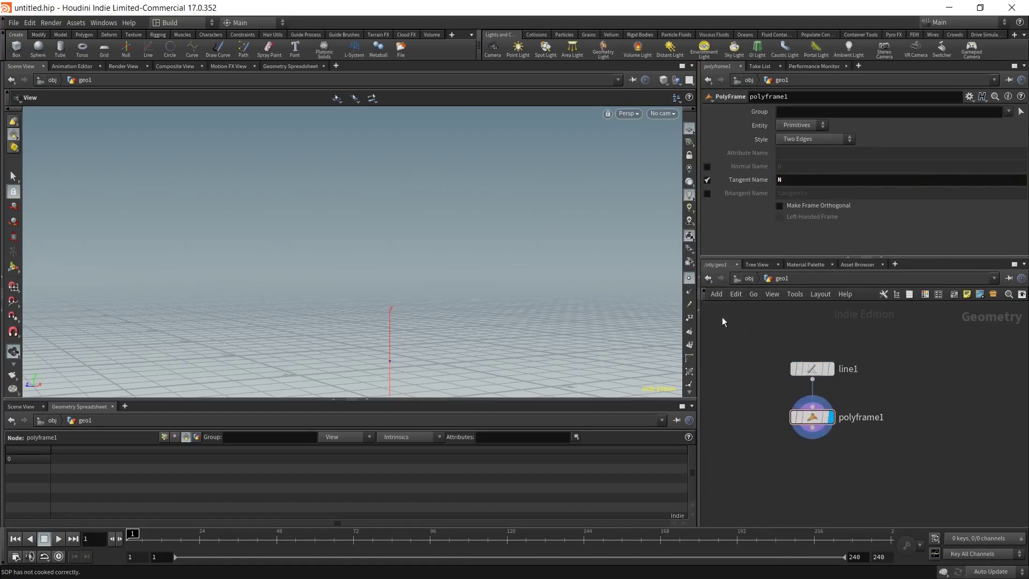
Show the point normals of the line in the viewport.
key("f")
left_click_drag(511, 233, 541, 236)
left_click(689, 291)
left_click_drag(488, 218, 344, 235)
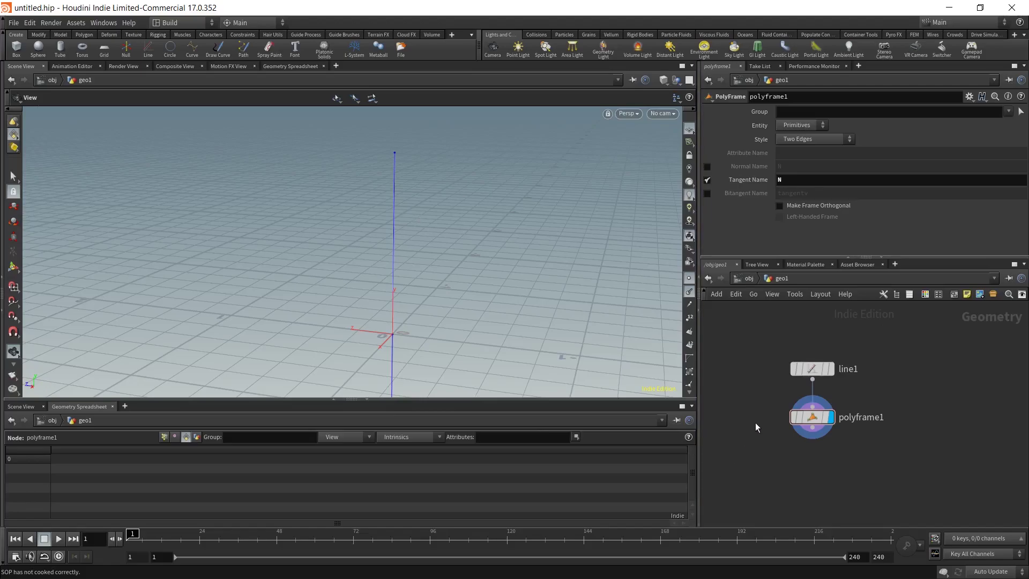
middle_click_drag(756, 428, 779, 435)
Add a marker visualizer to the scene visualizers, with both its name and label set to forward.
key("d")
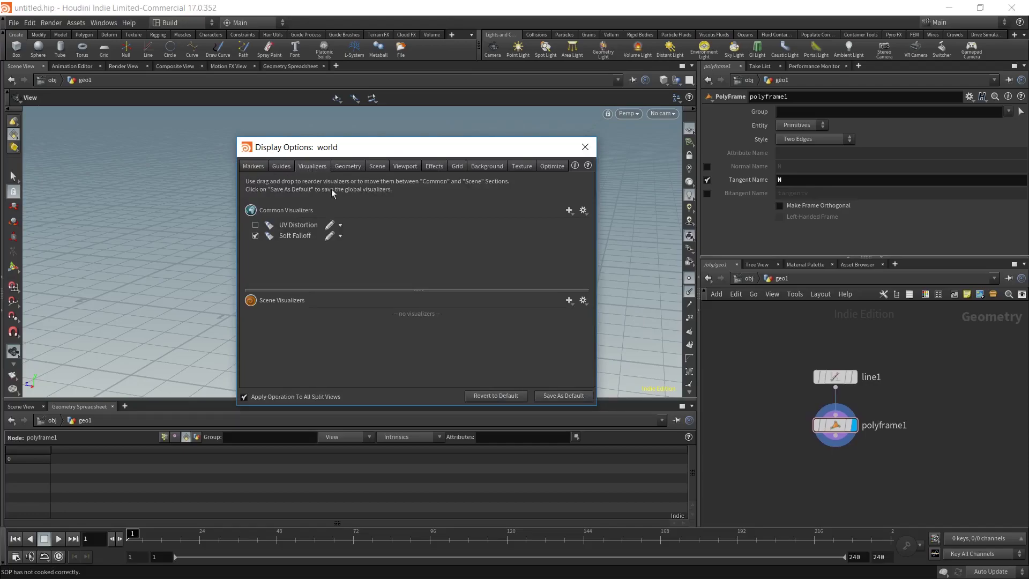
left_click(583, 301)
left_click(581, 309)
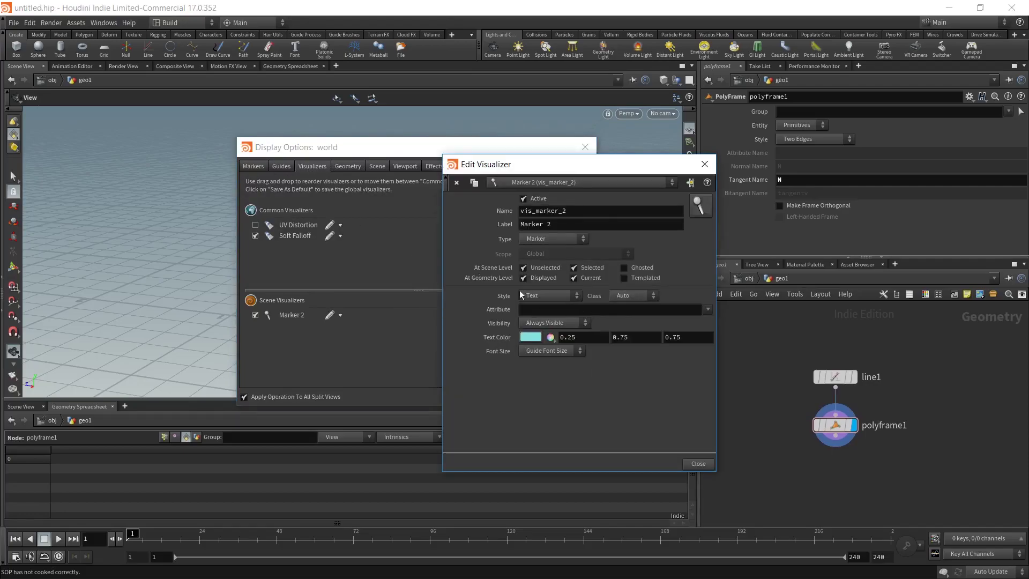
type("fo")
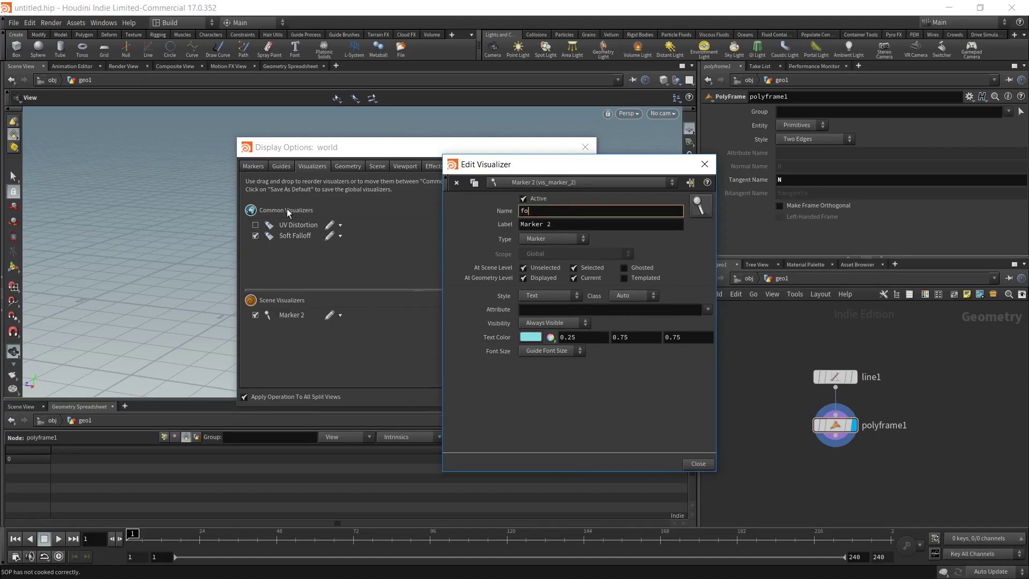
type("rwardi")
key("BackSpace")
key("Tab")
type("forw")
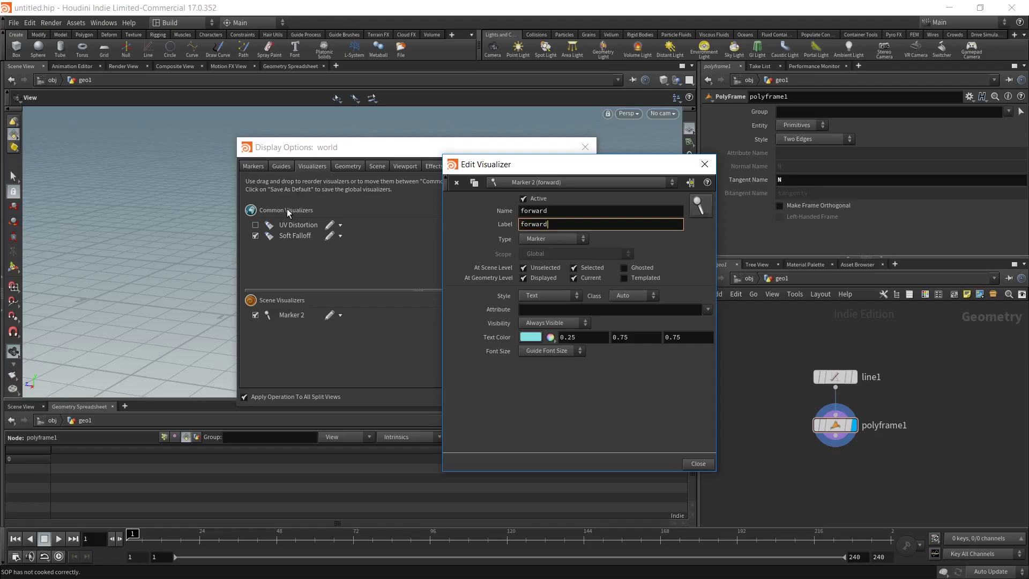
type("ard")
key("Return")
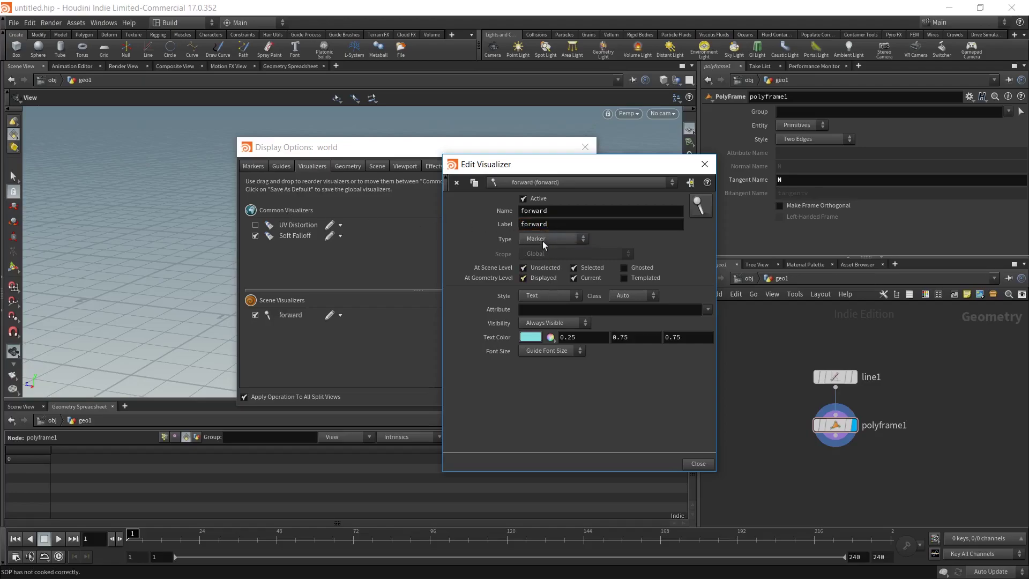
Set the forward visualizer to a Marker with Vector style reading the forward attribute, and close the display options.
left_click(542, 240)
left_click(546, 251)
left_click(542, 295)
left_click(541, 349)
left_click(539, 310)
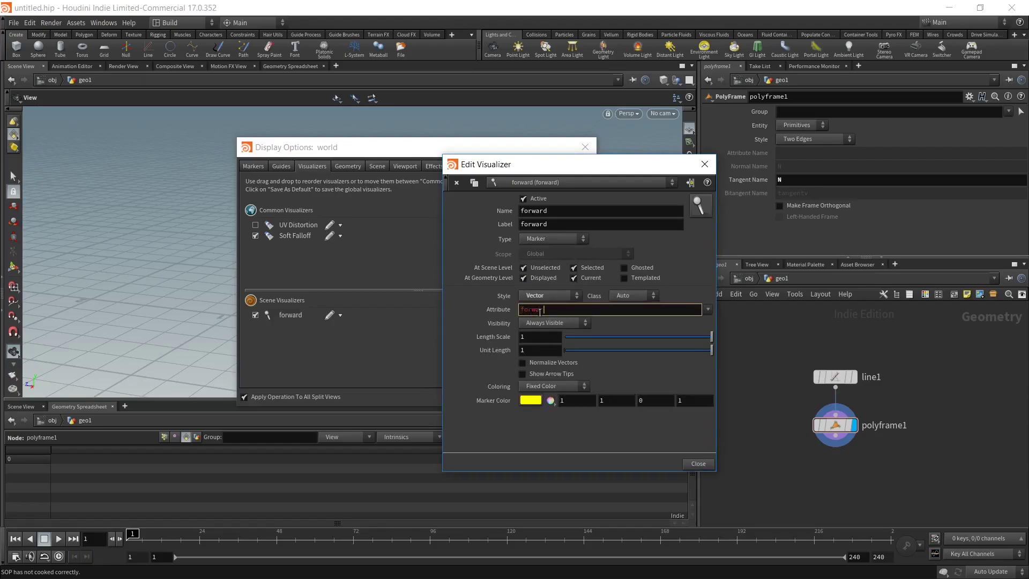
type("forward")
key("Return")
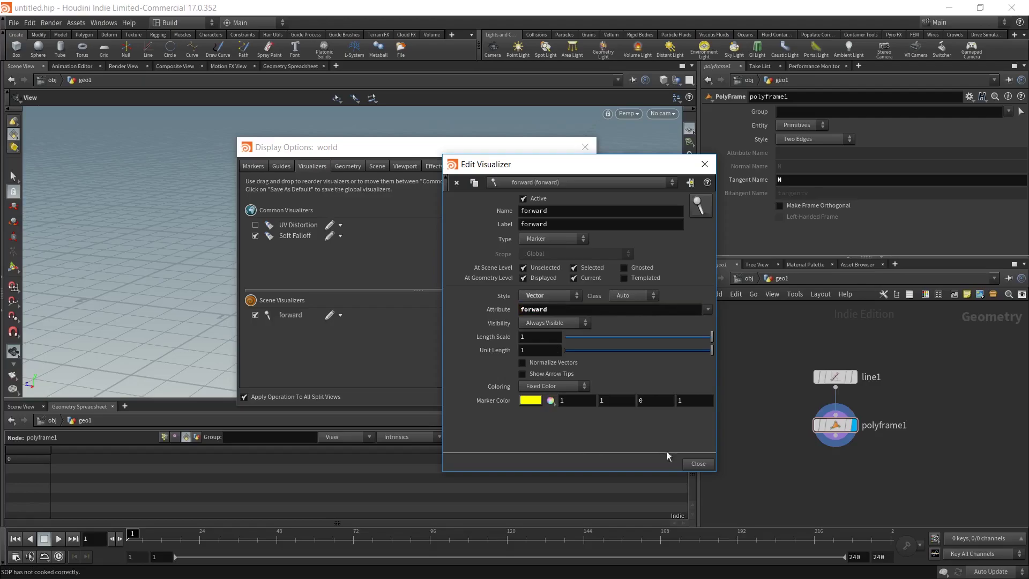
left_click(698, 464)
left_click(586, 147)
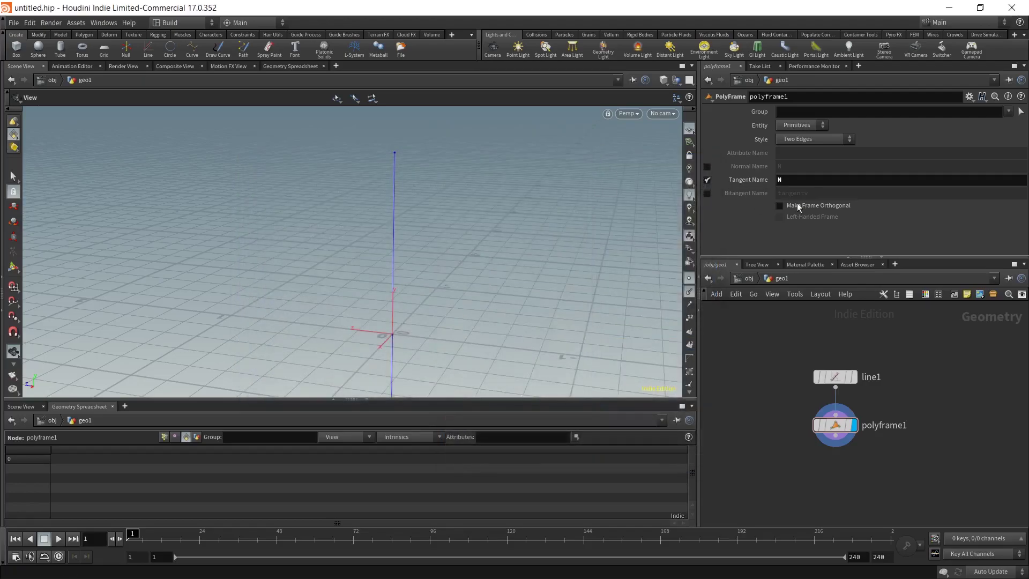
Rename the line PolyFrame's tangent attribute to forward.
left_click(795, 179)
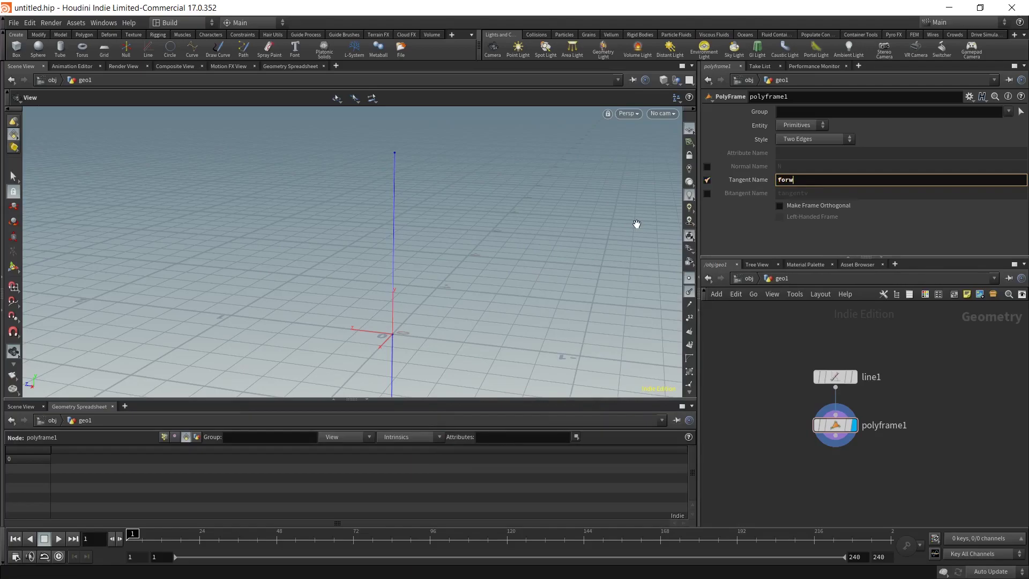
key("Return")
left_click_drag(638, 226, 425, 218)
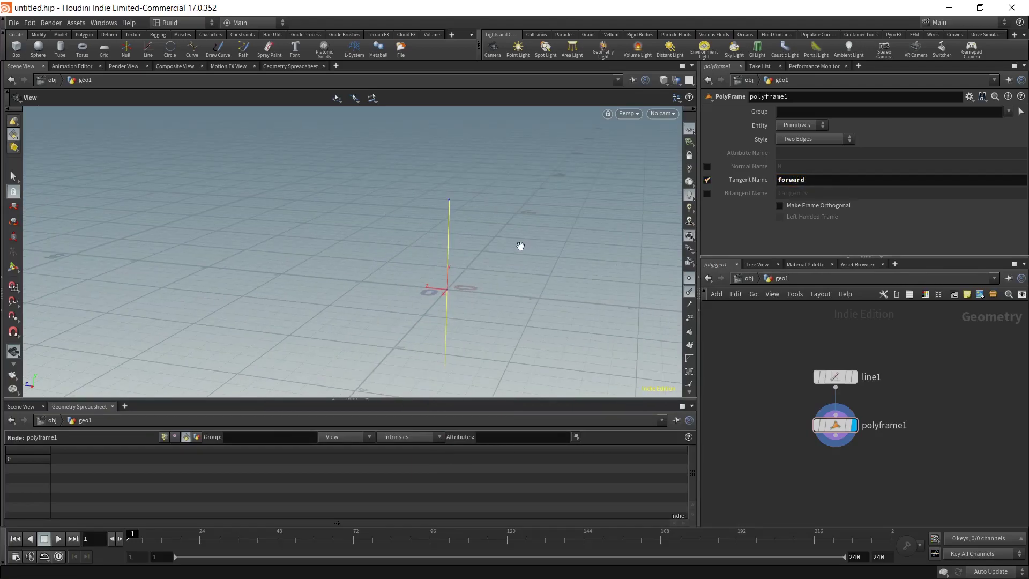
Check the guide size settings for normals and vectors in the viewport display options.
key("d")
left_click(282, 166)
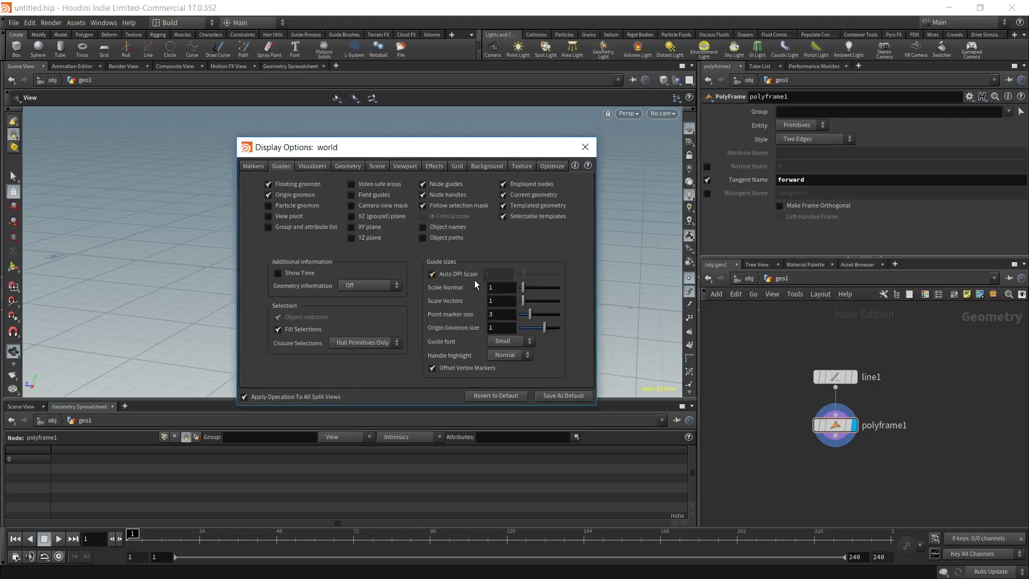
left_click(584, 146)
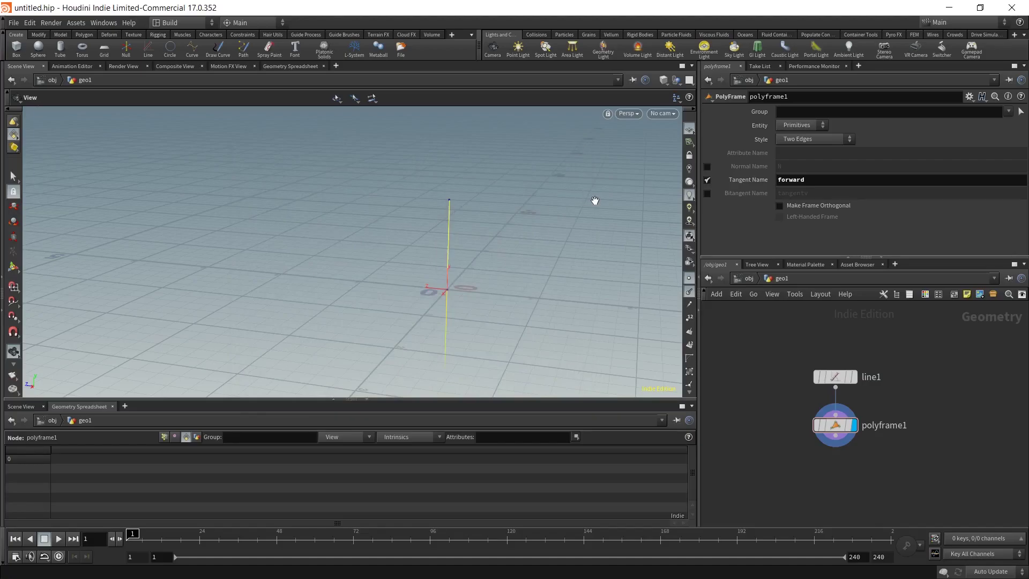
Widen the parameter and network panes and add a separate Grid node beside the line network.
scroll(939, 359, "down", 5)
middle_click_drag(939, 358, 714, 319)
left_click_drag(698, 244, 538, 241)
middle_click_drag(667, 395, 728, 372)
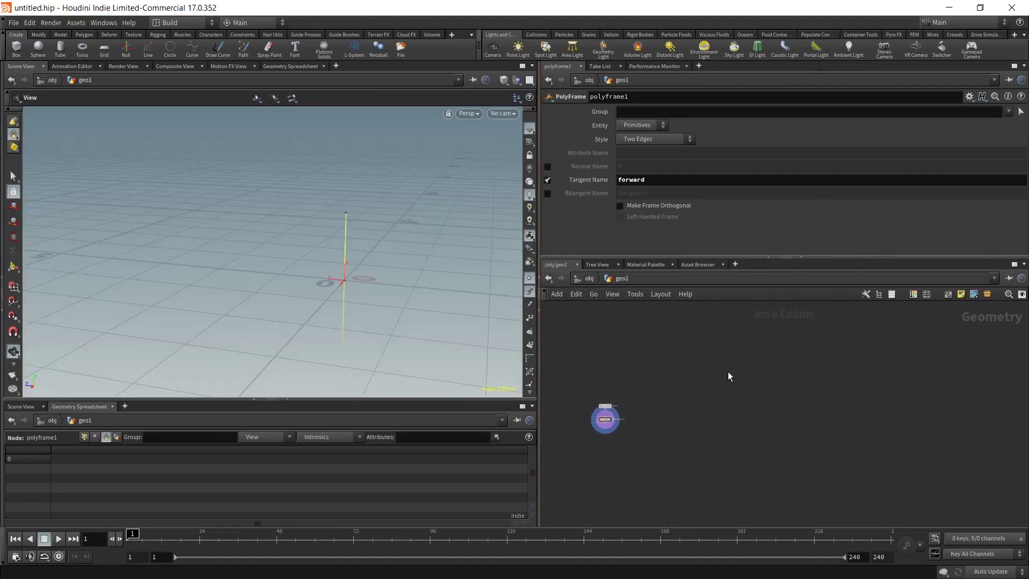
key("Tab")
type("wrangle")
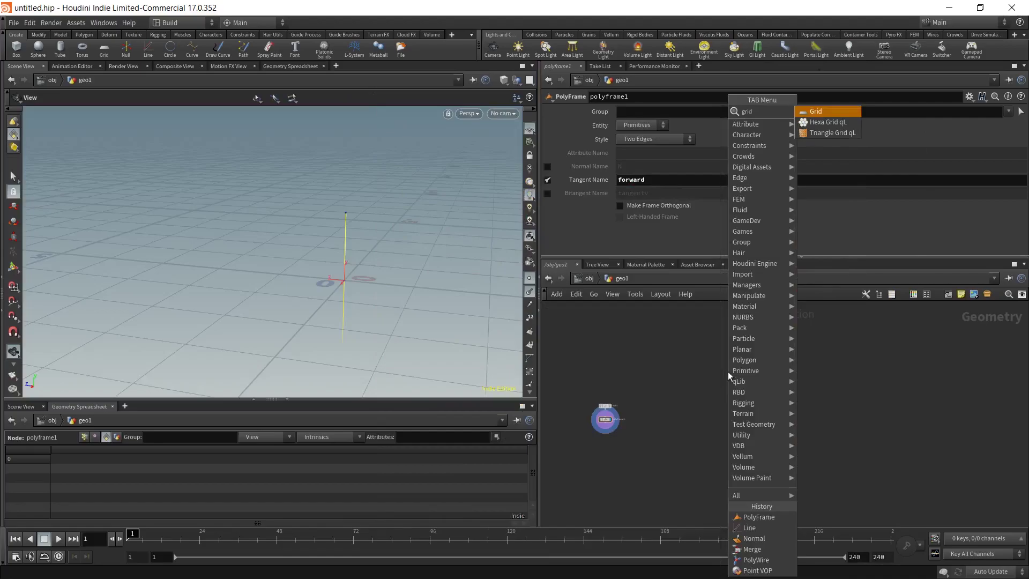
key("Return")
left_click(750, 377)
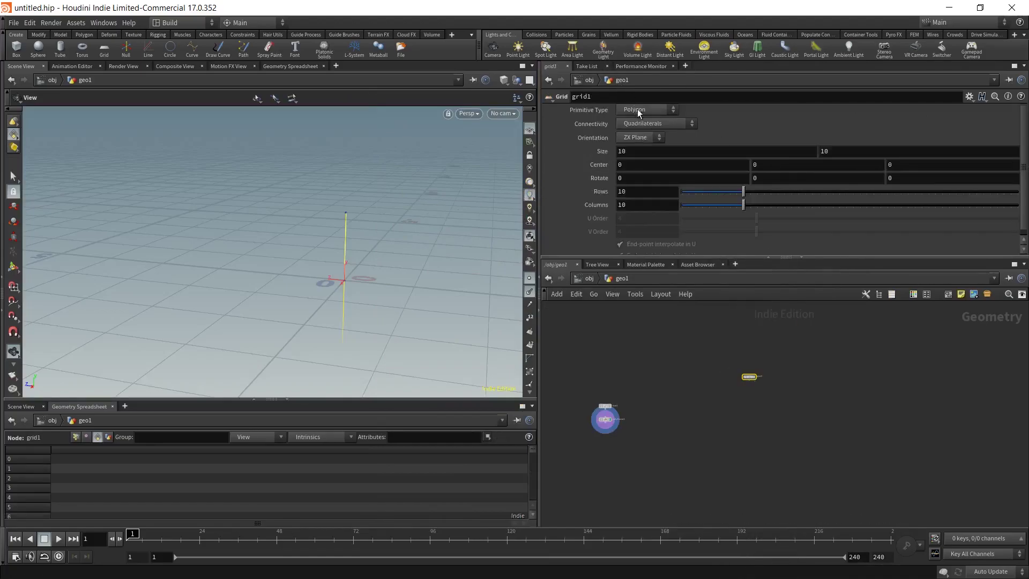
Set the grid's orientation to XY Plane and its connectivity to Columns.
left_click(637, 137)
left_click(635, 150)
left_click(639, 122)
left_click(654, 147)
Set the grid's size to 2 by 2 with 2 rows and 2 columns, and display it.
key("h")
left_click(793, 151)
type("2")
key("Tab")
type("2")
key("Return")
left_click(769, 450)
left_click_drag(405, 245, 471, 241)
left_click_drag(743, 191, 686, 204)
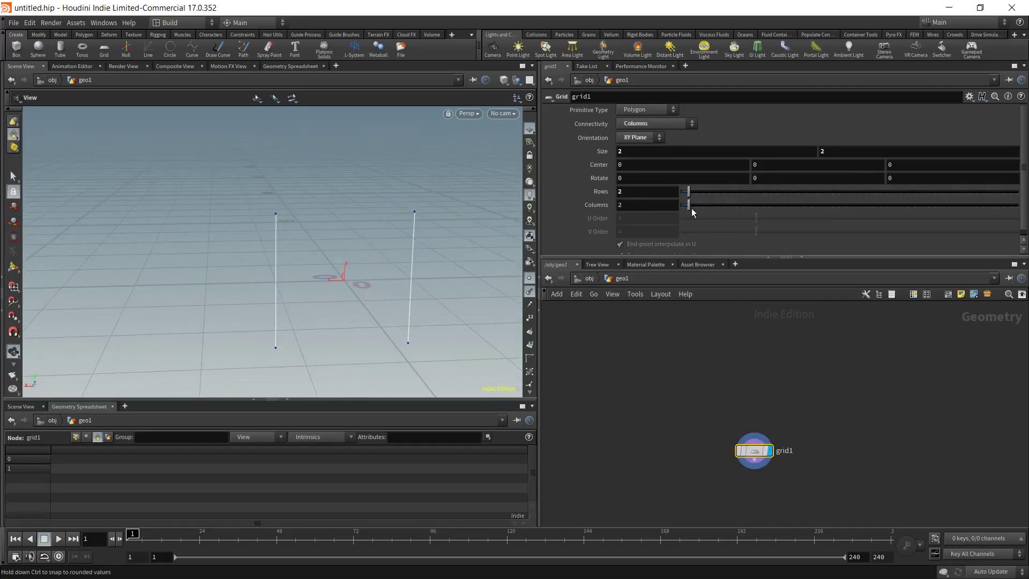
Add a second PolyFrame node below the grid, connect it to the grid, and display it.
middle_click_drag(696, 387, 698, 330)
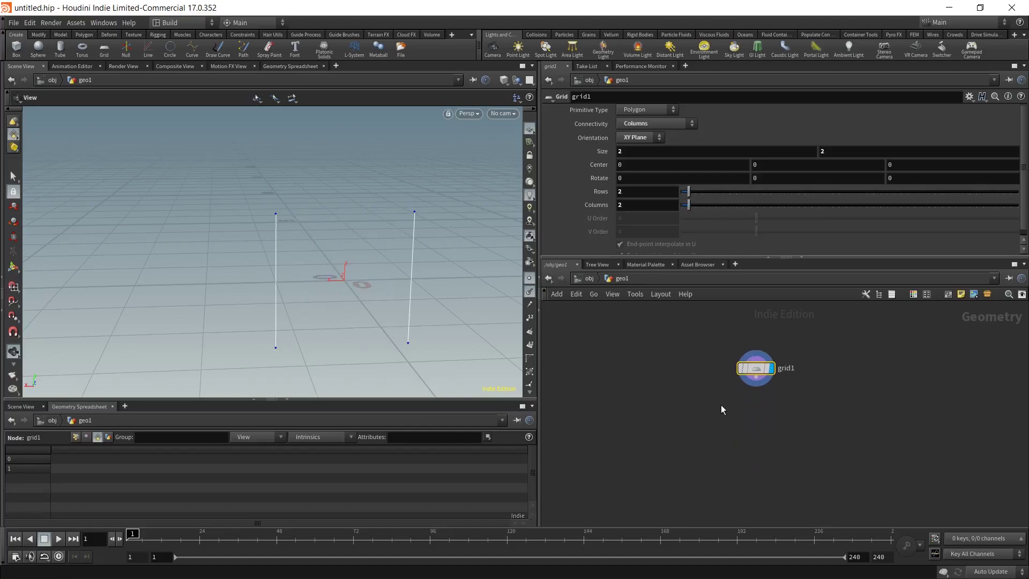
key("Tab")
type("poly")
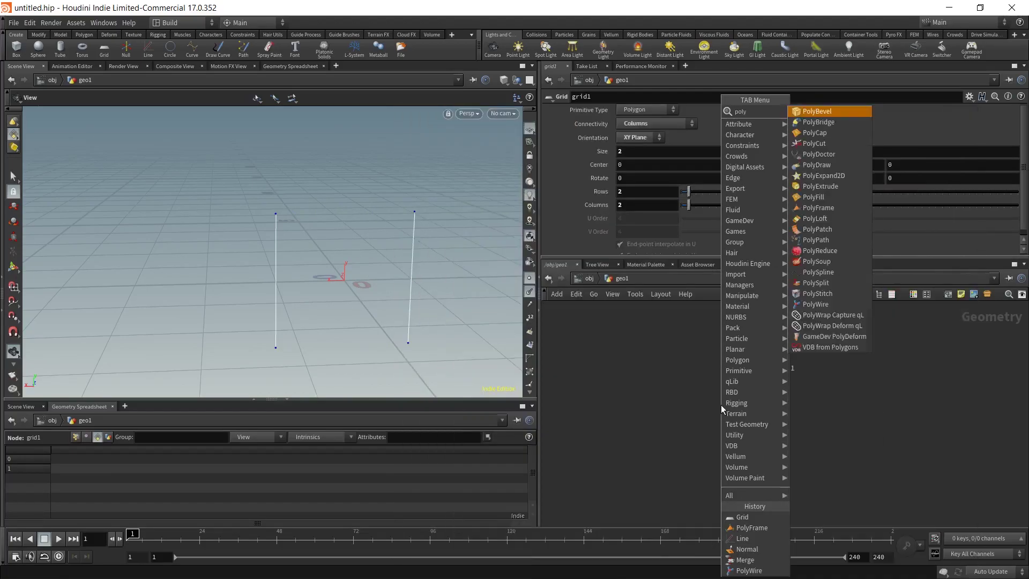
type("fr")
key("Return")
left_click(726, 412)
left_click_drag(762, 371, 761, 411)
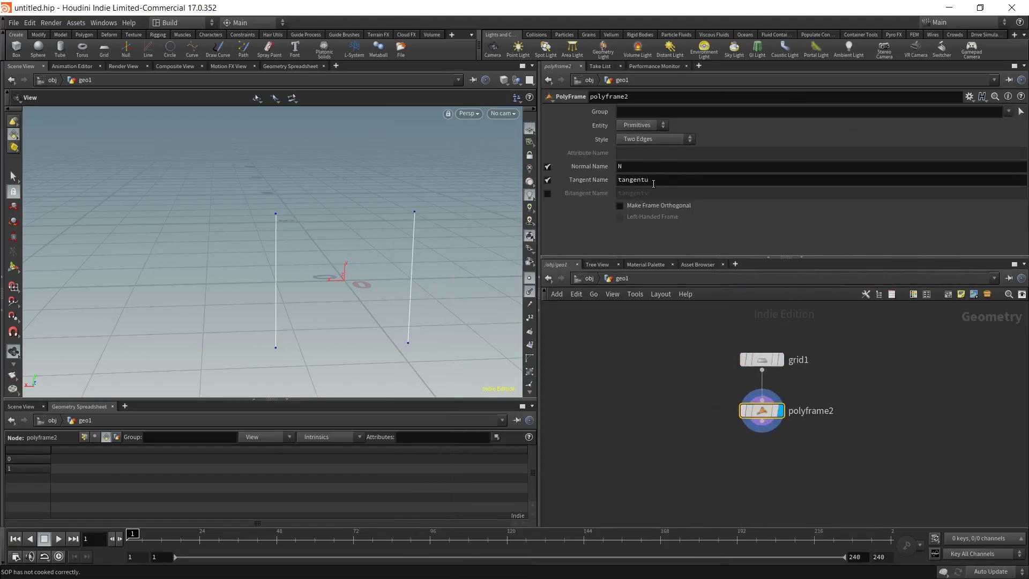
Disable the grid PolyFrame's normal output and name its tangent attribute forward.
left_click(547, 166)
double_click(635, 180)
type("forwar")
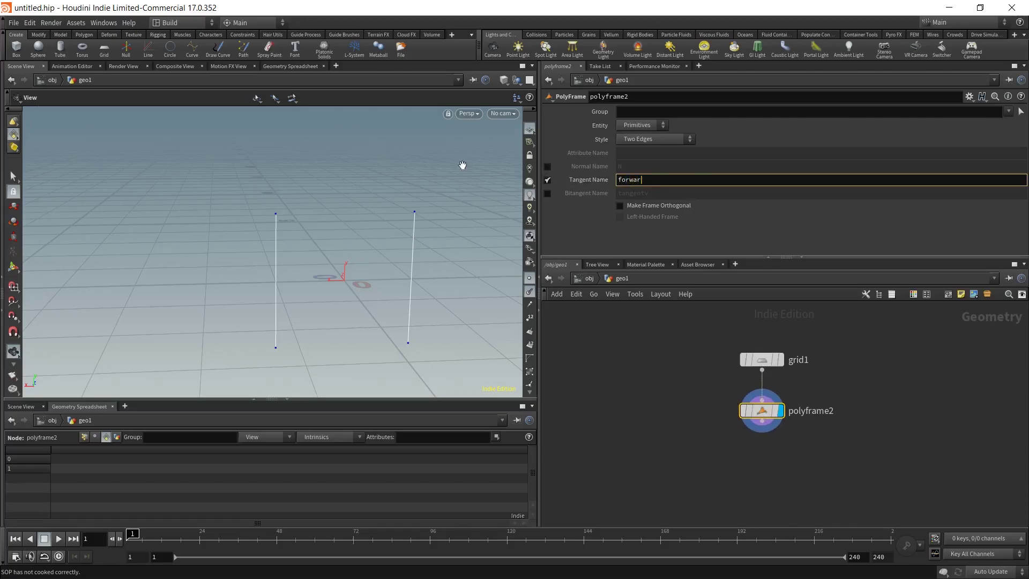
type("d")
key("Return")
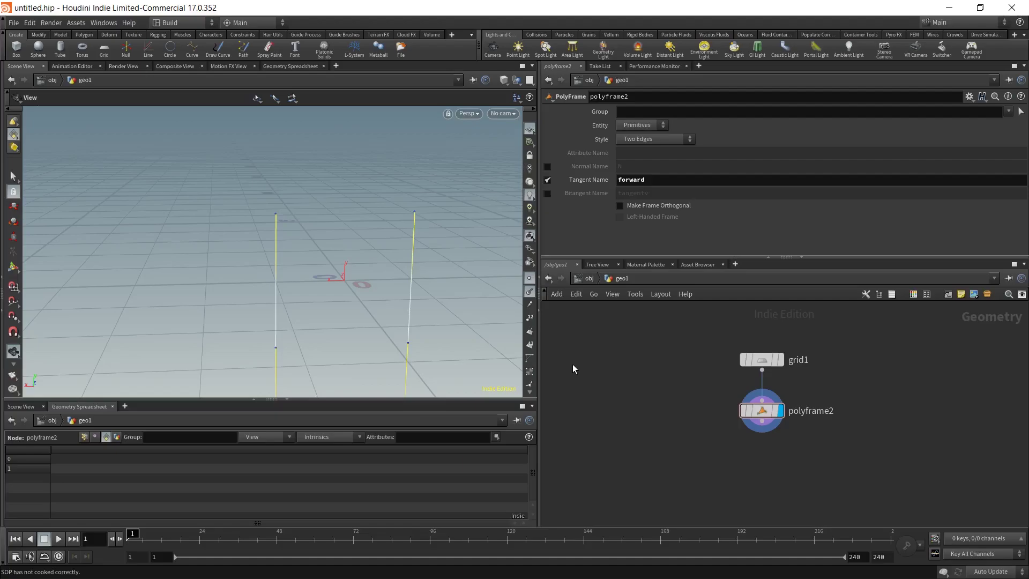
Add a Point Wrangle node below the grid's PolyFrame.
scroll(712, 421, "up", 4)
key("Tab")
type("po")
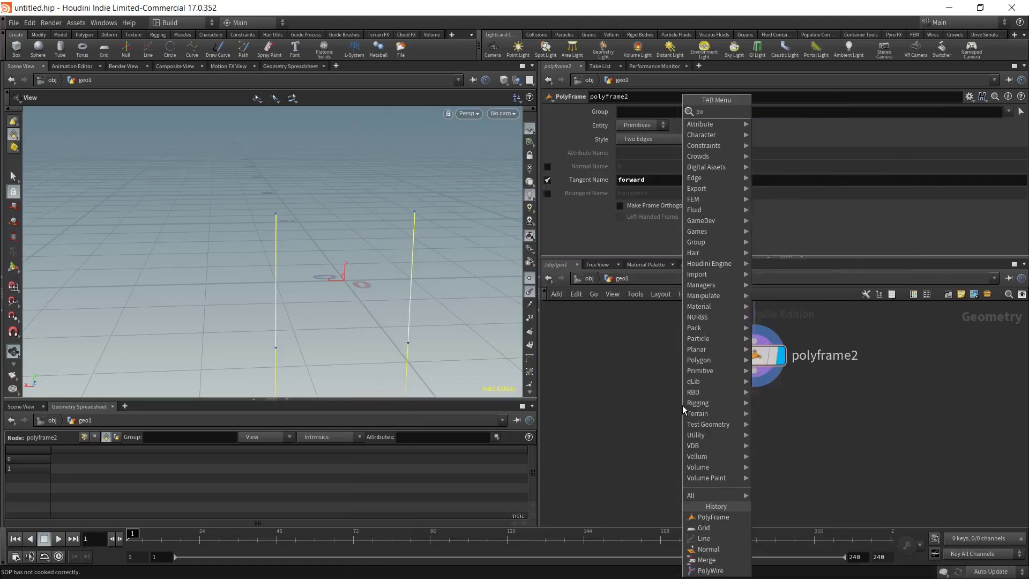
type("int")
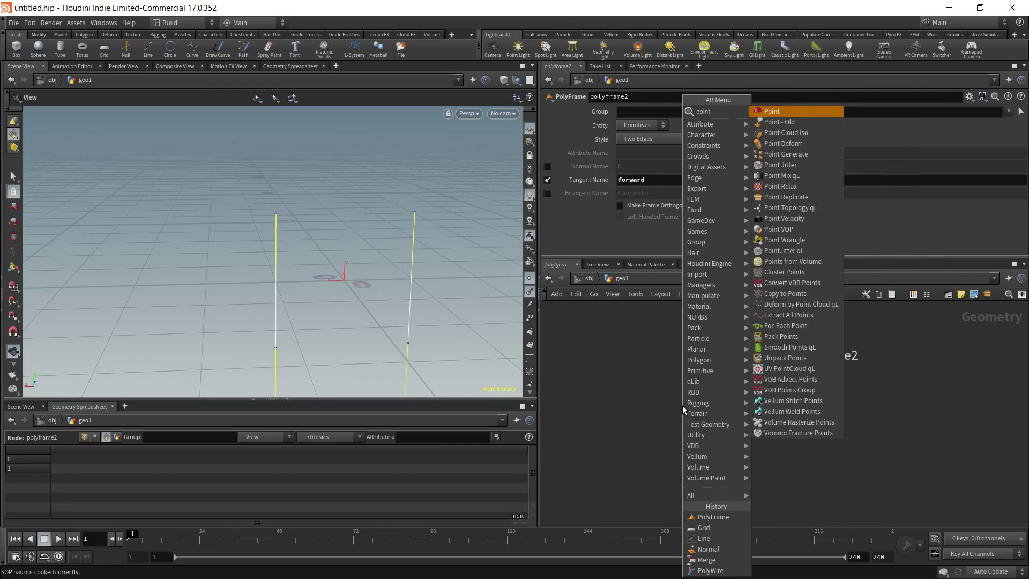
key("Return")
left_click(683, 406)
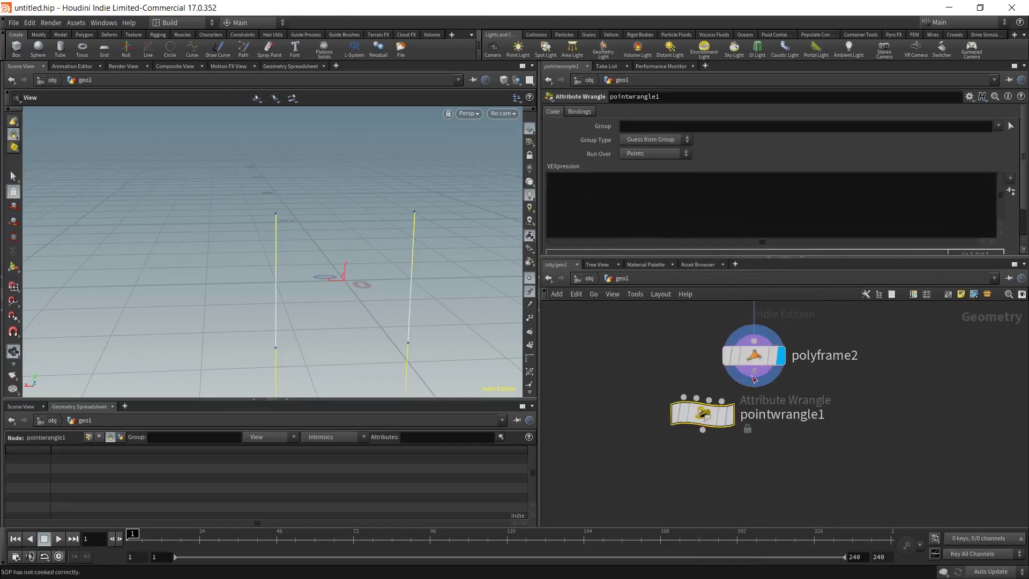
mouse_move(734, 419)
left_mouse_down()
mouse_move(753, 419)
mouse_move(745, 410)
left_mouse_up()
left_click(567, 192)
type("@up.z = 1;")
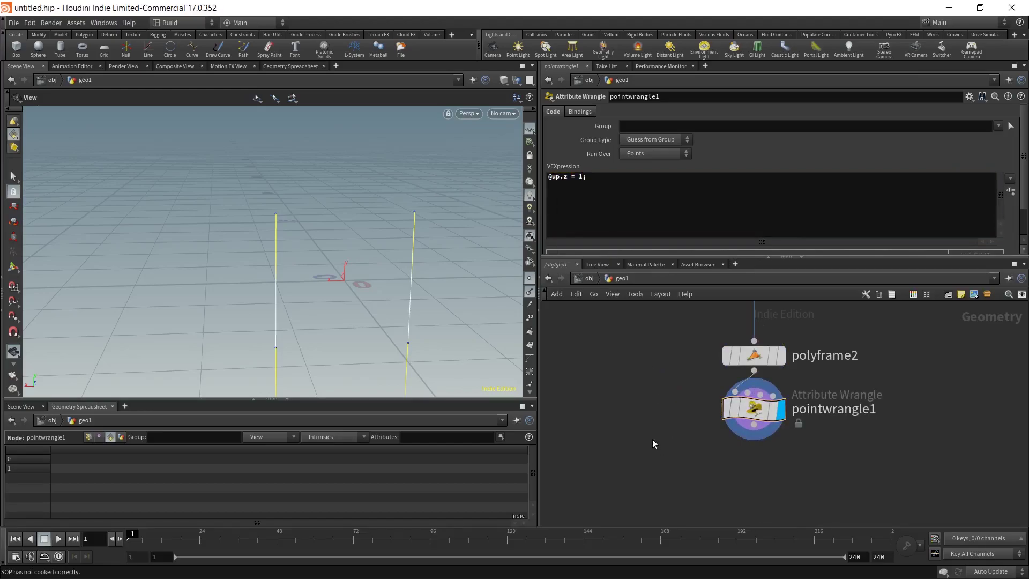
middle_click_drag(652, 439, 617, 373)
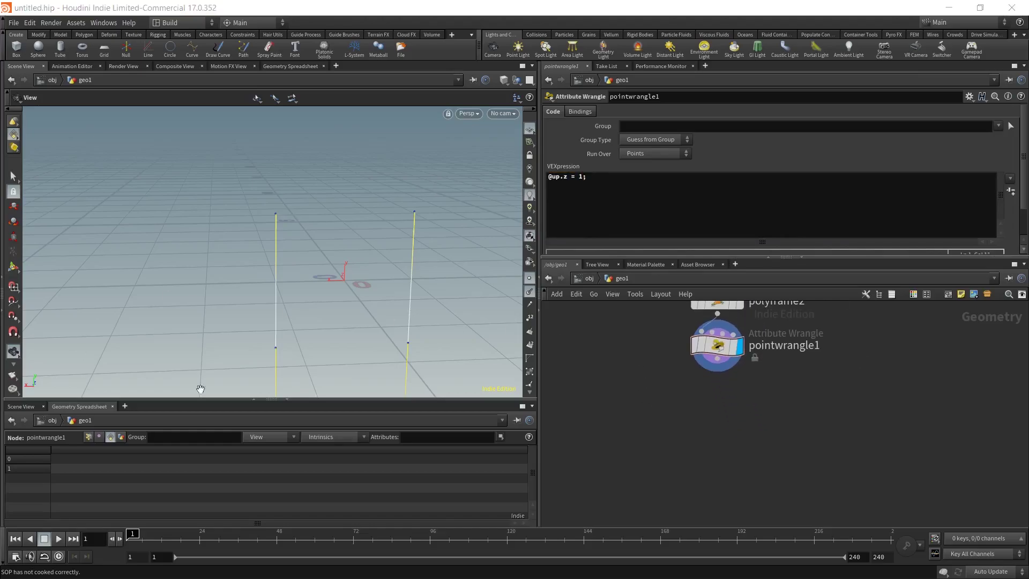
Add a Blast node below the Point Wrangle, connected to it, and set its group to 1.
key("Delete")
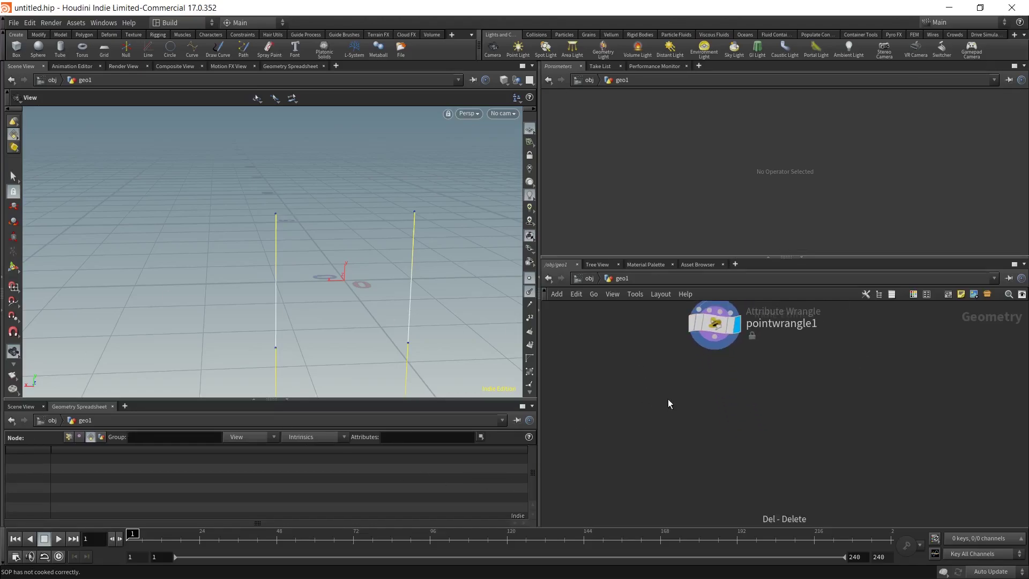
key("Tab")
key("Return")
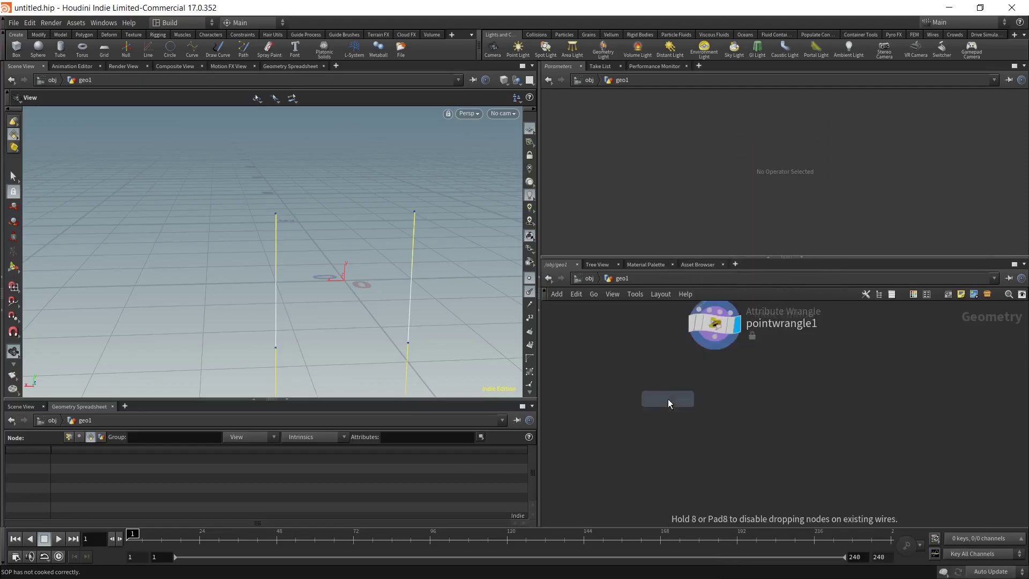
left_click(668, 399)
type("1")
key("Return")
Duplicate the Blast node beside the original, enable Delete Non Selected on the copy, and display each Blast in turn.
key("ctrl+c")
key("ctrl+v")
left_click(754, 401)
left_click(638, 149)
left_click(665, 403)
left_click_drag(332, 247, 289, 222)
left_click(777, 403)
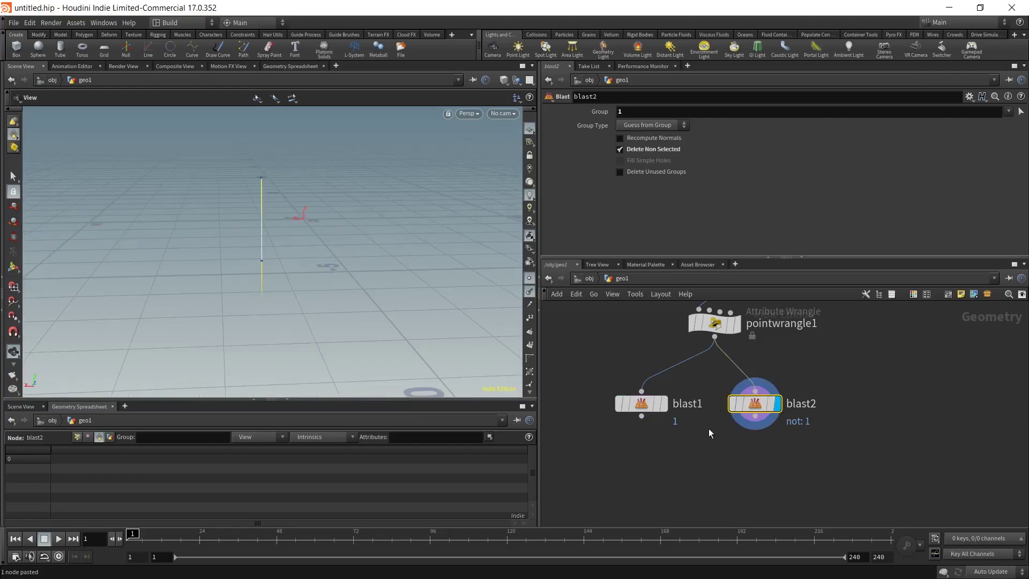
left_click(665, 403)
Add a Scatter node below the first Blast, connect it to that Blast, and display it.
middle_click_drag(714, 487, 707, 451)
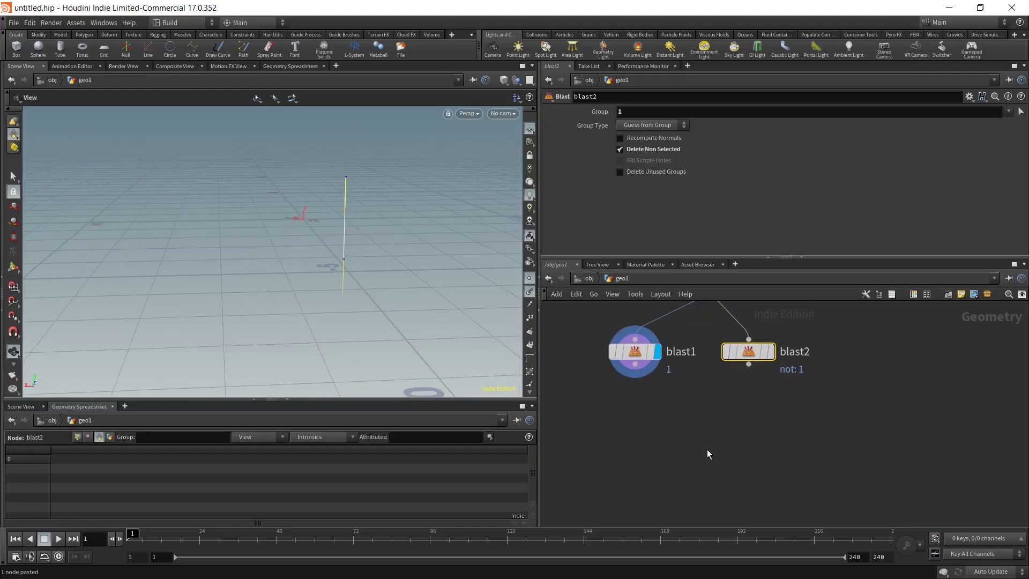
key("Tab")
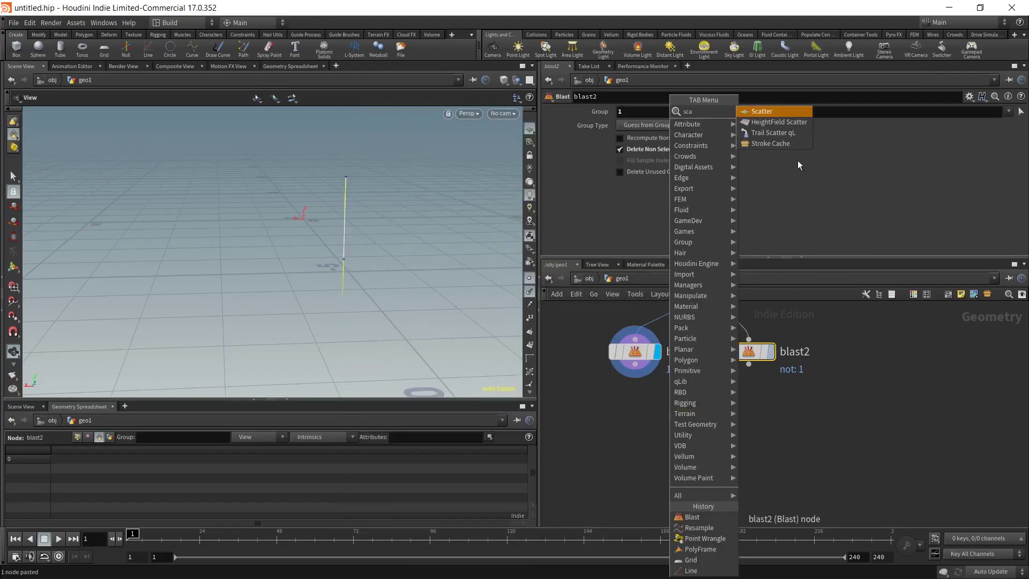
left_click(757, 108)
left_click(638, 406)
left_click(635, 365)
left_click(641, 407)
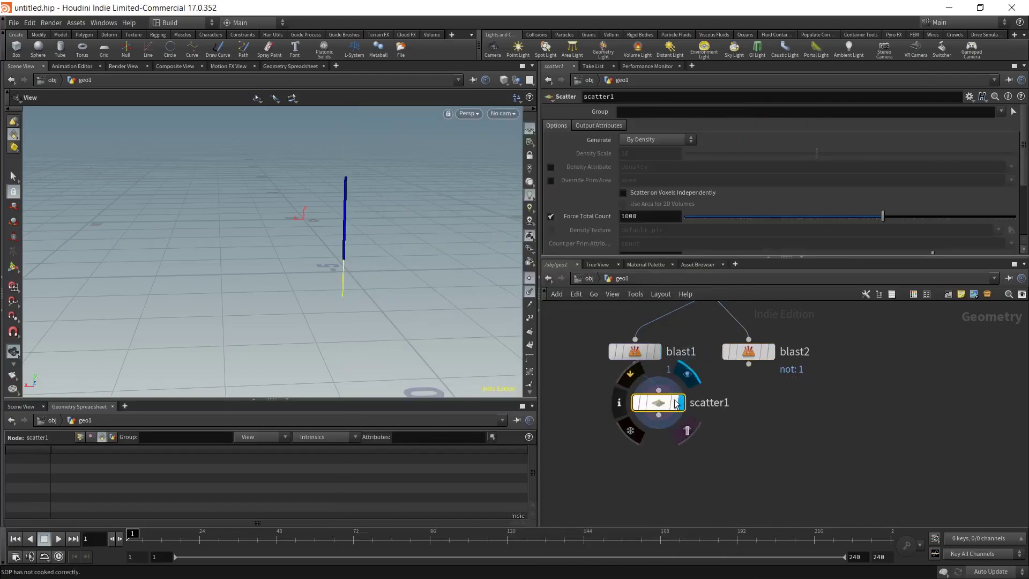
Set the Scatter node's Force Total Count to 1.
left_click(637, 216)
type("1")
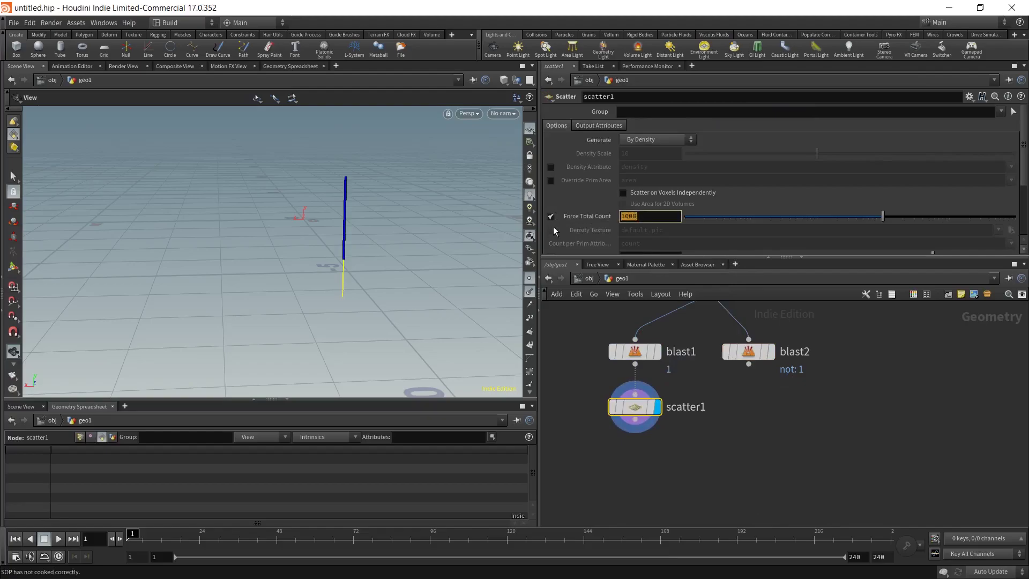
key("Return")
scroll(326, 248, "up", 3)
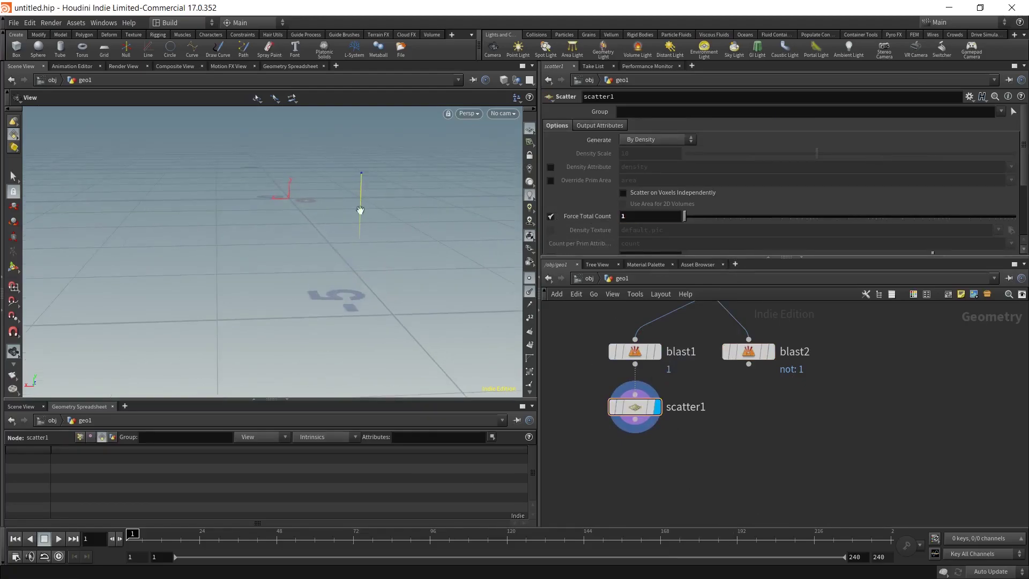
Duplicate the Scatter node below the second Blast, connect and display it, and raise the copy's Global Seed.
middle_click_drag(721, 454, 693, 452)
key("ctrl+c")
key("ctrl+v")
left_click_drag(606, 405, 724, 409)
scroll(667, 215, "down", 3)
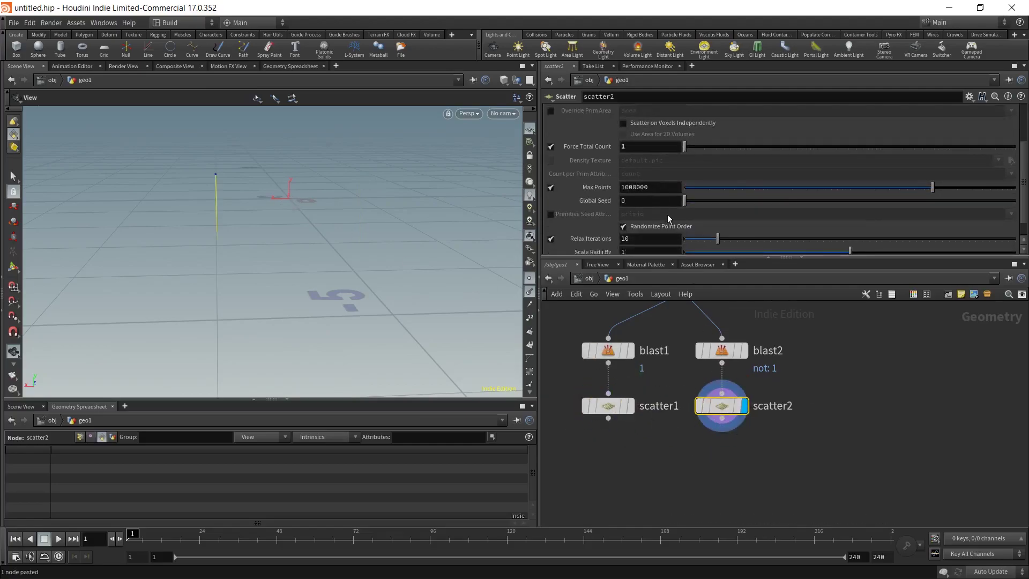
left_click_drag(685, 200, 705, 200)
Add a Merge node below the two Scatter nodes, connect both to it, and display the merge.
middle_click_drag(644, 491, 688, 438)
key("Tab")
type("merge")
key("Return")
left_click(687, 435)
left_click_drag(653, 365, 686, 426)
left_click_drag(767, 365, 711, 414)
left_click(708, 436)
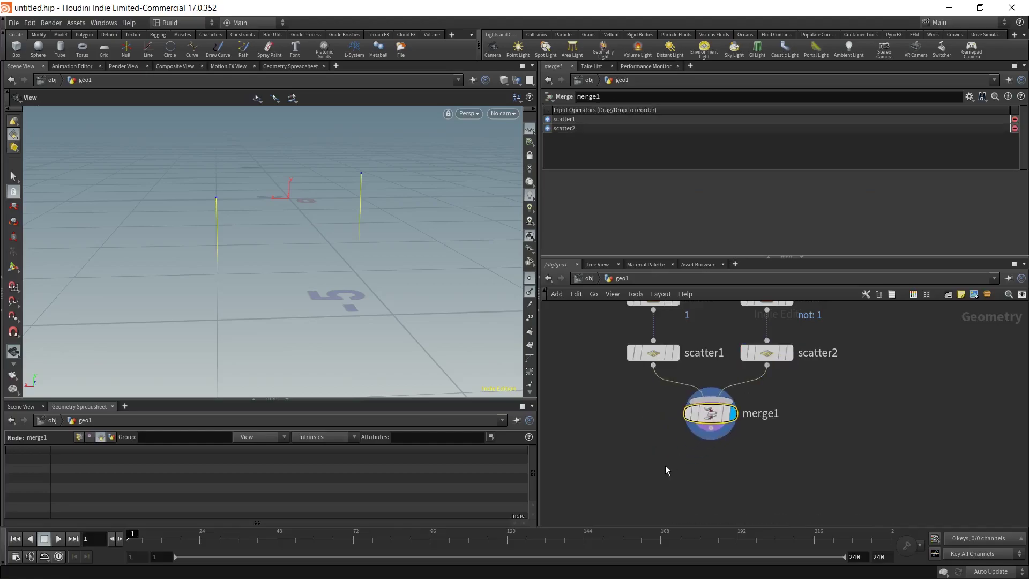
Add a Connect Adjacent Pieces node below the Merge node and connect it.
key("Tab")
type("connec")
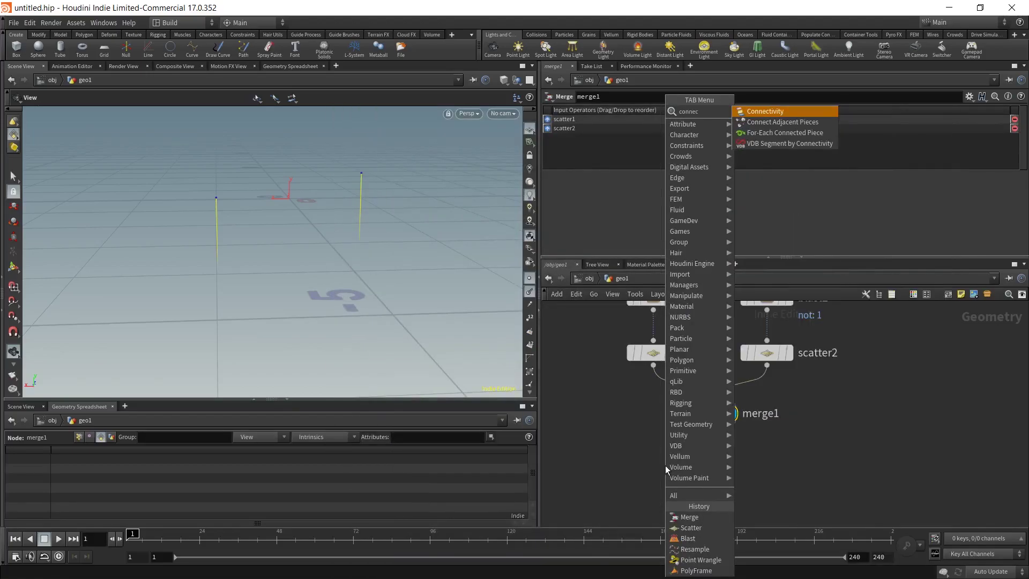
left_click(787, 130)
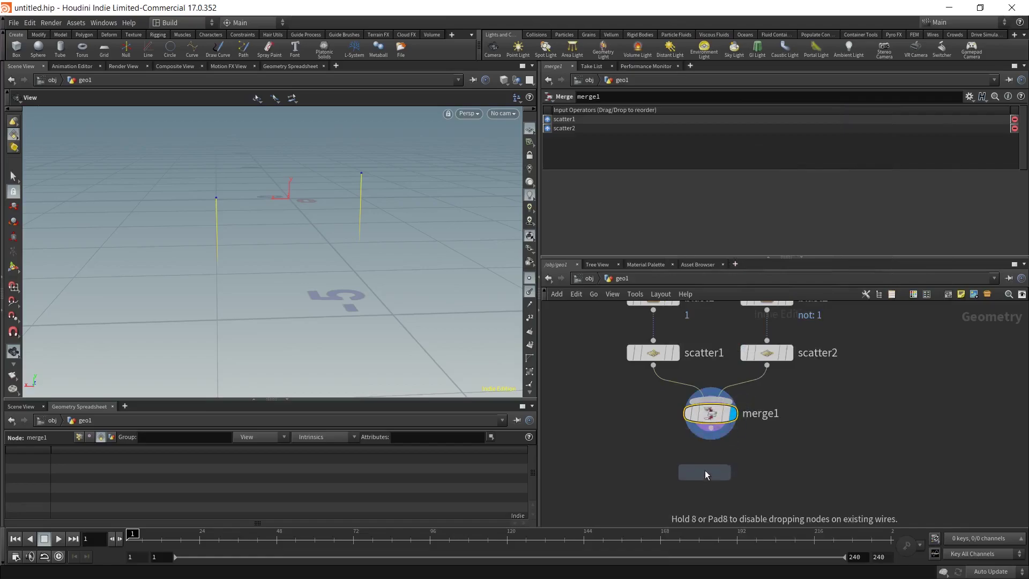
left_click(705, 470)
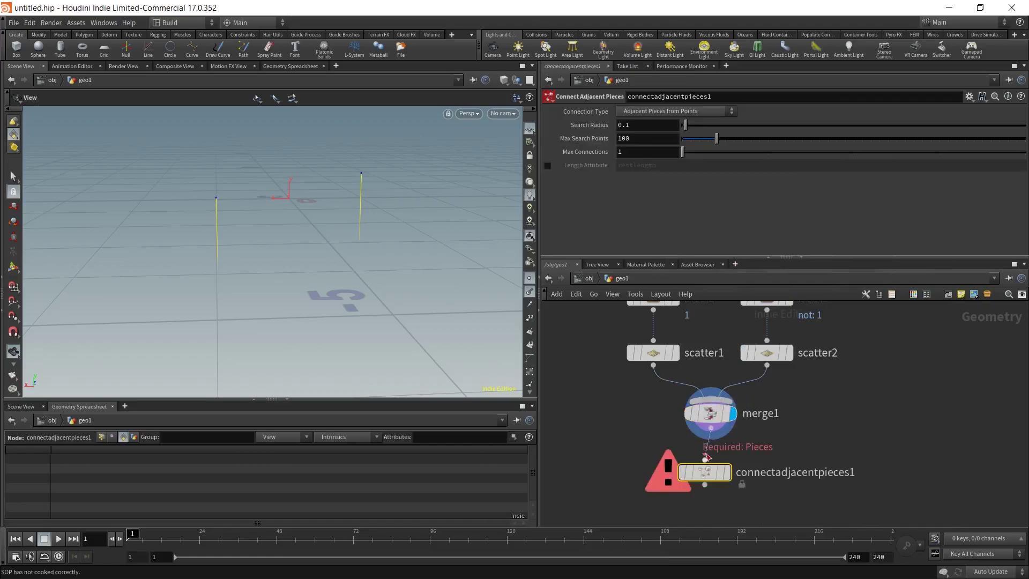
Set the Connect Adjacent Pieces node's connection type to Adjacent Points and its search radius to 2.42.
left_click(637, 110)
left_click(644, 144)
left_click_drag(692, 138, 771, 138)
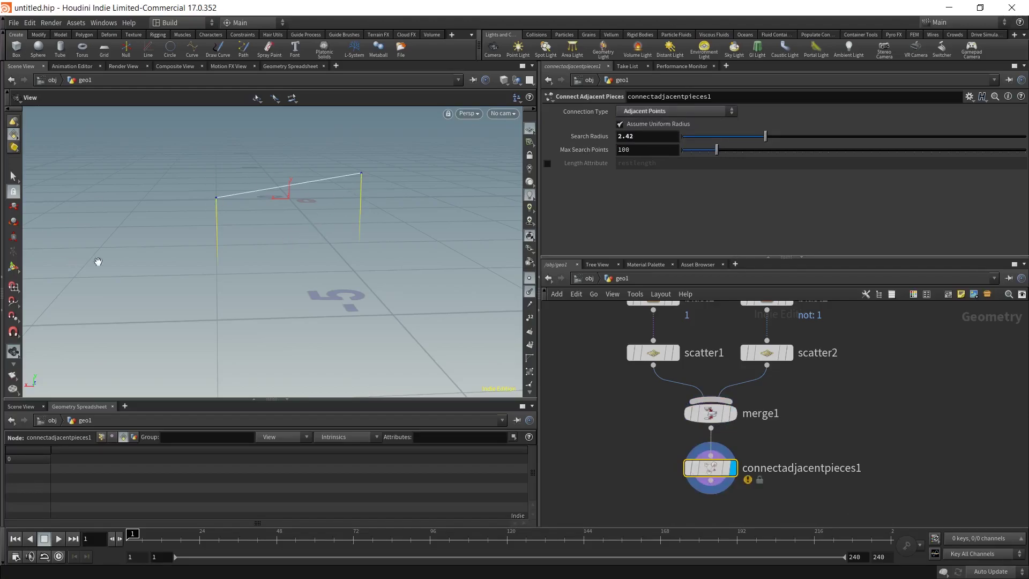
Add a PolyFrame node below Connect Adjacent Pieces, connect it, and display it.
middle_click_drag(675, 431, 657, 367)
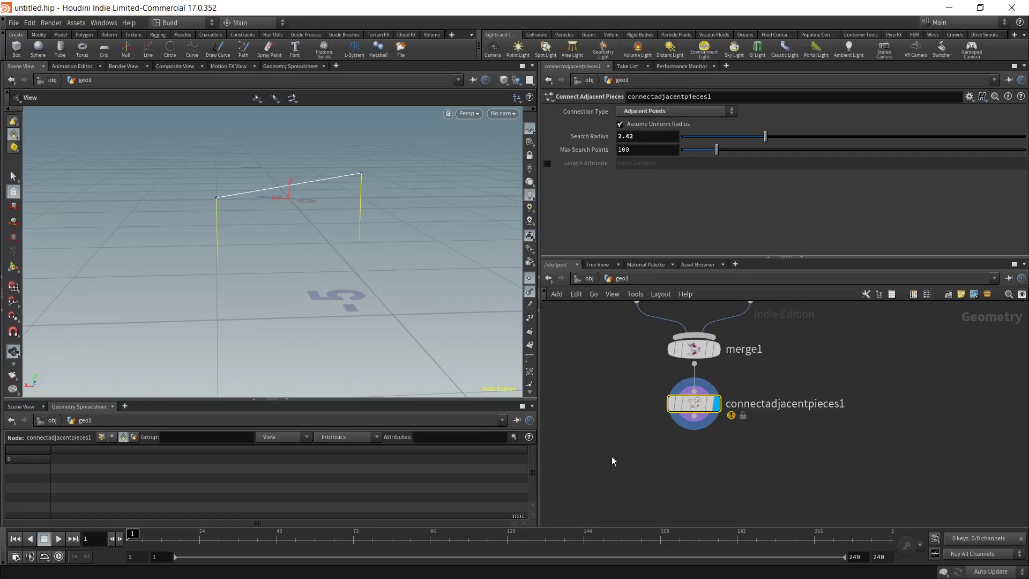
middle_click_drag(606, 460, 625, 377)
key("Tab")
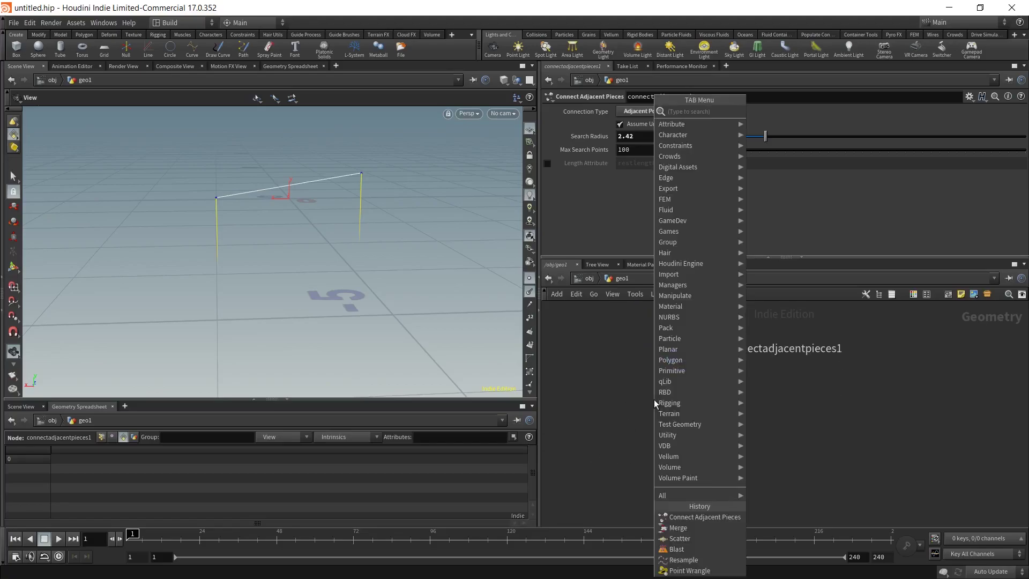
type("sweep")
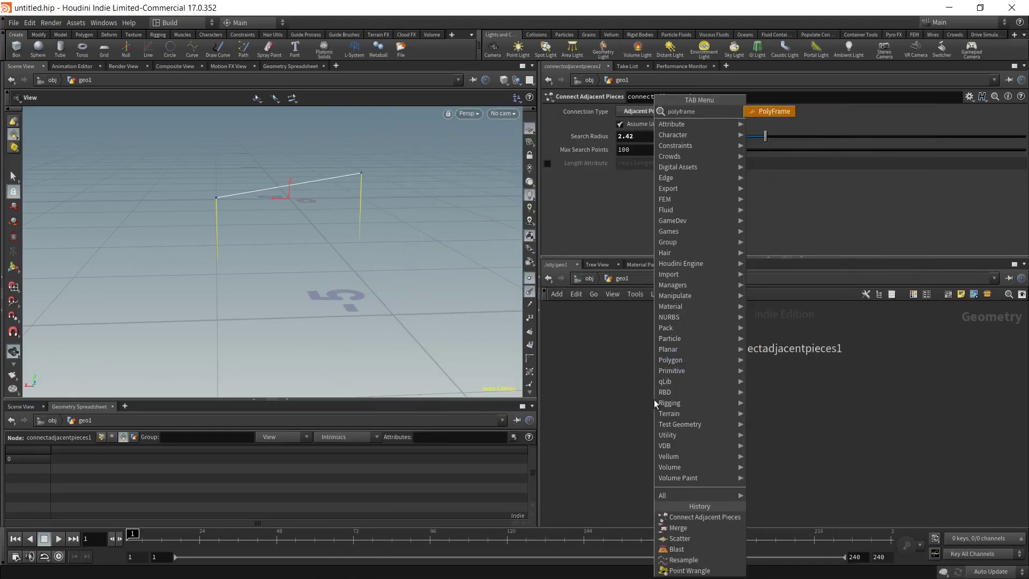
key("Return")
left_click(678, 403)
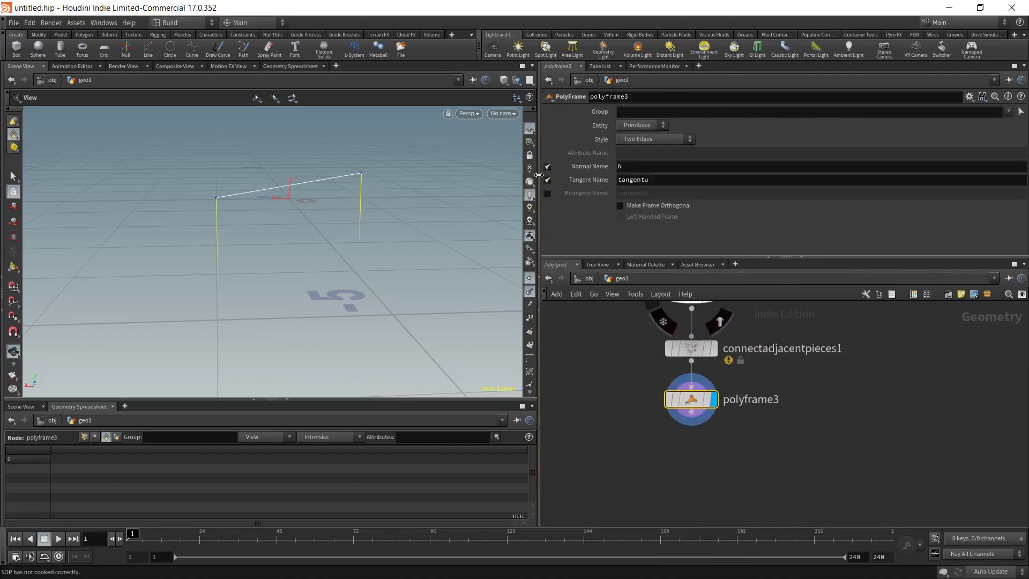
Disable the new PolyFrame's normal output and name its tangent attribute N.
left_click(547, 166)
left_click_drag(649, 179, 461, 198)
type("N")
key("Return")
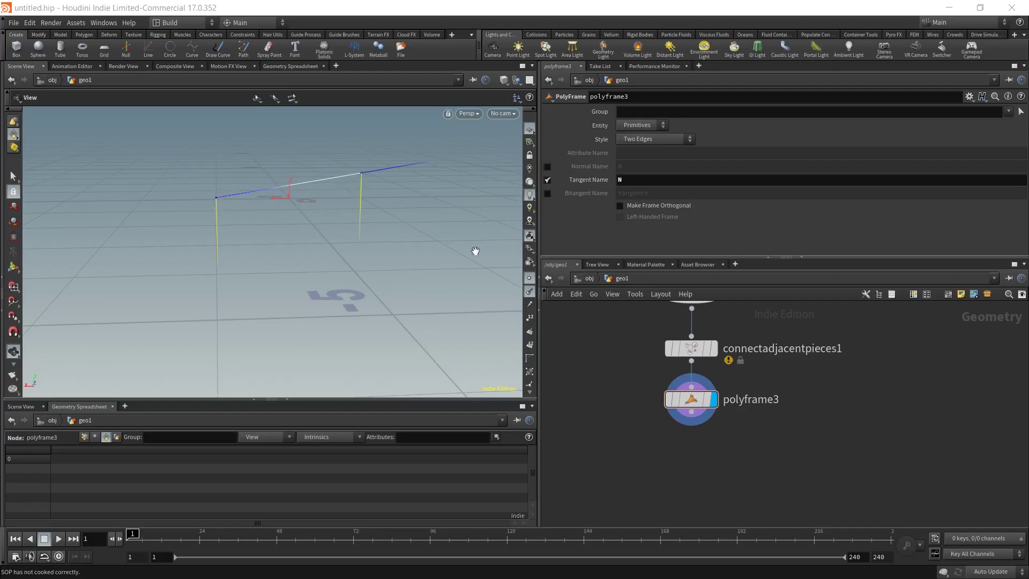
Add a Point VOP node below the third PolyFrame, connect it, and display it.
key("Tab")
type("poi")
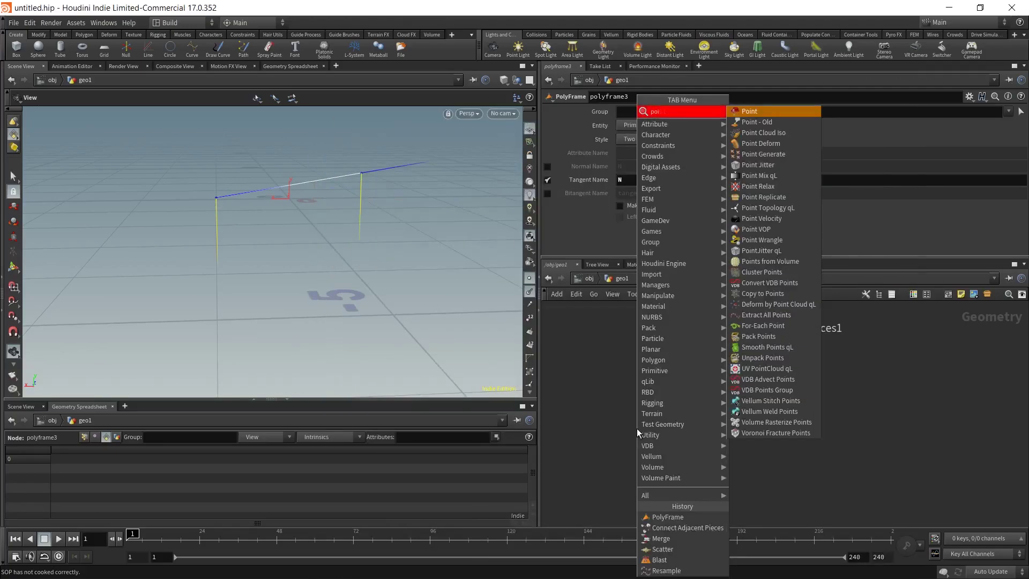
type("w")
key("BackSpace")
type("vo")
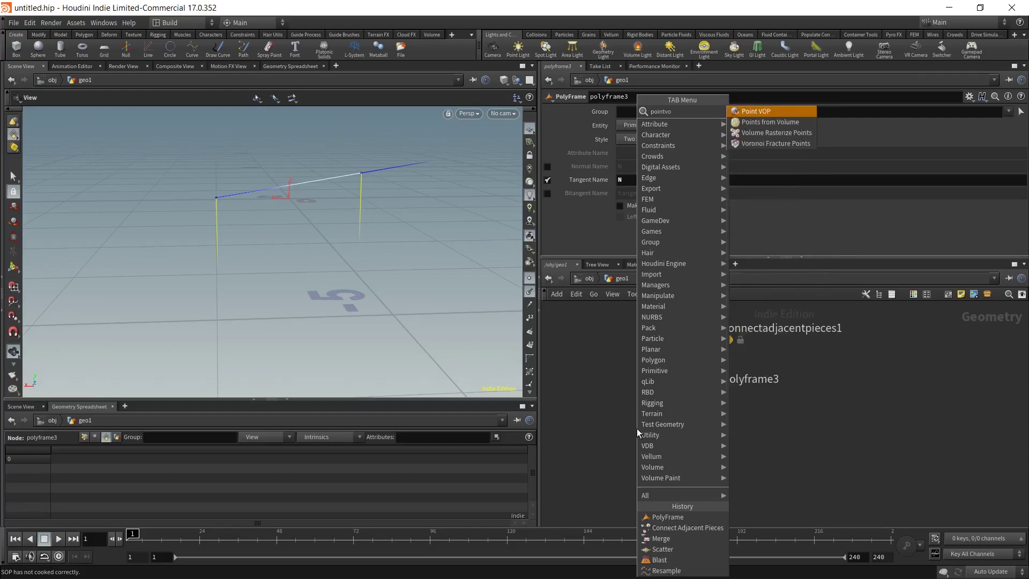
key("Return")
left_click(637, 418)
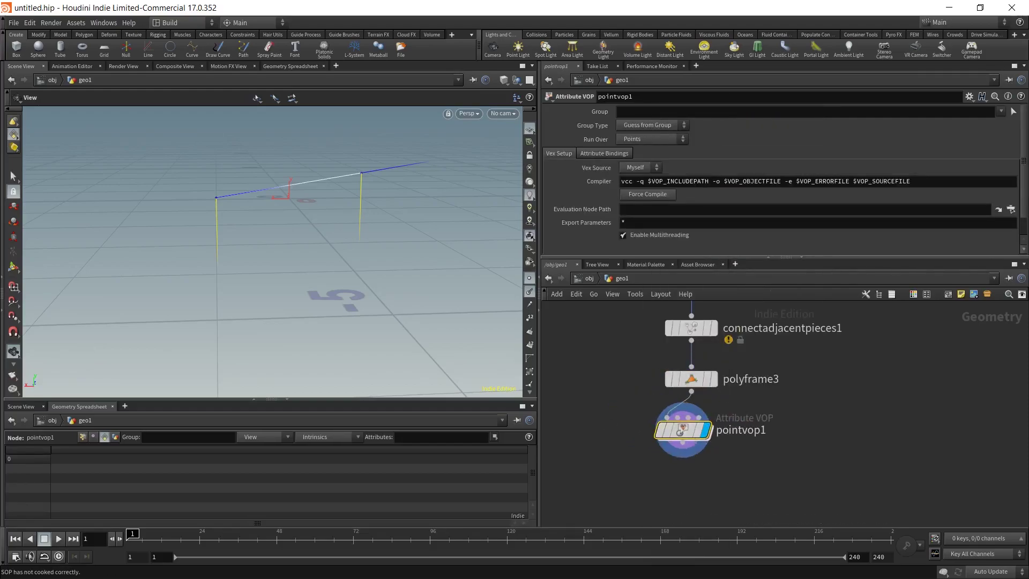
Inside the Point VOP, add a Bind node named forward with type 3 Floats (vector).
double_click(684, 431)
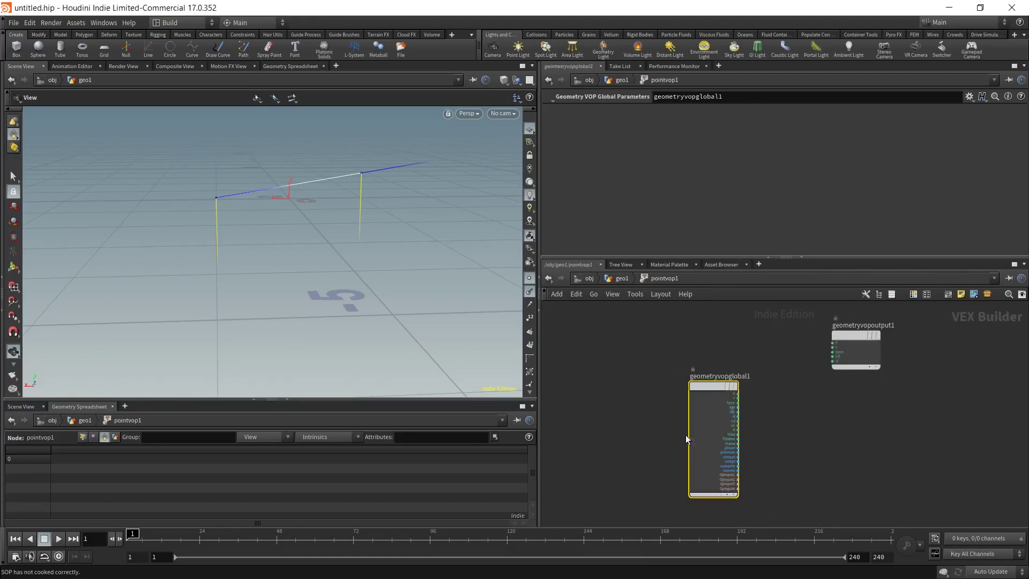
key("Tab")
type("bind")
key("Return")
left_click(814, 464)
double_click(625, 111)
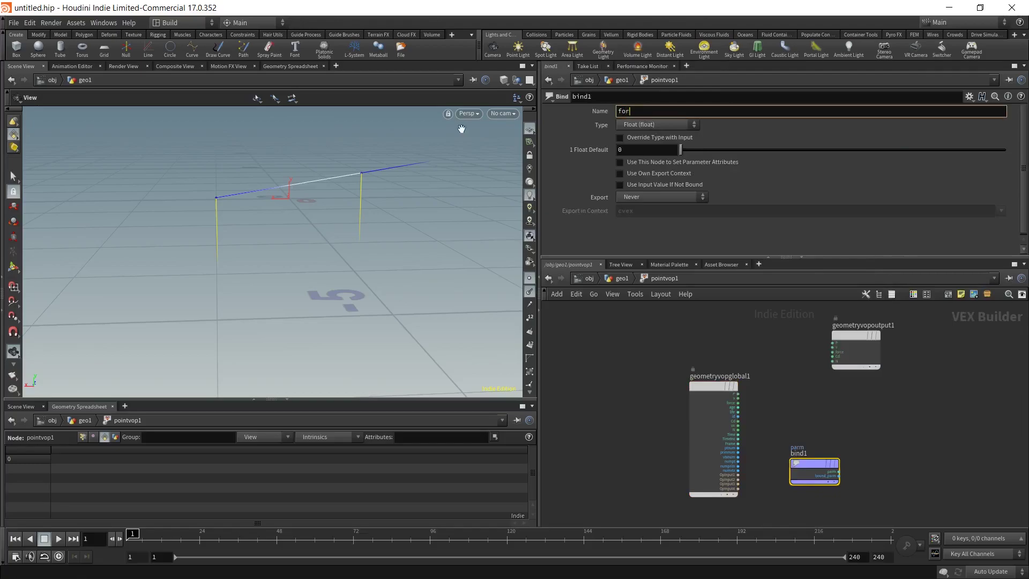
left_click(879, 427)
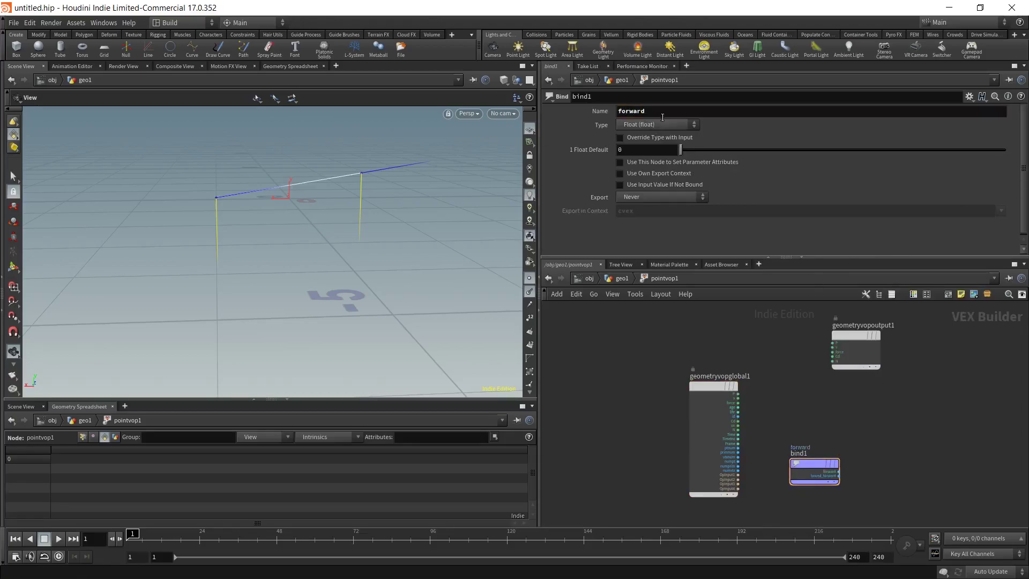
left_click(651, 125)
left_click(653, 210)
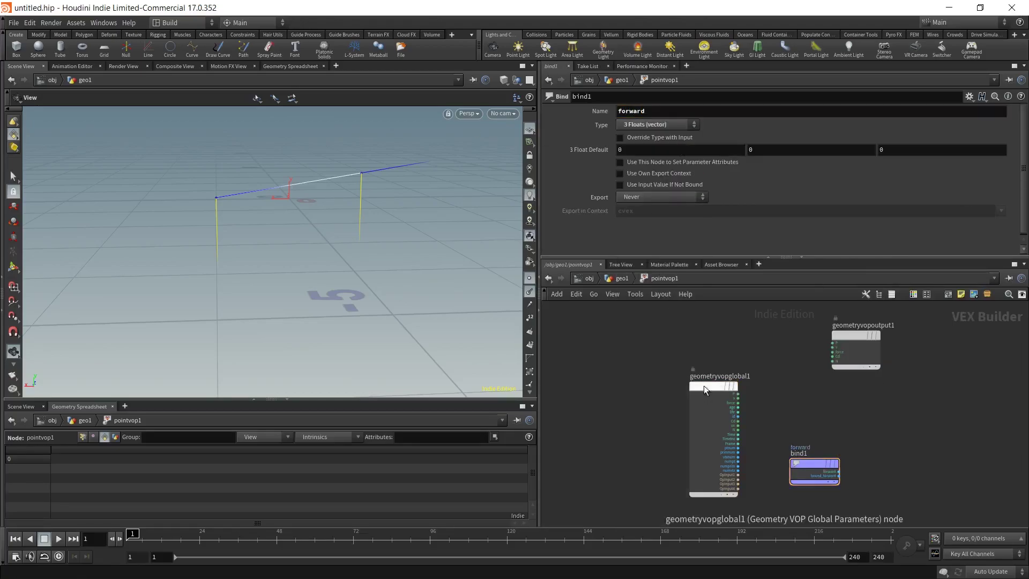
Make room between the VOP nodes, add a Cross Product node, and feed it the global N and the bound forward vector.
left_click_drag(712, 397, 585, 342)
left_click_drag(815, 469, 688, 469)
key("Tab")
type("add")
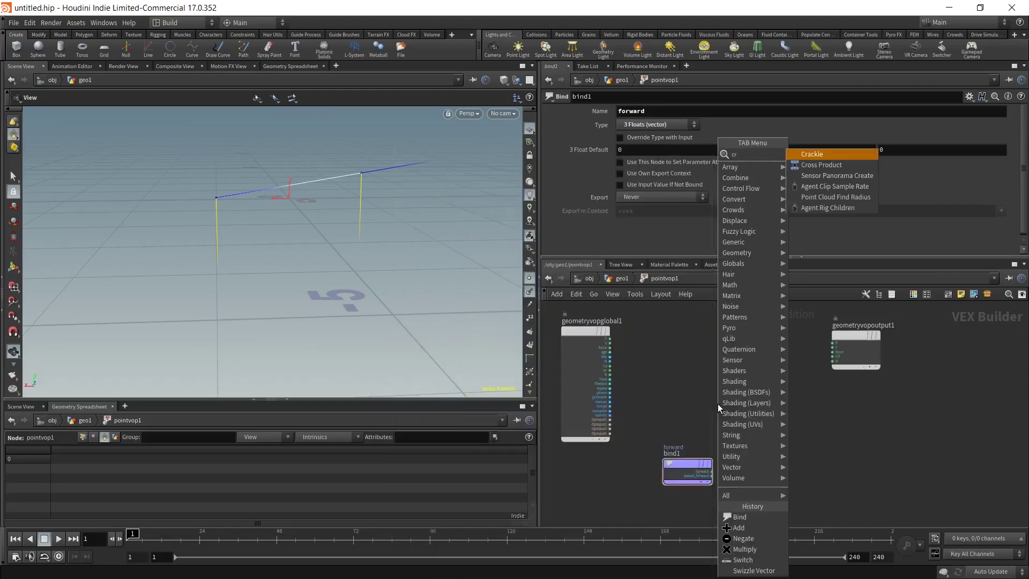
key("Return")
left_click(697, 390)
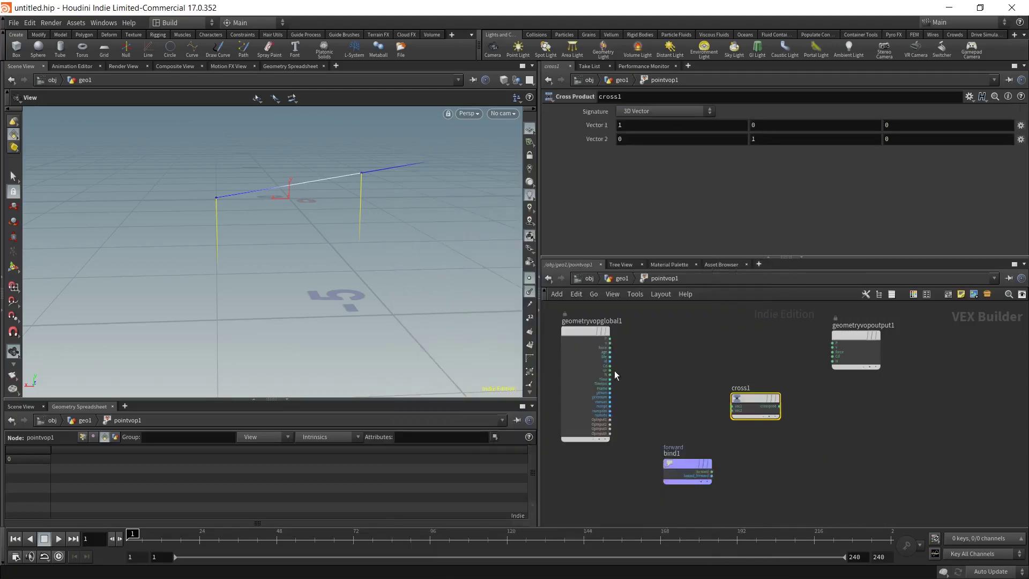
left_click_drag(610, 375, 732, 405)
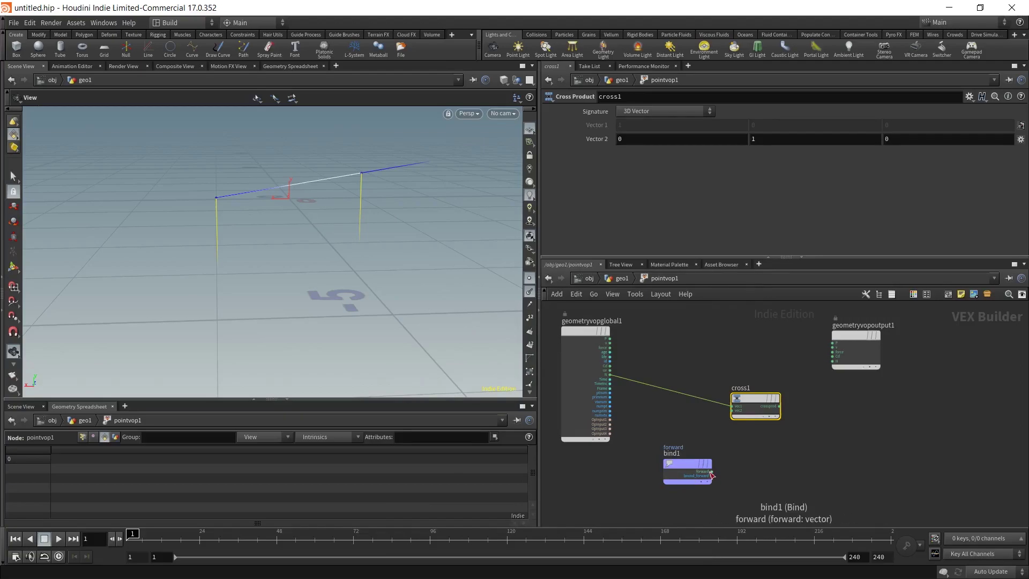
left_click_drag(712, 471, 863, 406)
Duplicate the Cross Product and feed the copy forward as first vector and the first cross product's result as second.
key("ctrl+c")
key("ctrl+v")
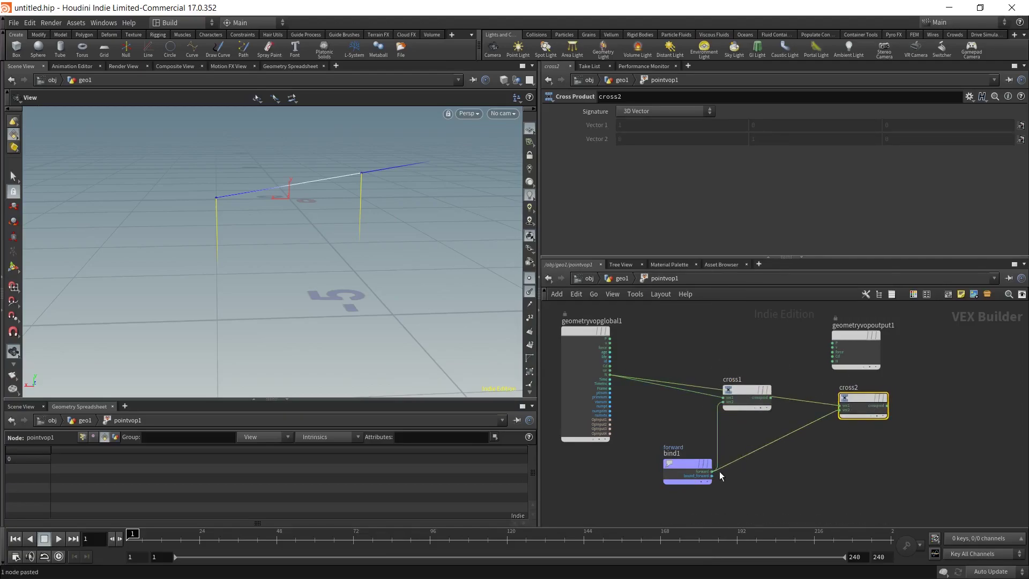
left_click_drag(713, 474, 844, 407)
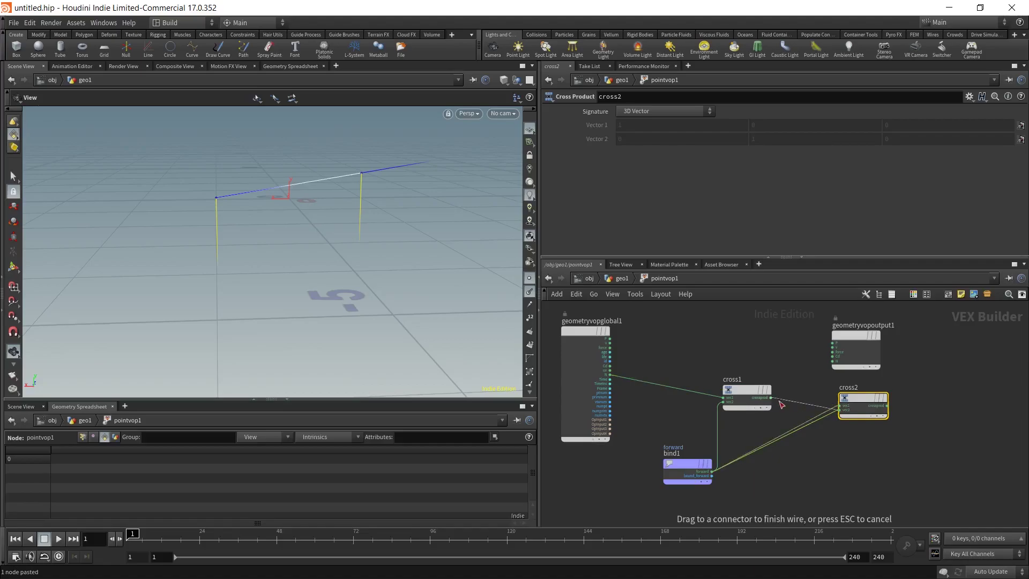
key("Escape")
Add a Normalize node after the second Cross Product and feed it that node's result.
middle_click_drag(780, 423, 650, 427)
left_click_drag(709, 357, 876, 381)
key("Tab")
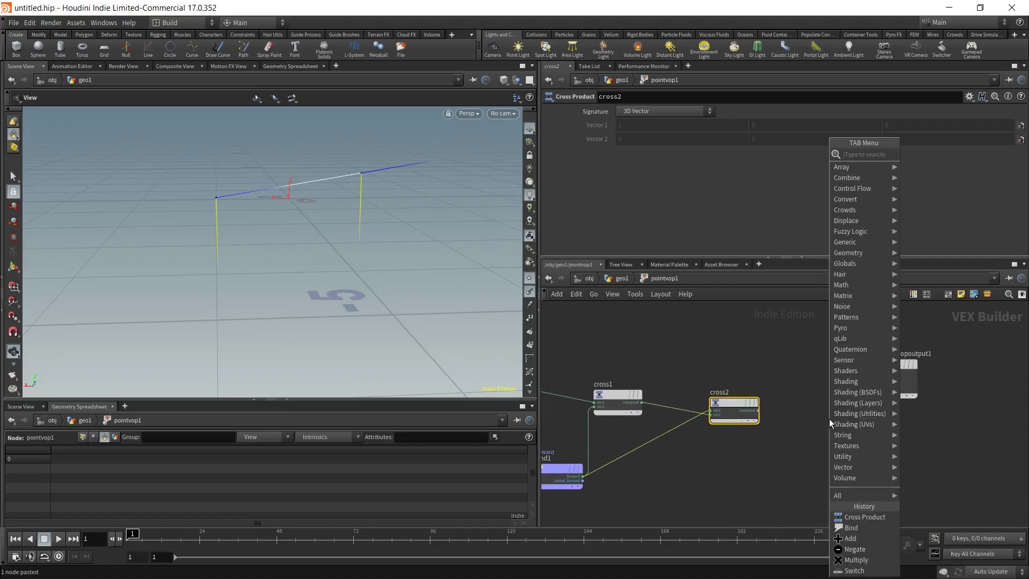
type("normalize")
key("Return")
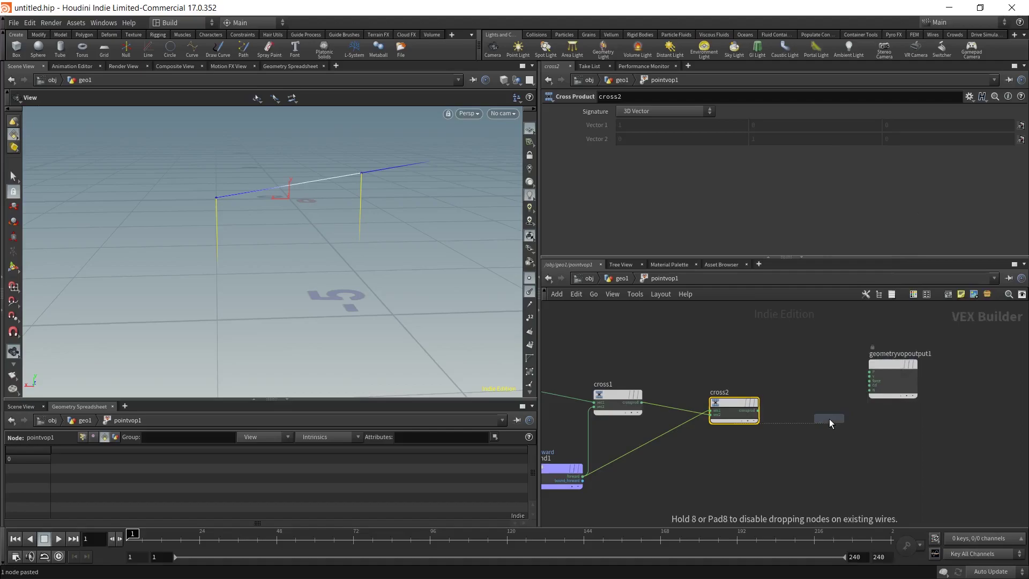
left_click(800, 417)
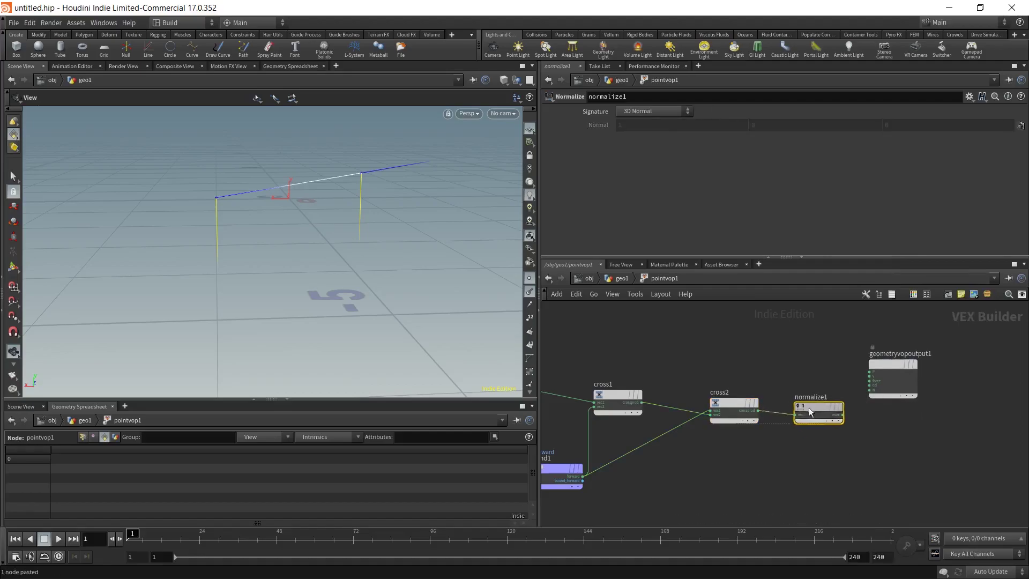
Add a Bind Export node after the Normalize node and feed it the normalized vector.
key("Tab")
type("bidnex")
key("BackSpace")
key("BackSpace")
key("BackSpace")
key("BackSpace")
type("nde")
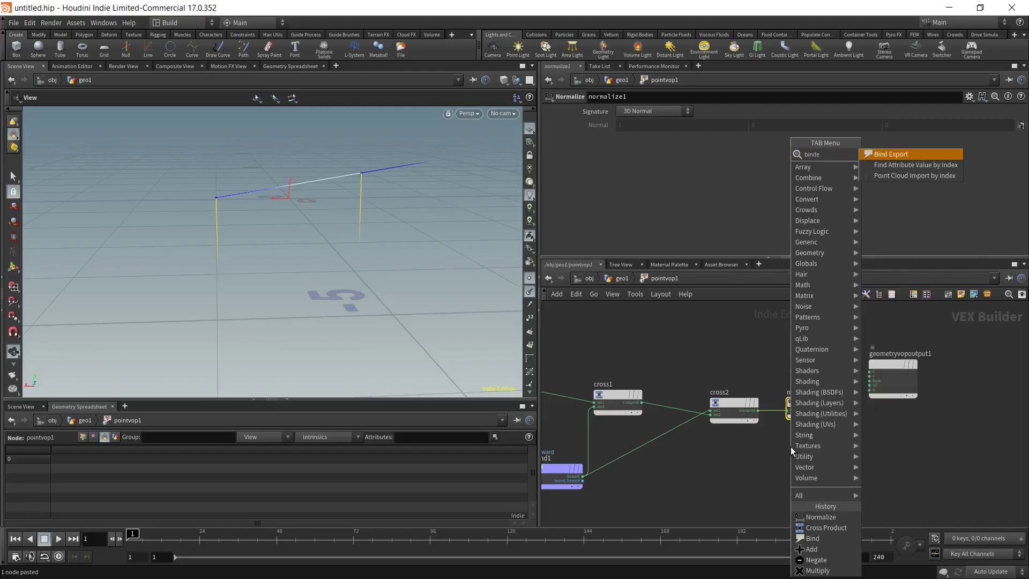
key("Return")
left_click(887, 458)
left_click_drag(832, 412, 829, 422)
left_click(831, 421)
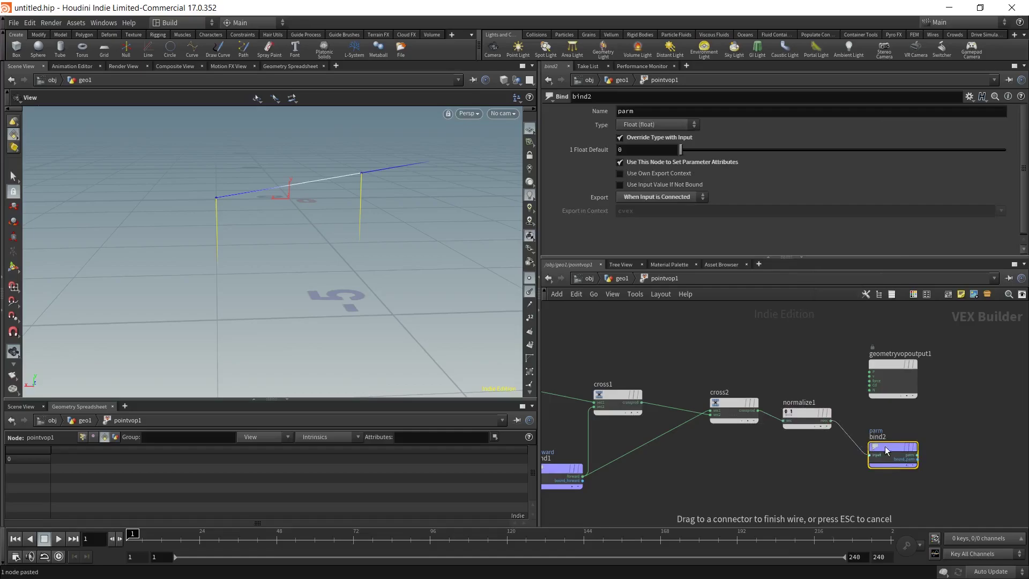
left_click_drag(885, 450, 885, 436)
Name the exported bind attribute forward and set its type to 3 Floats (vector).
type("forw")
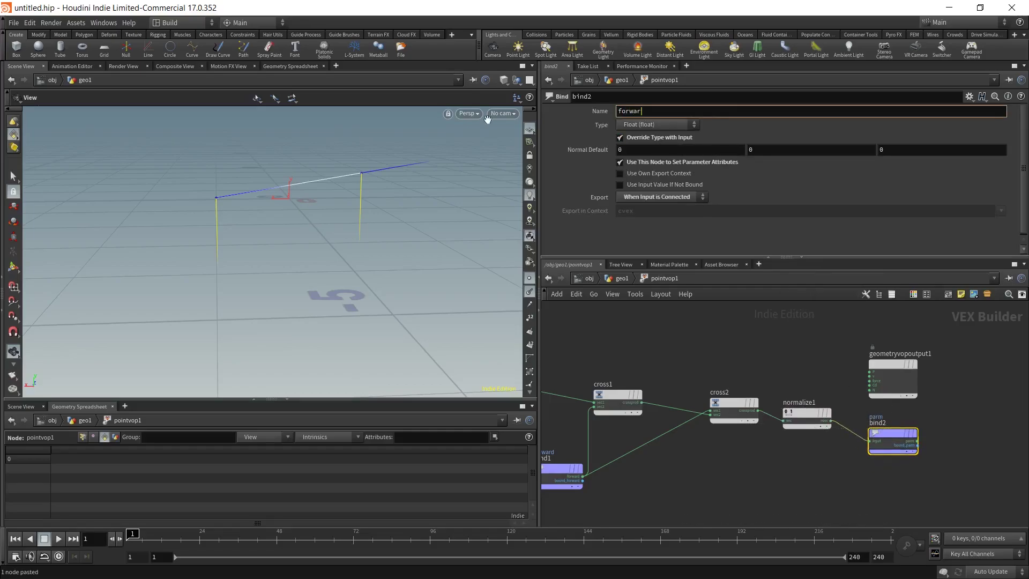
left_click(679, 125)
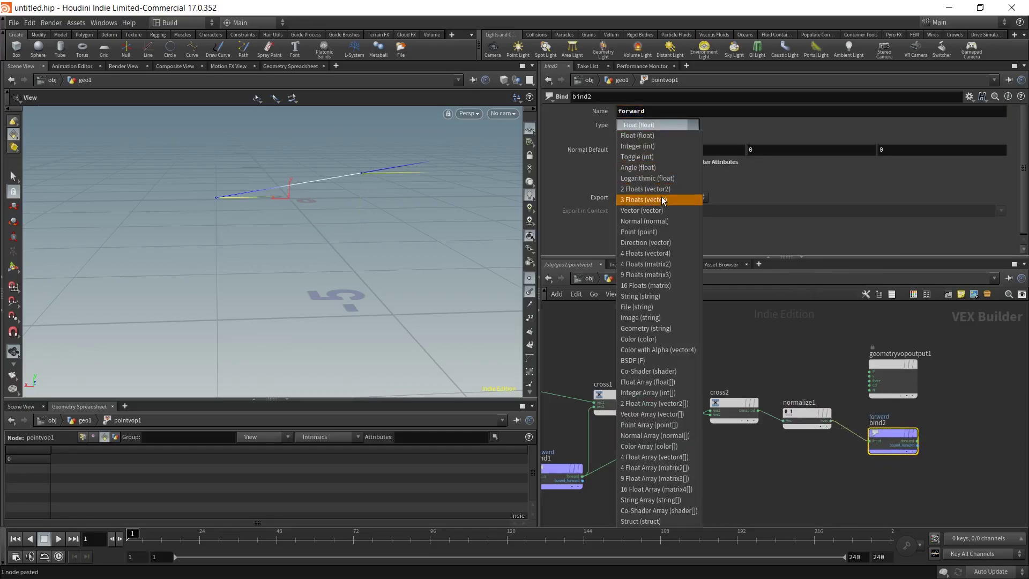
left_click(660, 199)
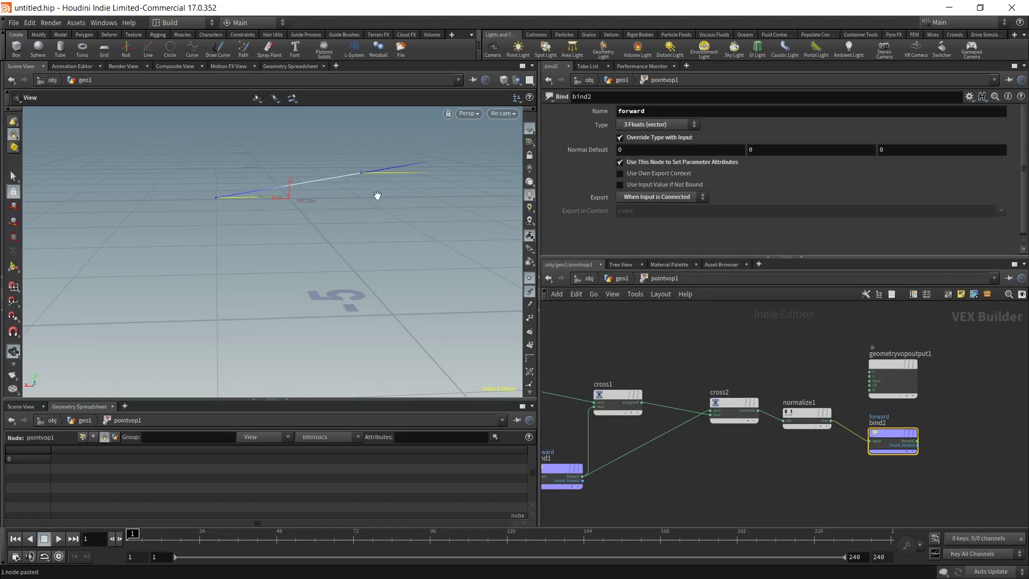
Back in geo1, insert an Edit node between the grid and polyframe2, limited to group 2 with group type Points.
left_click(620, 280)
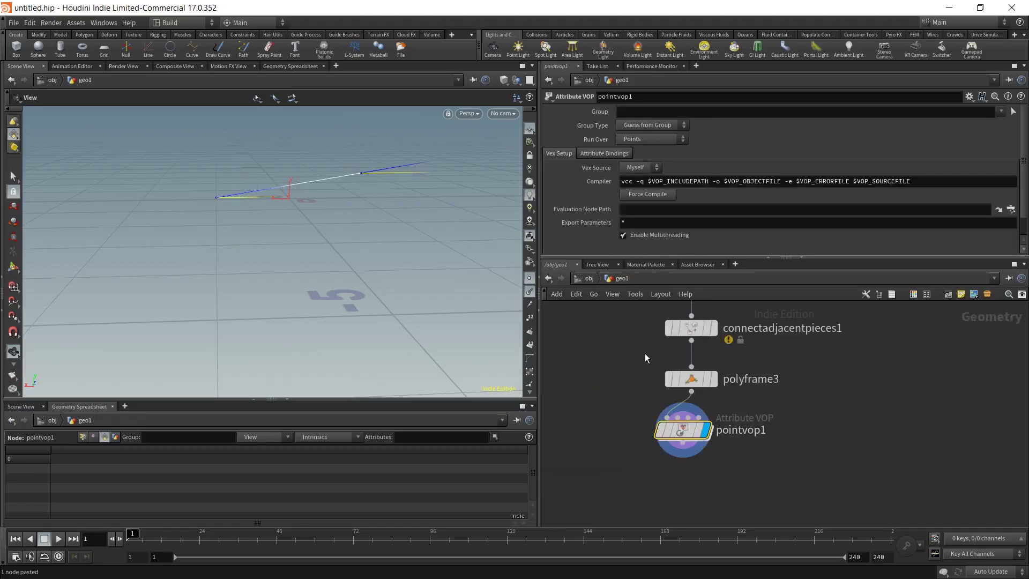
scroll(638, 354, "down", 6)
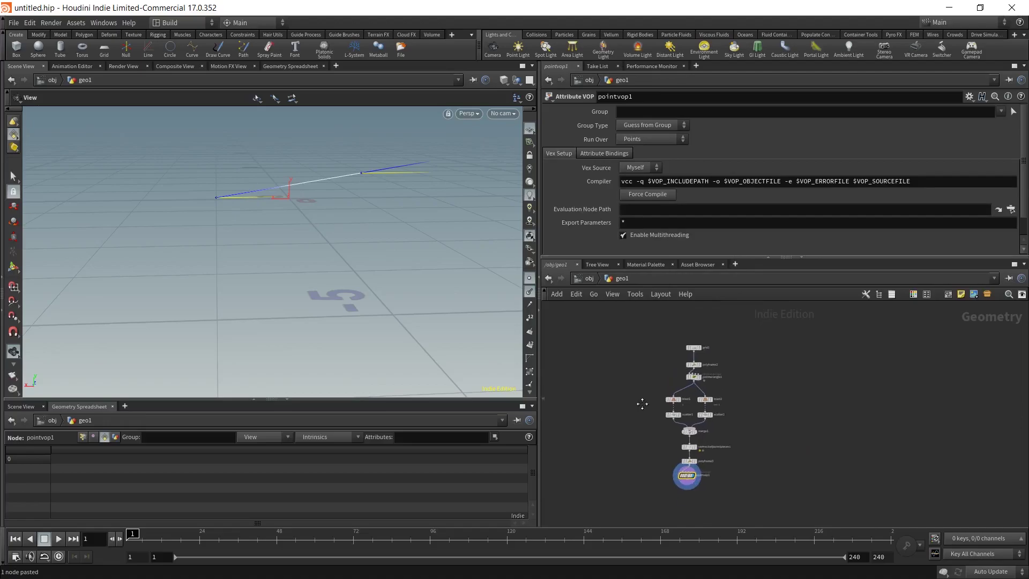
scroll(684, 358, "up", 3)
left_click_drag(712, 343, 712, 328)
key("Tab")
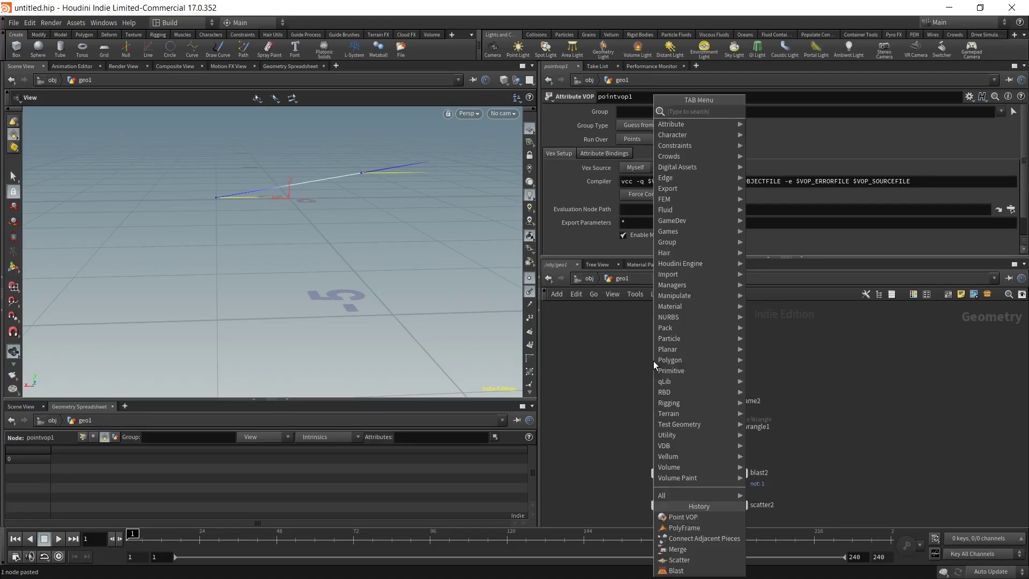
key("Escape")
left_click(708, 362)
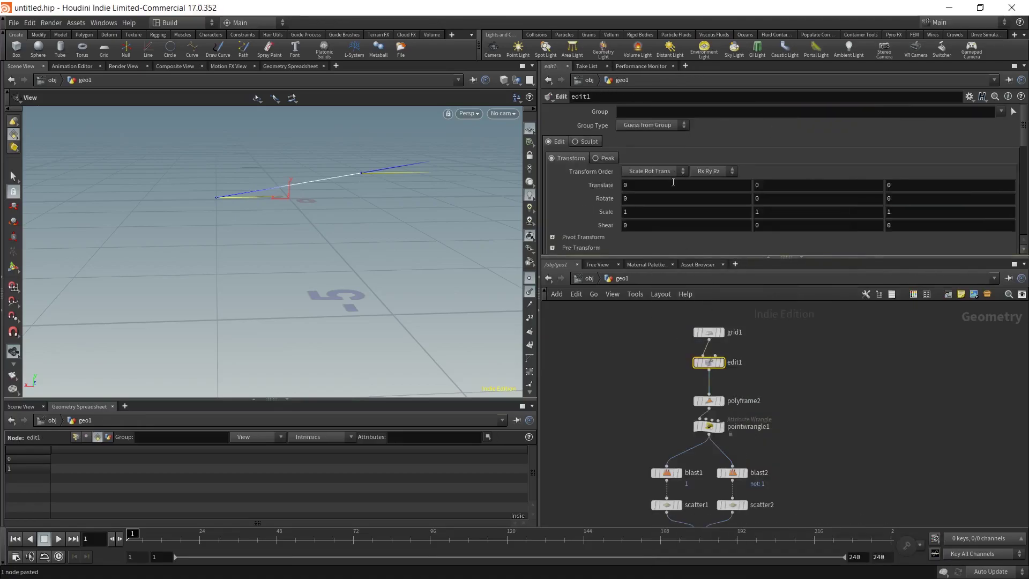
type("2")
left_click(646, 125)
left_click(639, 166)
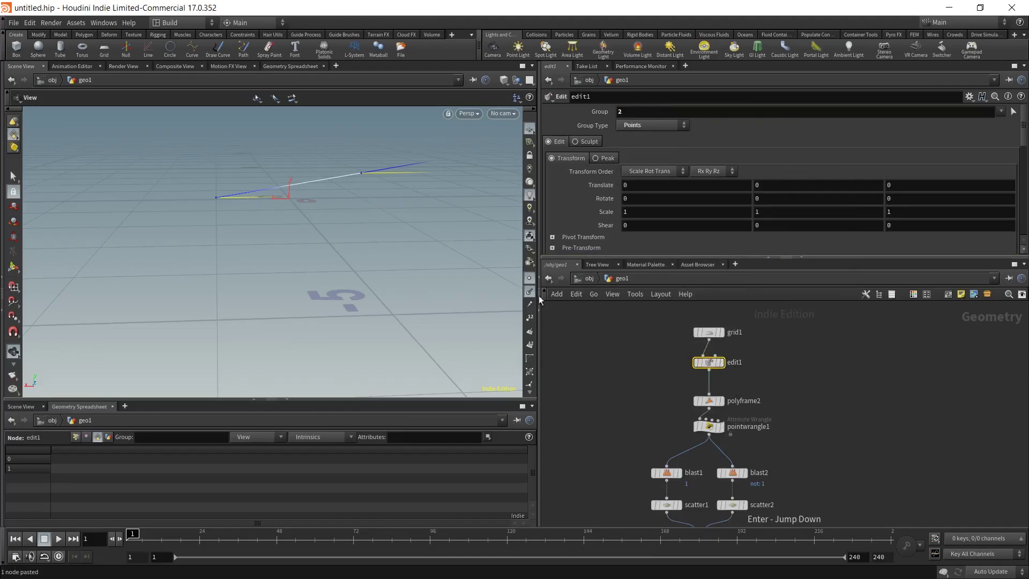
Move point 2 freehand with the Edit node in the viewport, about 0.05 in X and 0.2 in Y.
left_click_drag(370, 253, 675, 358)
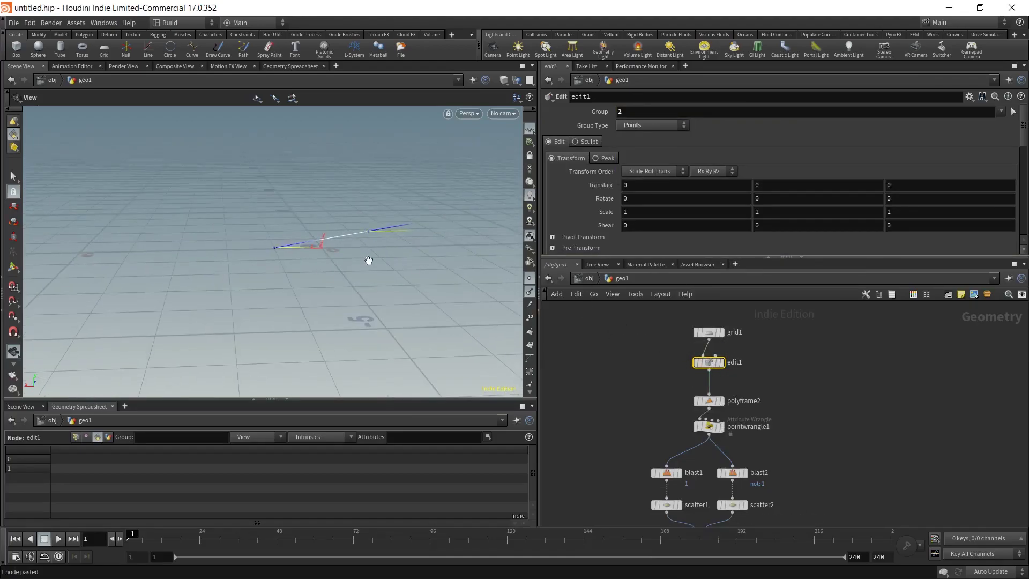
key("Return")
mouse_move(284, 208)
left_mouse_down()
mouse_move(212, 191)
mouse_move(317, 185)
mouse_move(265, 173)
mouse_move(194, 187)
mouse_move(310, 166)
mouse_move(322, 175)
mouse_move(266, 182)
mouse_move(293, 200)
mouse_move(279, 202)
left_mouse_up()
key("r")
key("t")
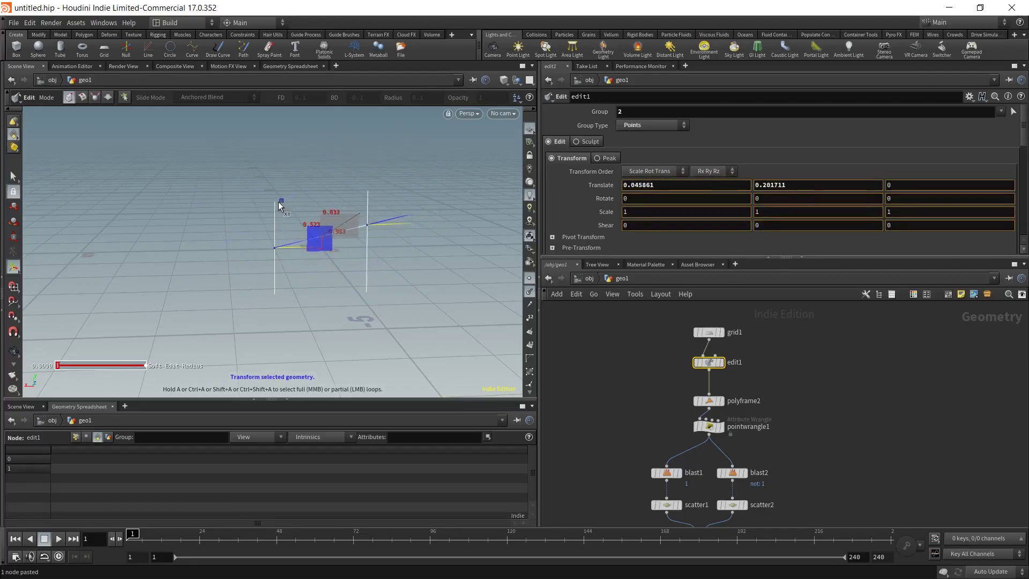
key("r")
Add a Sweep node below pointvop1 and feed it the Point VOP's output as the path.
scroll(621, 432, "down", 5)
scroll(663, 371, "up", 3)
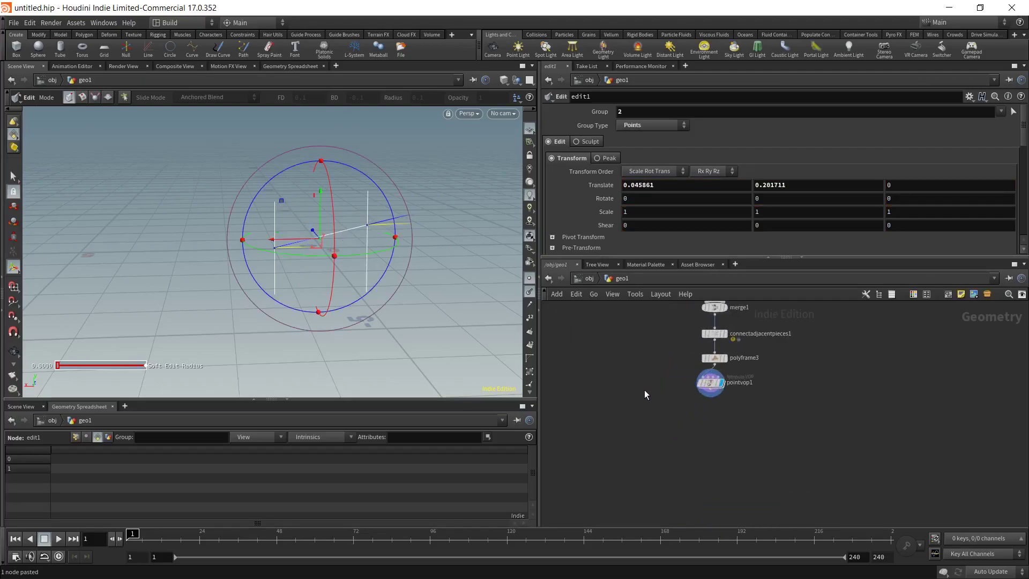
key("Tab")
type("sw")
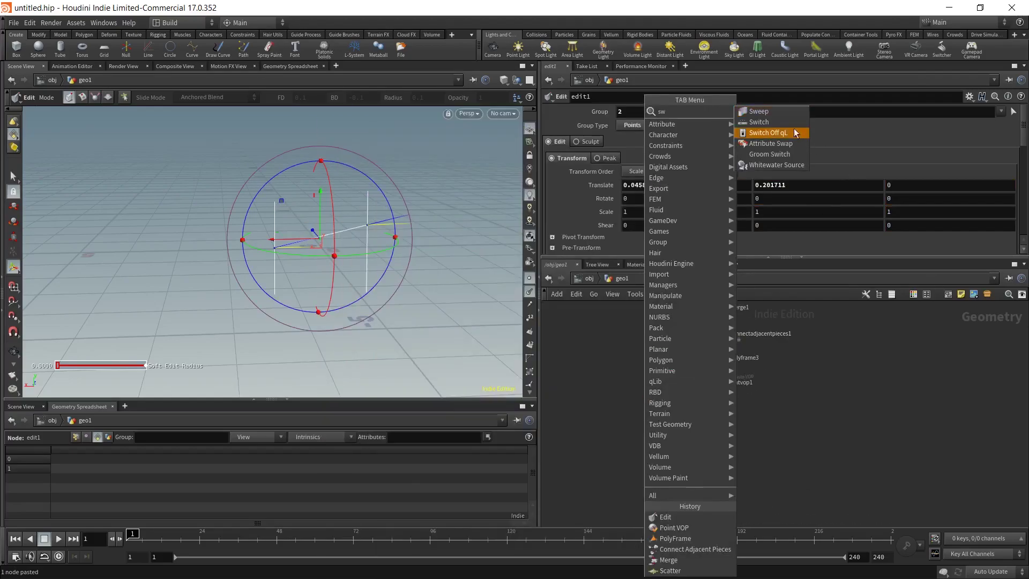
left_click(759, 111)
left_click(639, 411)
left_click(708, 397)
left_click(639, 403)
Add a Line node above the Sweep and connect it as the sweep's cross-section.
key("Tab")
key("Return")
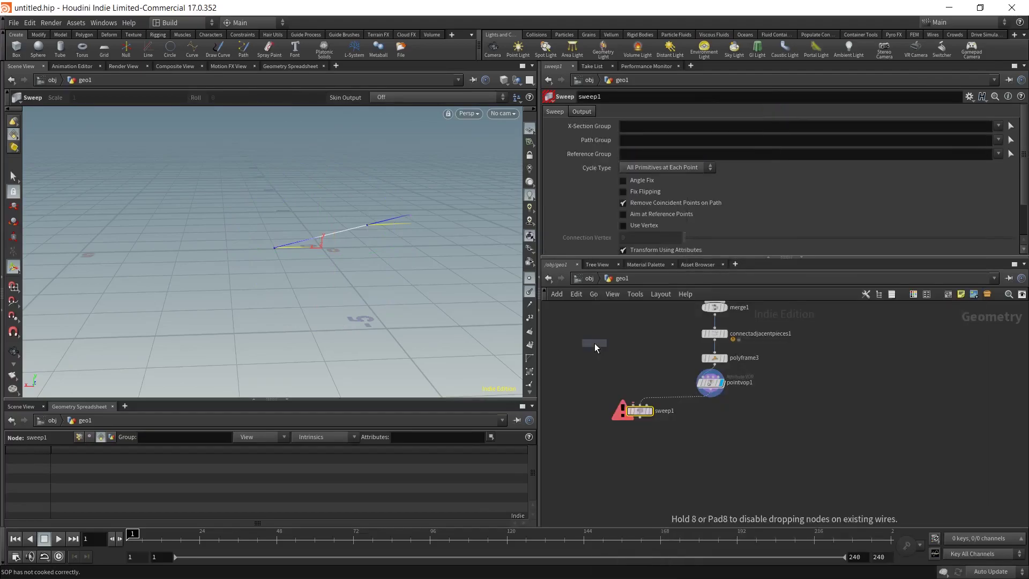
left_click(594, 343)
left_click(581, 348)
left_click(633, 403)
left_click_drag(581, 342, 596, 363)
Reference the line's length in its X origin as ch("dist")*-.5 and set its direction to 1, 0, 0.
right_click(634, 156)
key("Escape")
right_click(623, 124)
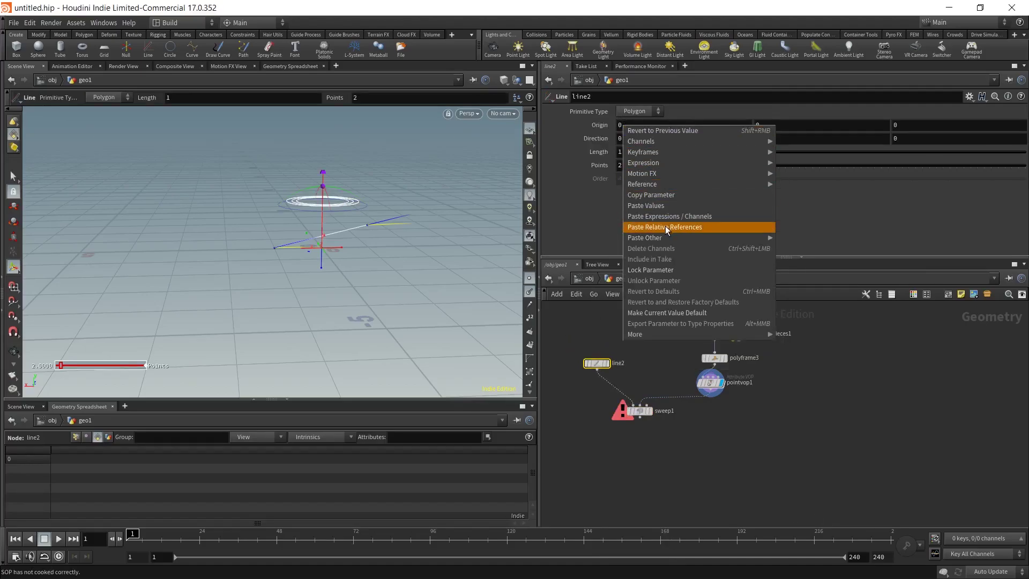
left_click(665, 226)
left_click(670, 128)
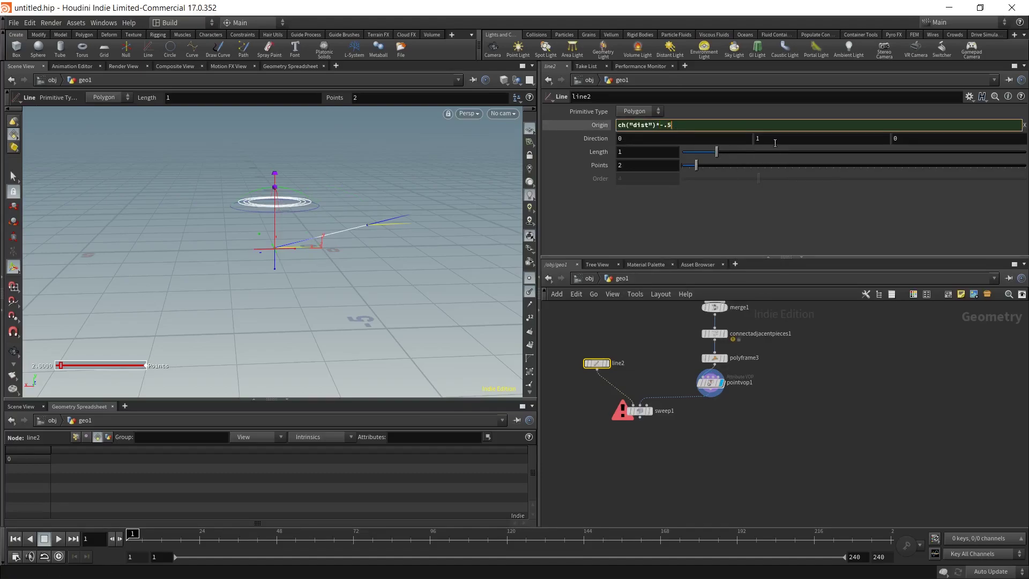
key("Tab")
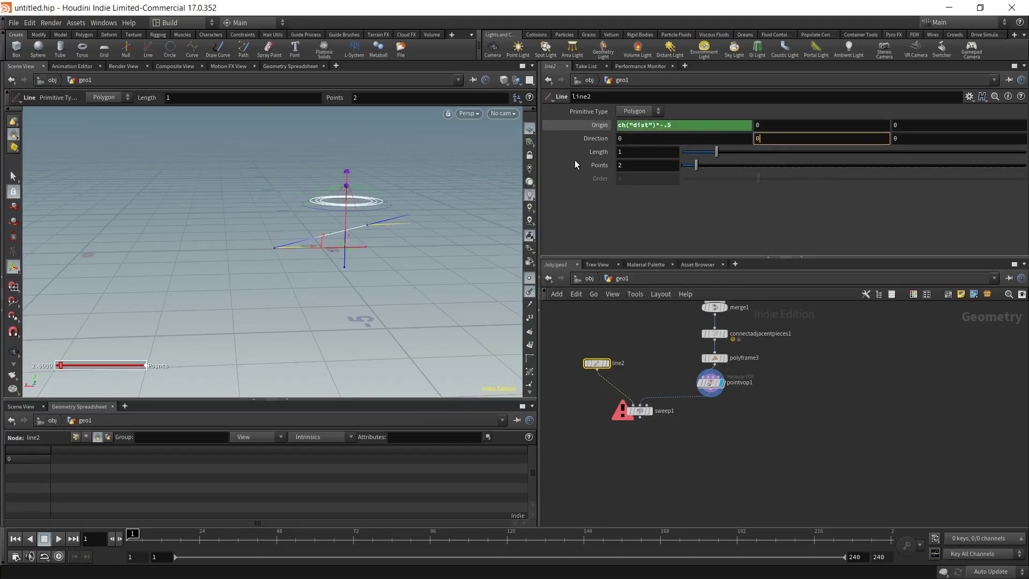
left_click(638, 139)
key("Return")
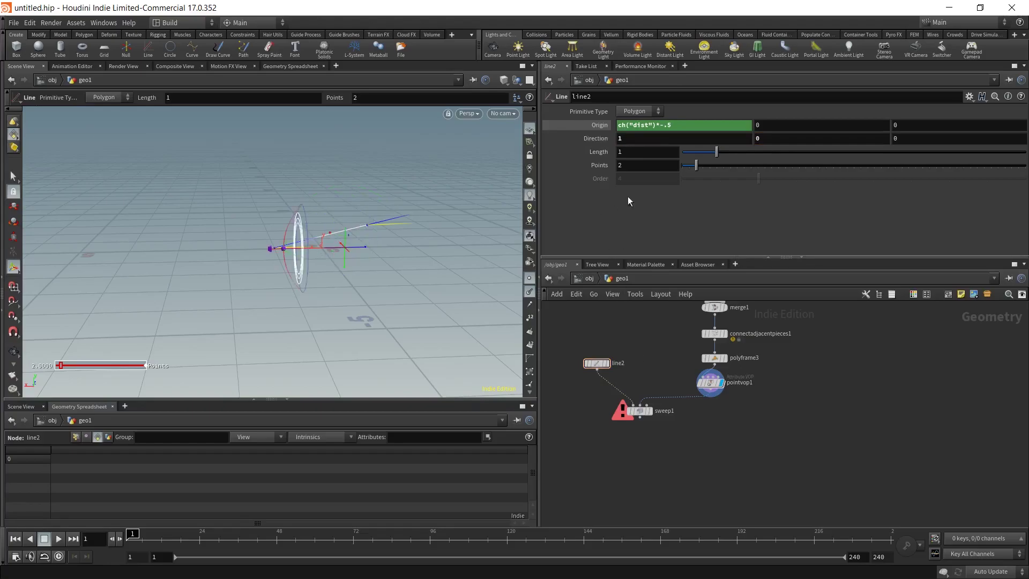
Display the Sweep node and set its skin output to Skin Unclosed.
left_click(650, 411)
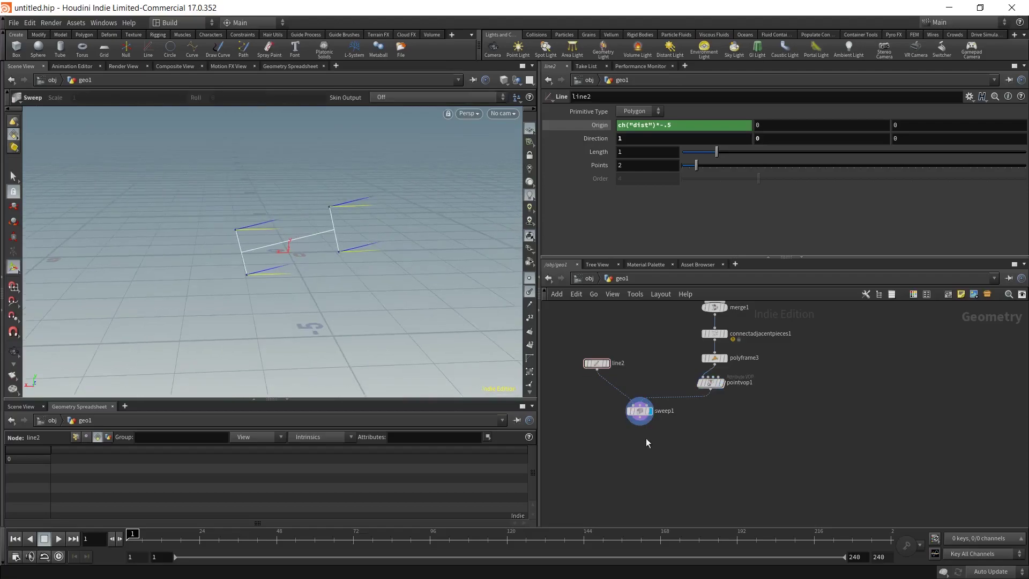
left_click(639, 411)
left_click(581, 111)
left_click(648, 163)
left_click(660, 188)
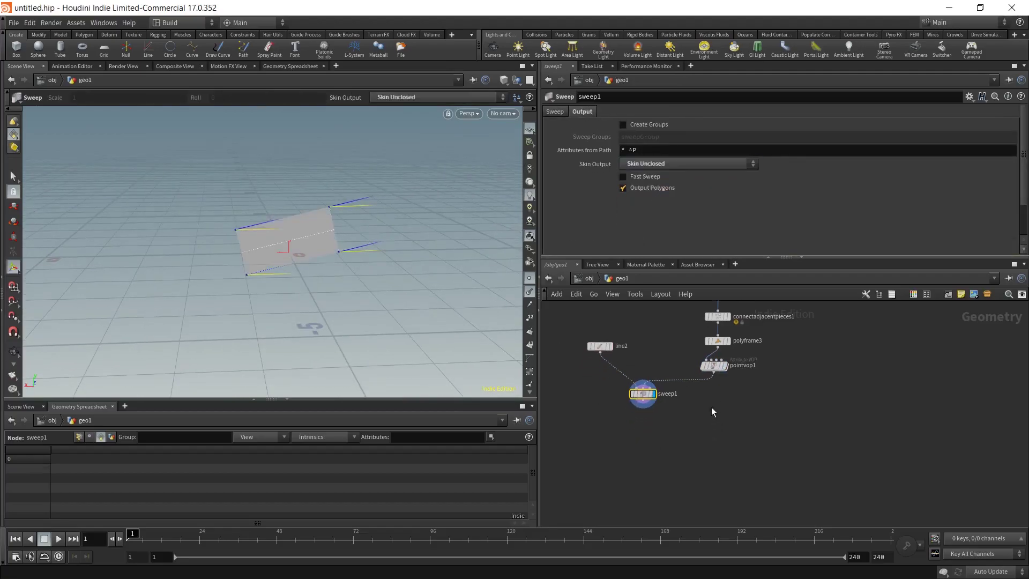
Move point 2 further with the Edit node, to a translation of about -1.05 in X and 0.92 in Y.
middle_click_drag(664, 383, 672, 434)
scroll(671, 434, "down", 3)
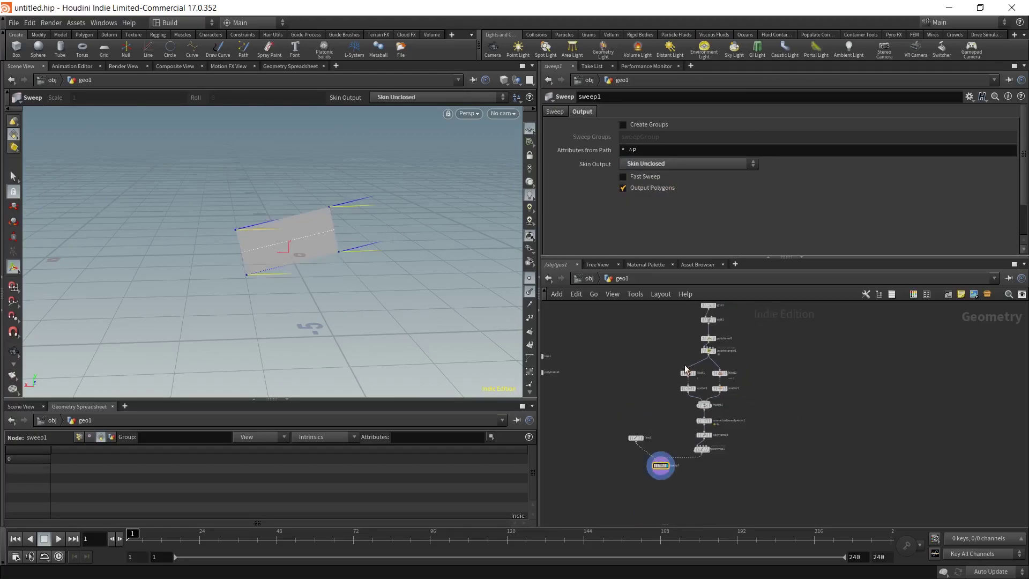
left_click(704, 366)
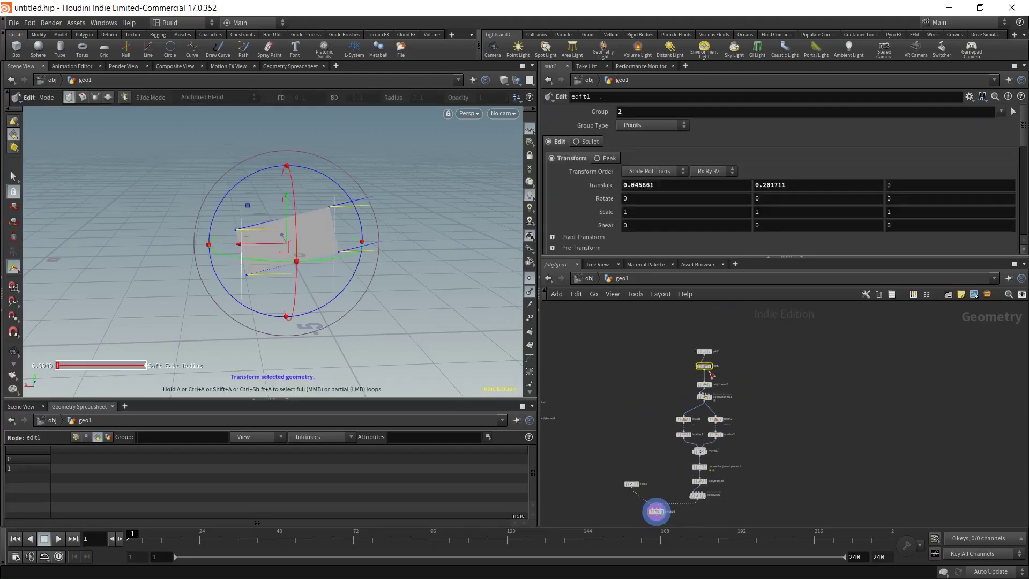
left_click_drag(247, 206, 300, 177)
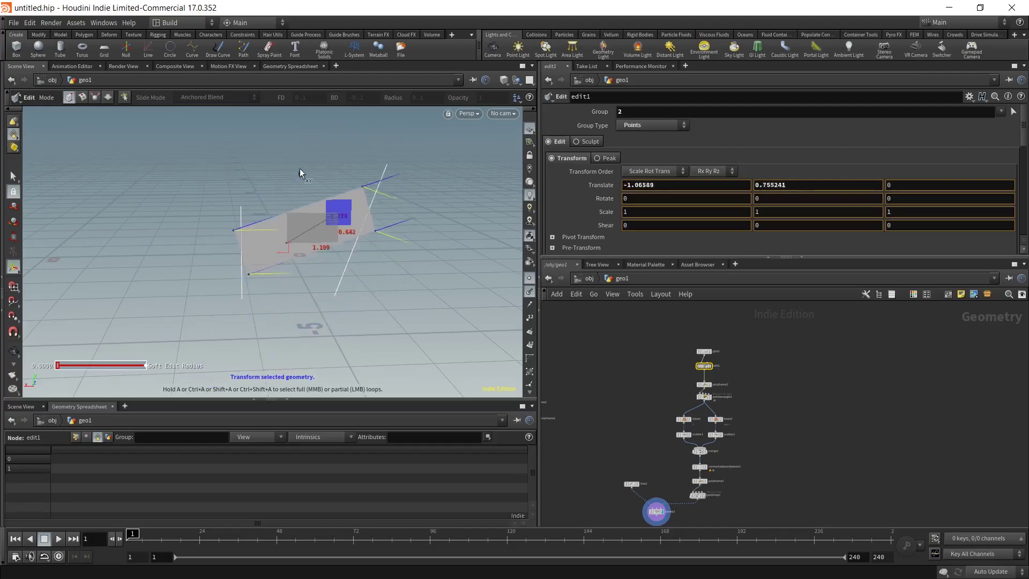
key("r")
Insert a second Point VOP node between pointvop1 and the Sweep.
middle_click_drag(650, 432, 645, 351)
scroll(657, 423, "up", 3)
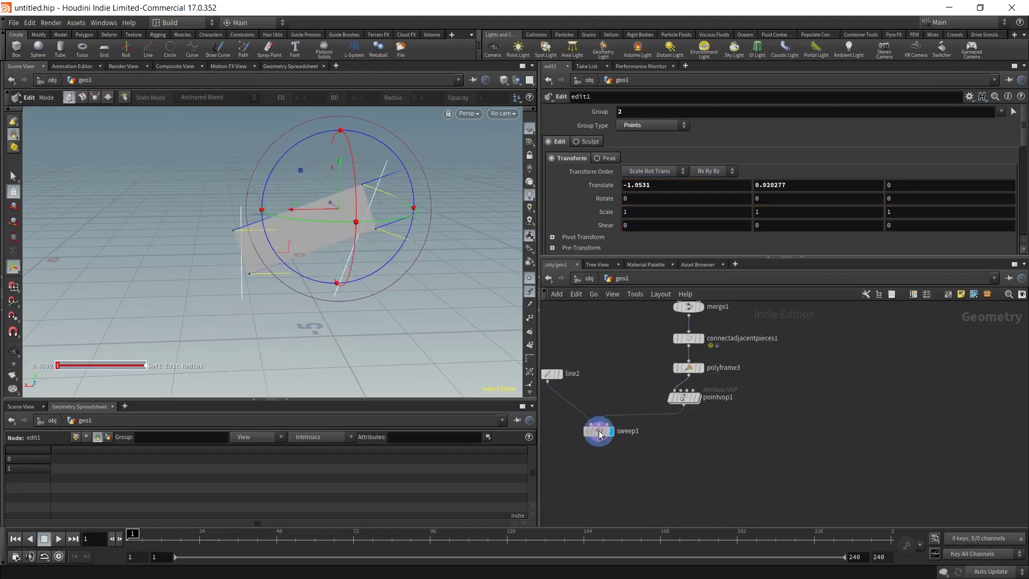
key("Tab")
type("copy")
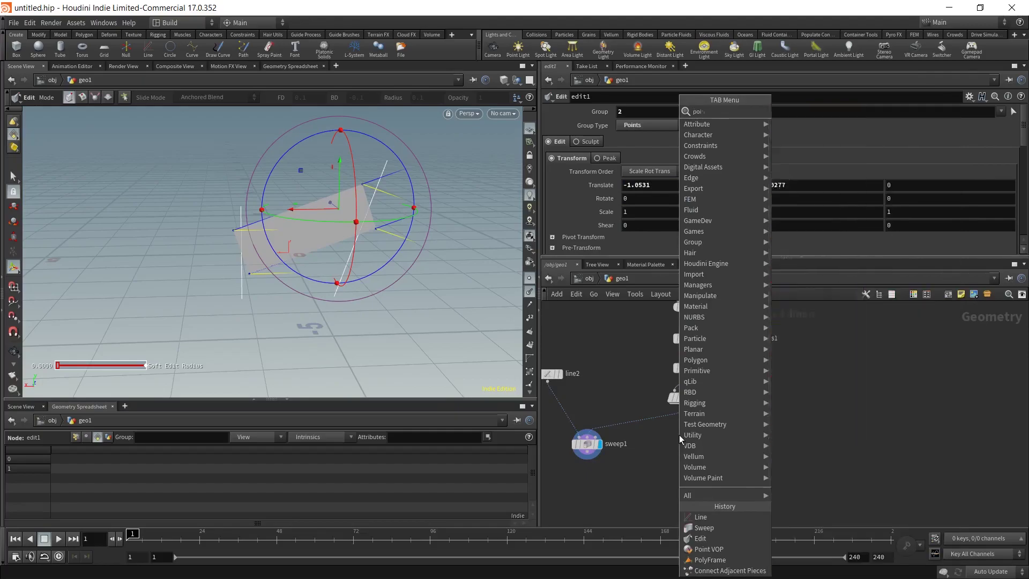
key("Return")
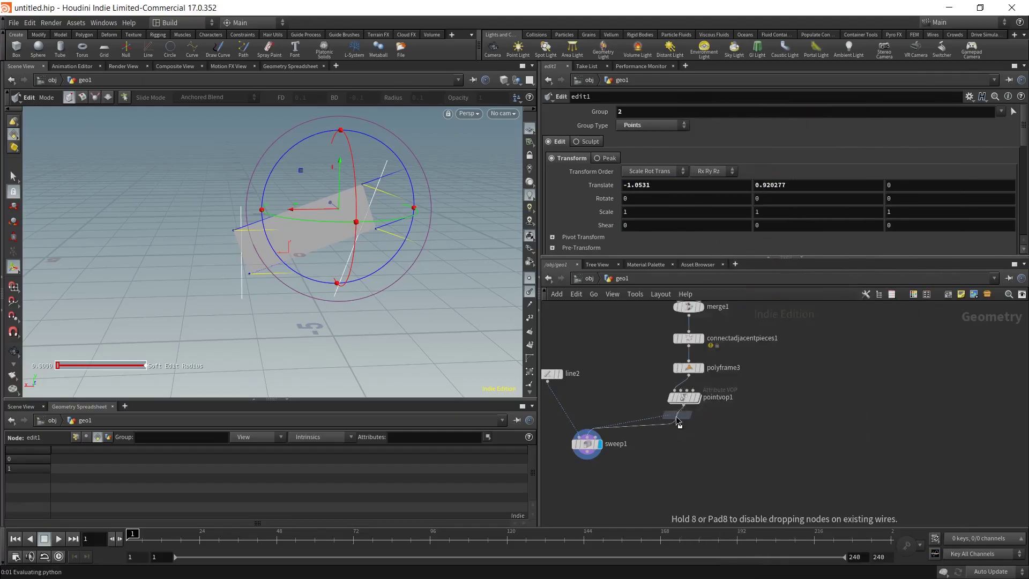
left_click(667, 424)
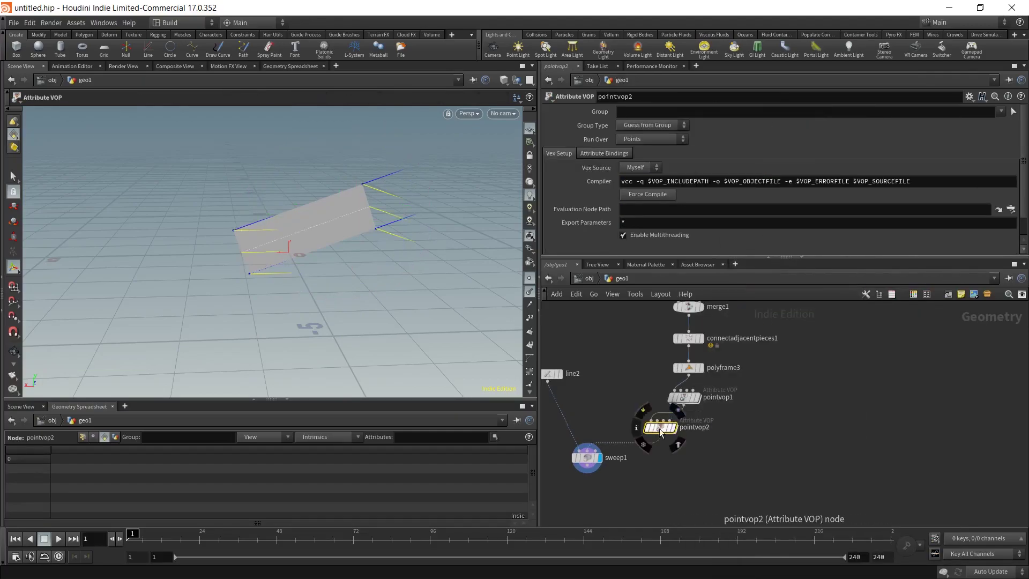
Open the VEX network inside pointvop2.
double_click(687, 427)
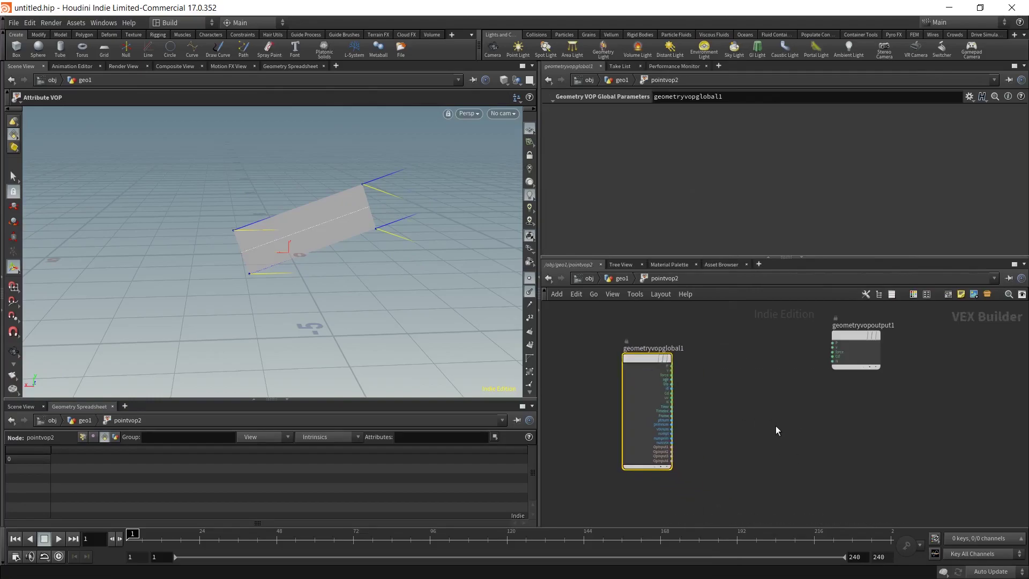
key("Tab")
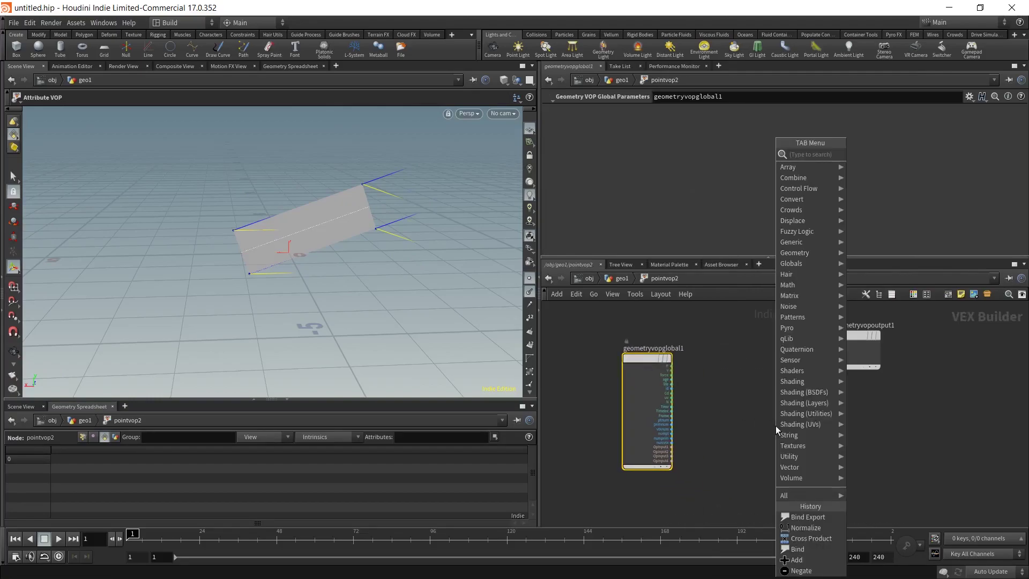
type("bind")
key("Return")
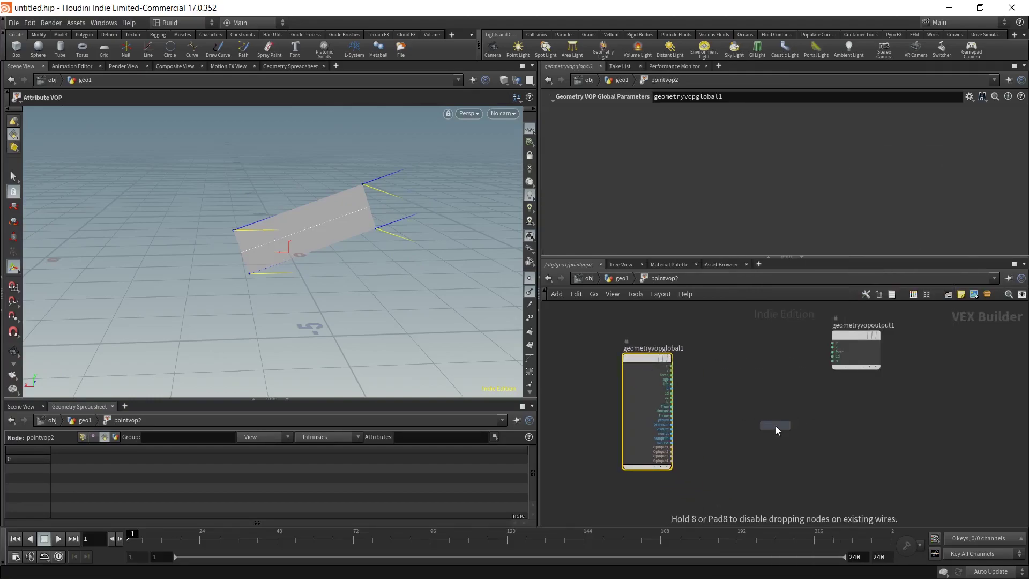
left_click(776, 425)
double_click(626, 111)
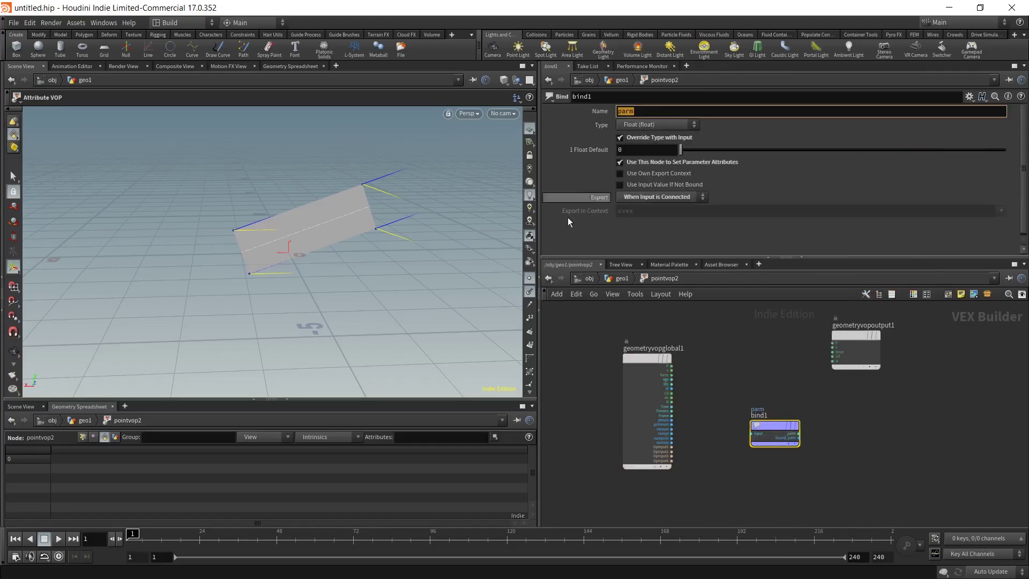
key("Delete")
Add a Bind node named forward with its type set to 3 Floats (vector).
key("Tab")
type("bind")
key("Return")
left_click(758, 430)
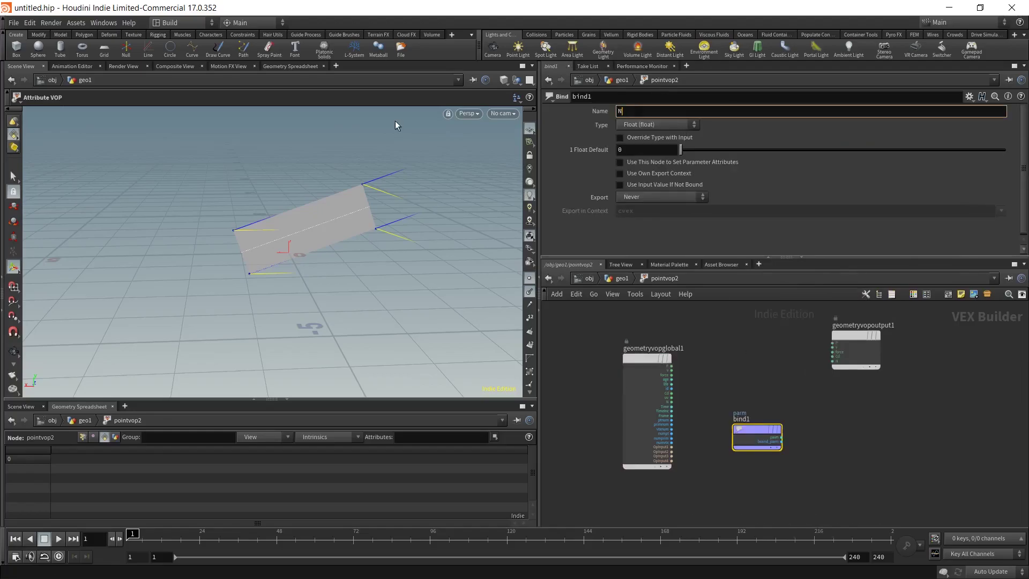
key("Return")
left_click(664, 125)
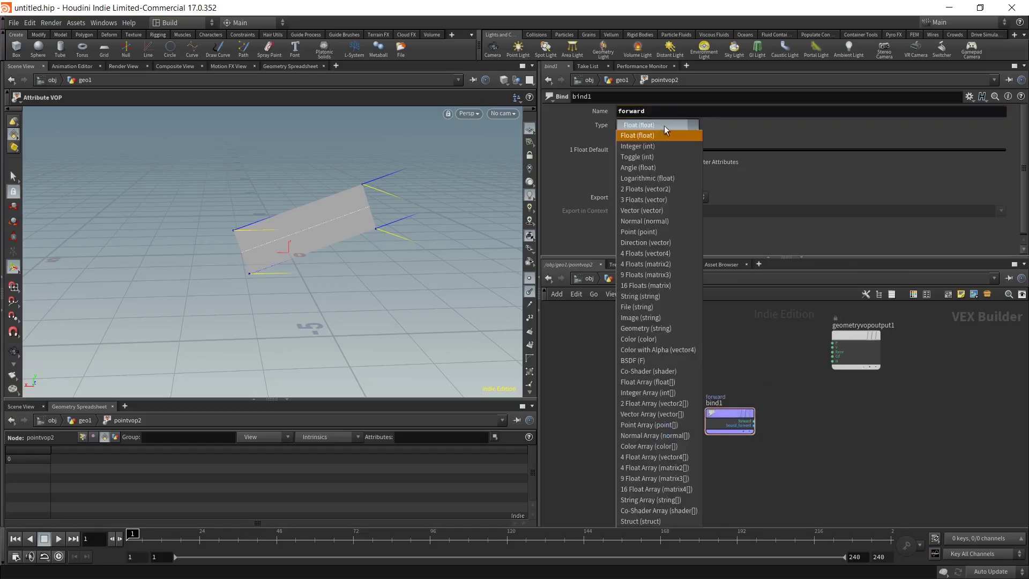
left_click(667, 200)
Connect the Bind node's forward output to N on the geometry output, and return to the geo1 network.
scroll(775, 361, "up", 2)
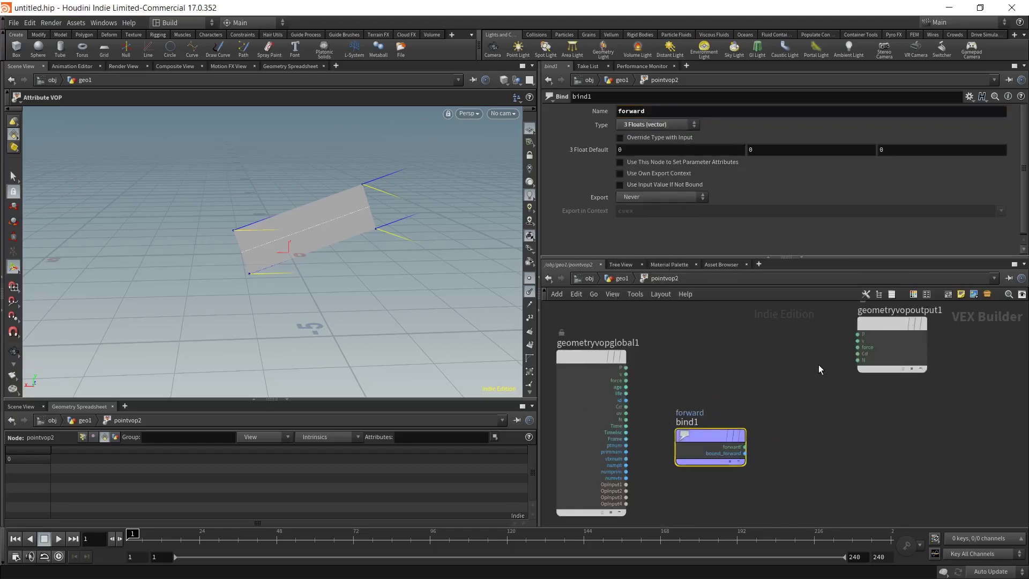
left_click(858, 360)
left_click(745, 447)
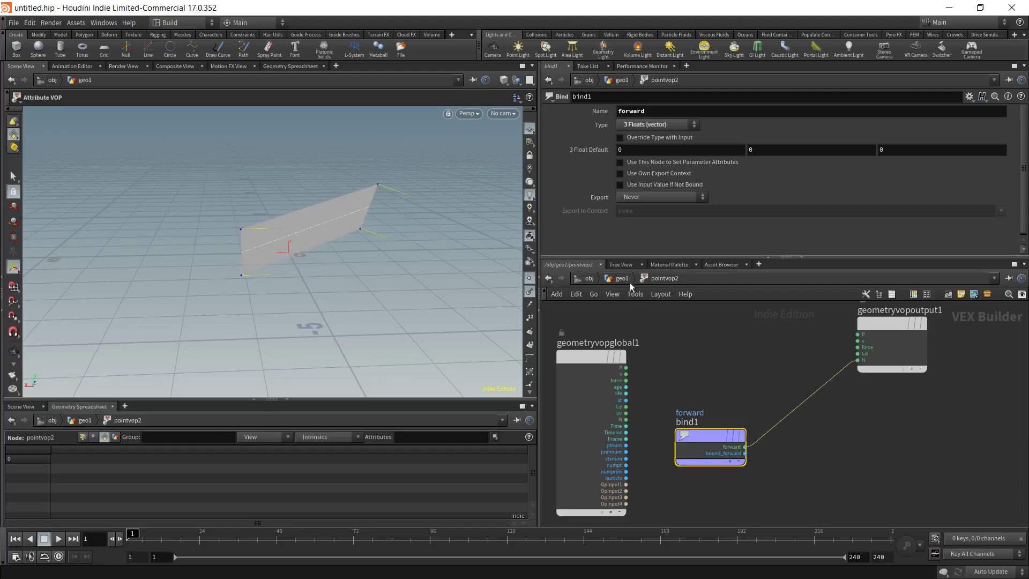
left_click(623, 278)
left_click_drag(317, 243, 240, 230, "alt")
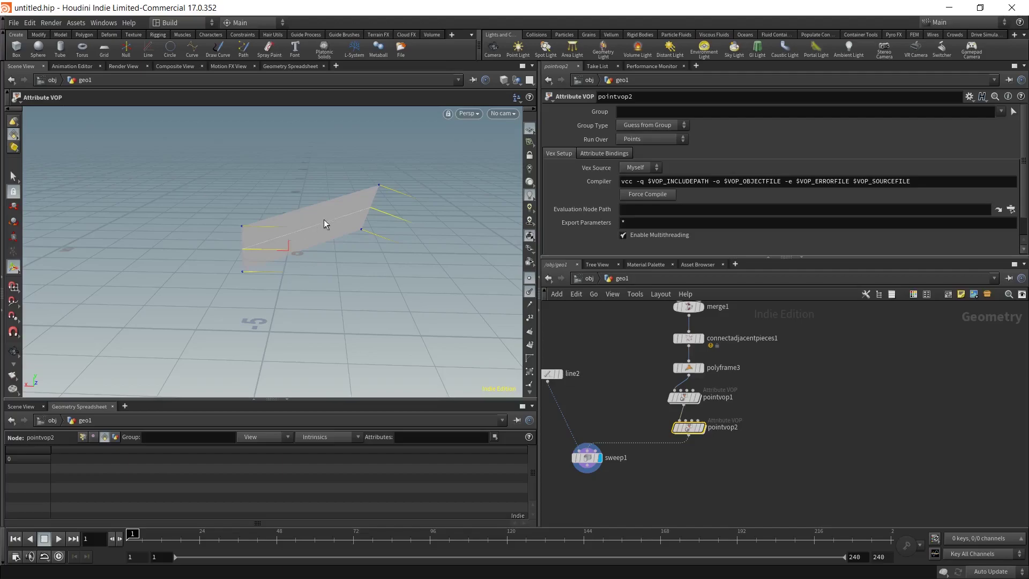
Move point 2 further with the Edit node, to a translation of about -1.65 in X and 1.08 in Y.
middle_click_drag(592, 390, 616, 389)
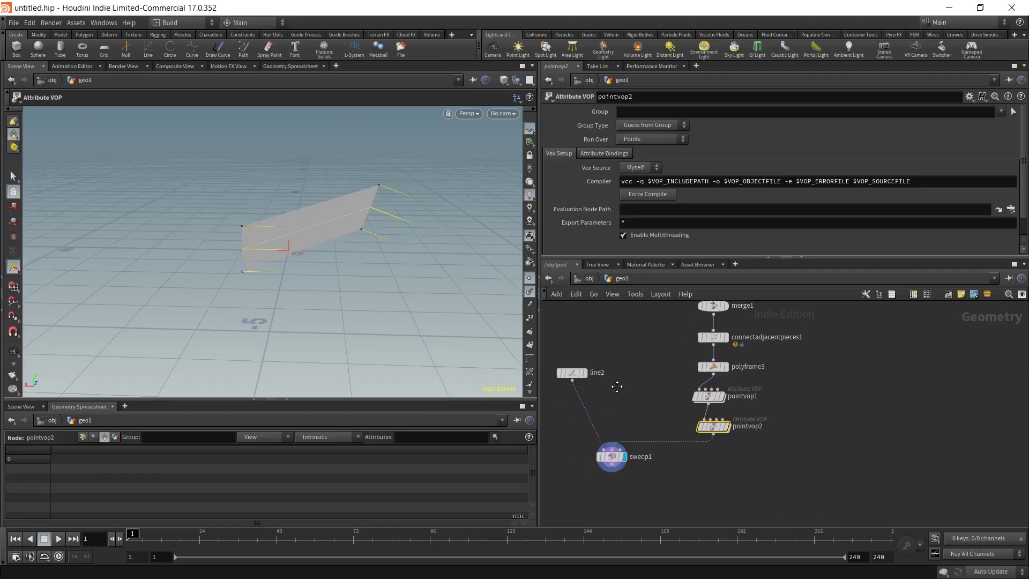
scroll(648, 379, "down", 3)
middle_click_drag(644, 329, 640, 396)
left_click(686, 373)
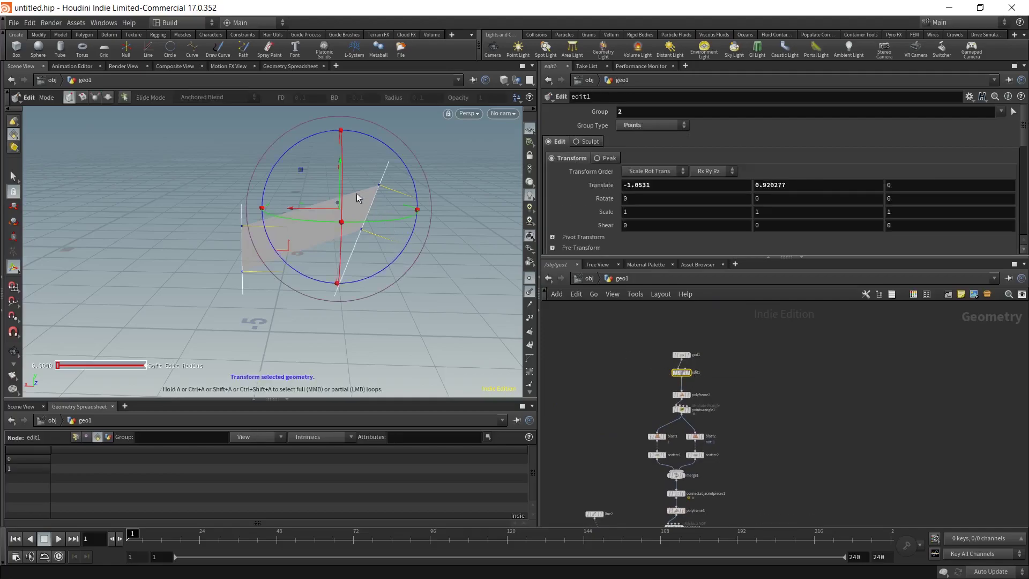
left_click_drag(298, 167, 329, 158)
key("r")
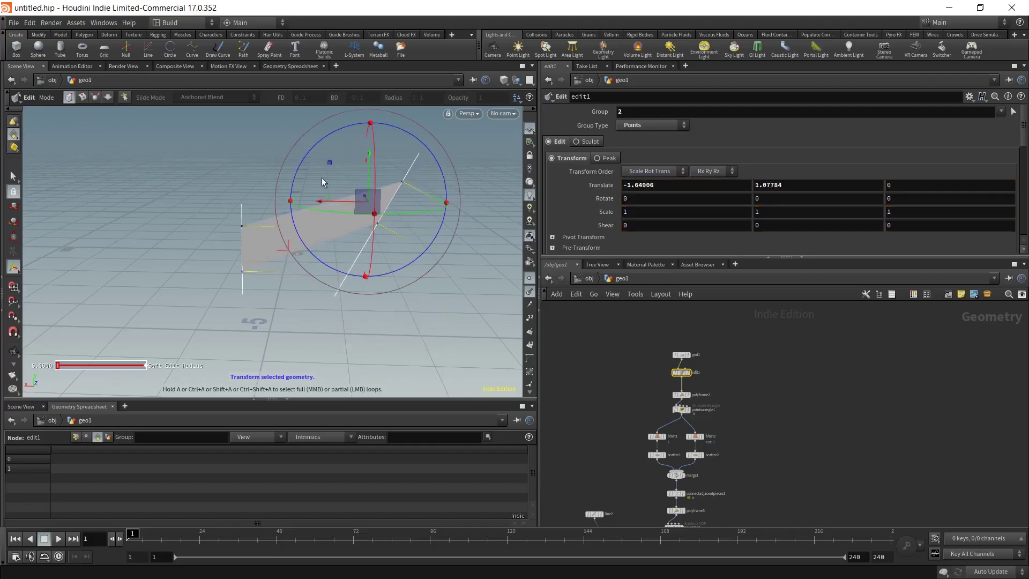
Insert a third Point VOP node between pointvop1 and pointvop2, spacing out the Sweep node and pointvop2 to make room.
middle_click_drag(584, 471, 619, 417)
scroll(620, 436, "up", 2)
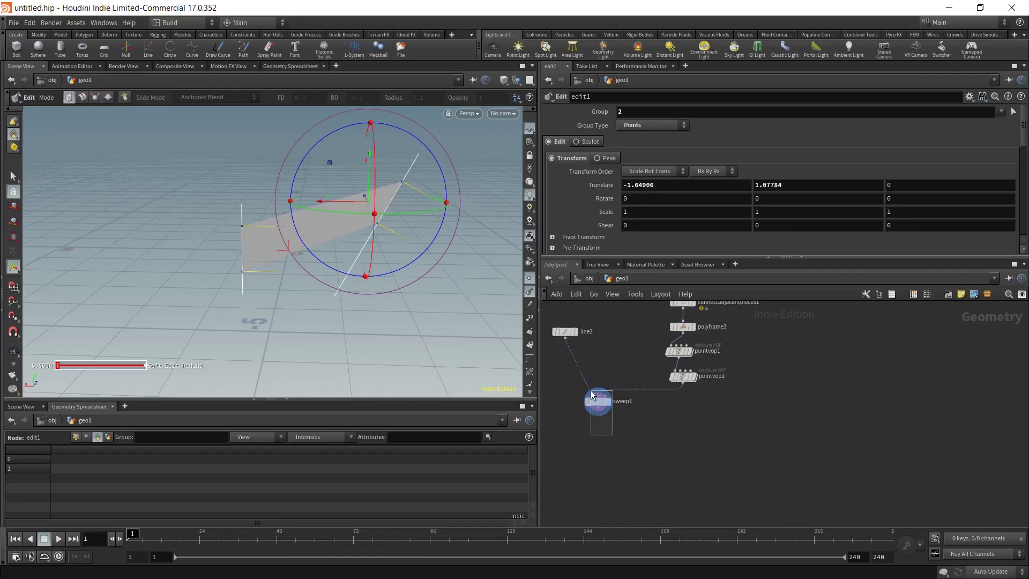
left_click(600, 403)
left_click_drag(600, 406, 596, 448)
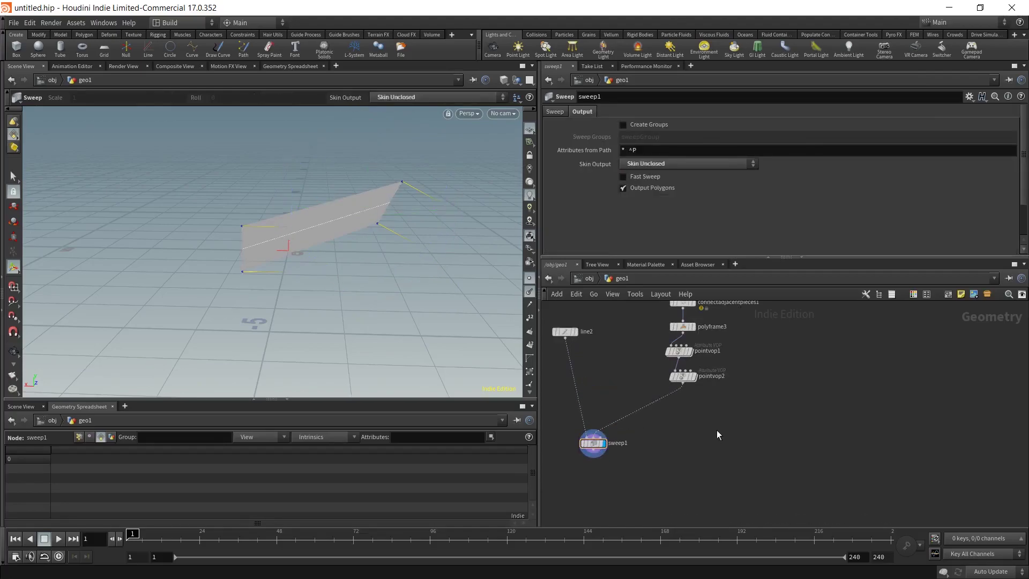
key("Tab")
type("point vop")
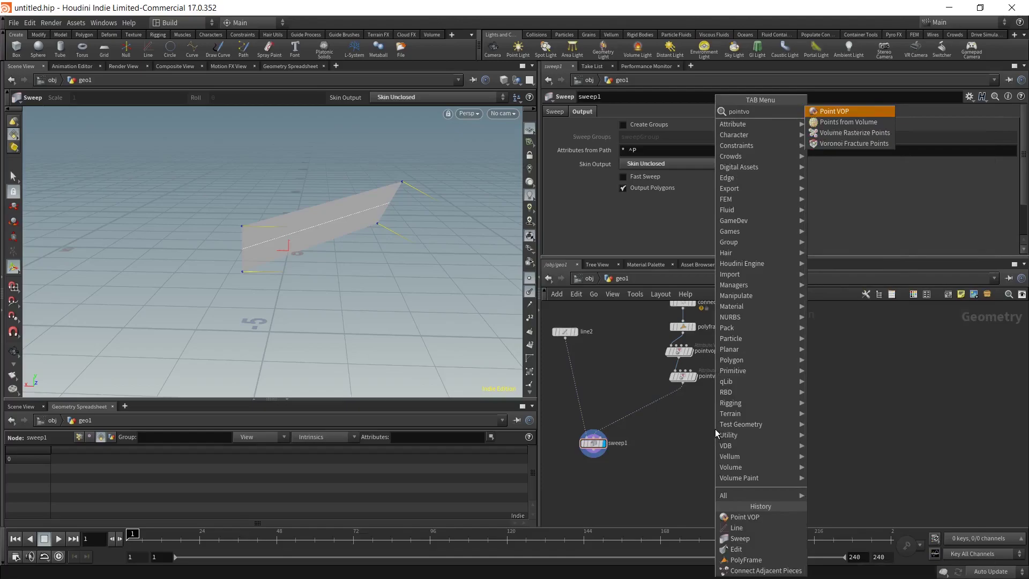
key("Return")
left_click(732, 405)
left_click_drag(684, 376, 669, 412)
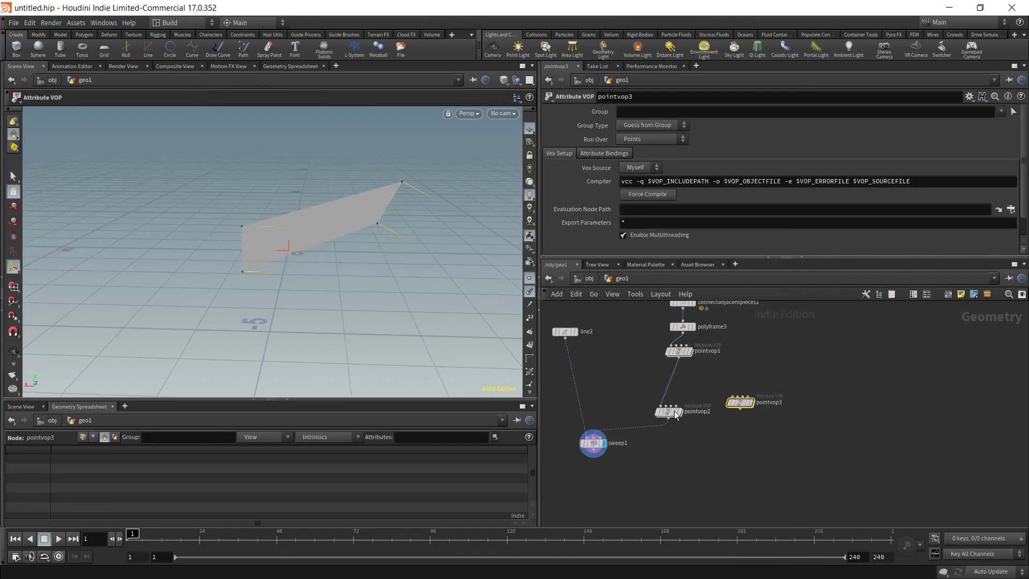
left_click_drag(740, 402, 679, 386)
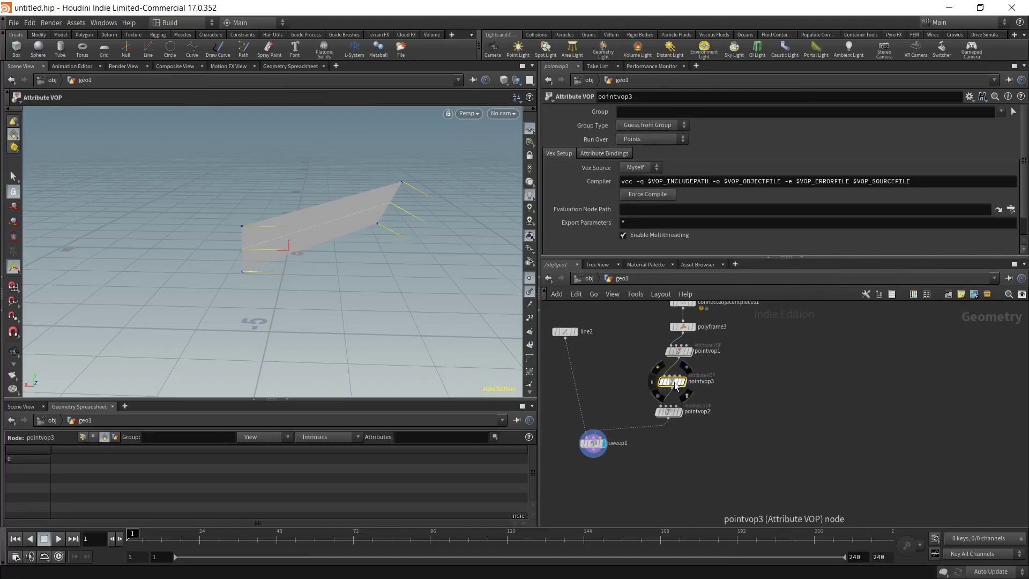
Inside pointvop3, add a Bind node named forward with its type set to 3 Floats (vector).
double_click(675, 382)
left_click_drag(691, 380, 578, 336)
key("Tab")
mouse_move(665, 365)
key("Return")
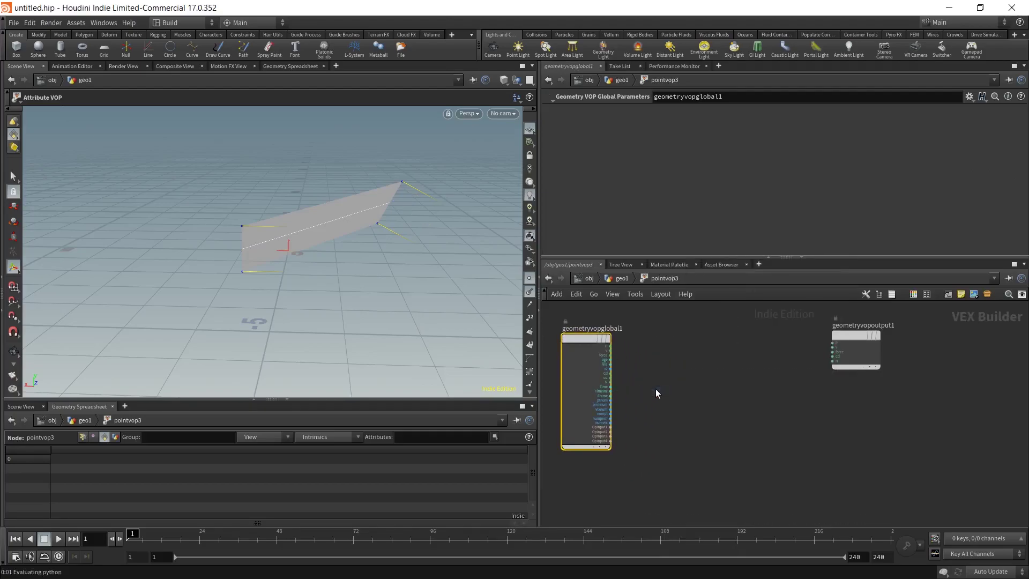
left_click(655, 388)
left_click(645, 113)
type("forward")
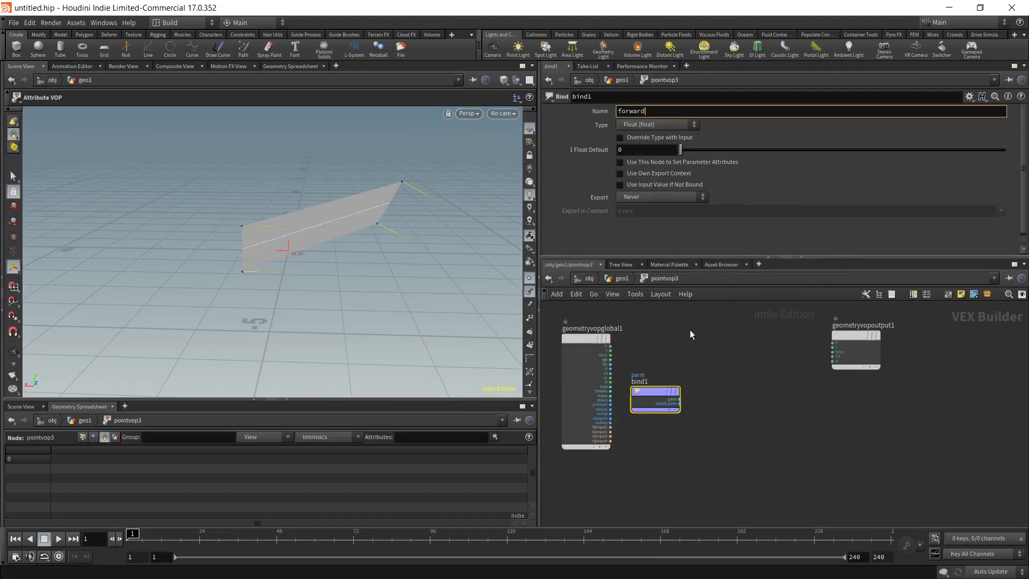
left_click_drag(676, 405, 679, 433)
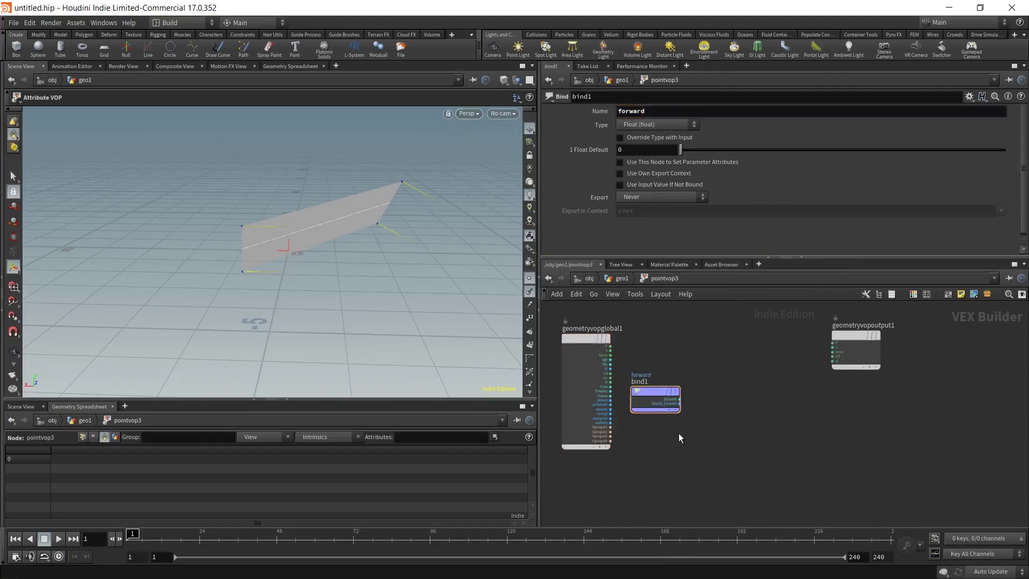
left_click(650, 127)
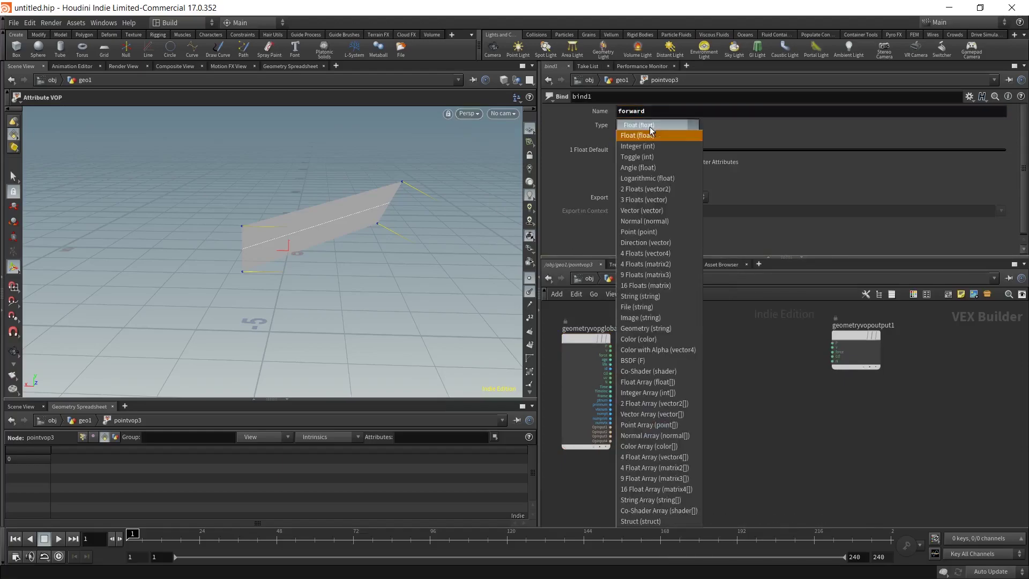
left_click(655, 210)
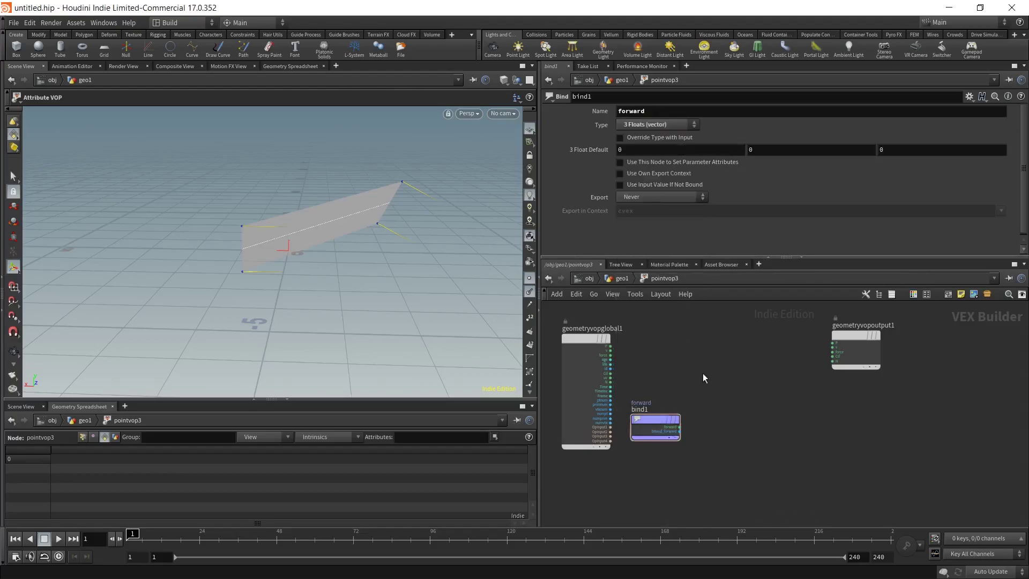
Add a Dot Product node and connect the global N to its first vector and forward to its second.
key("Tab")
type("bind")
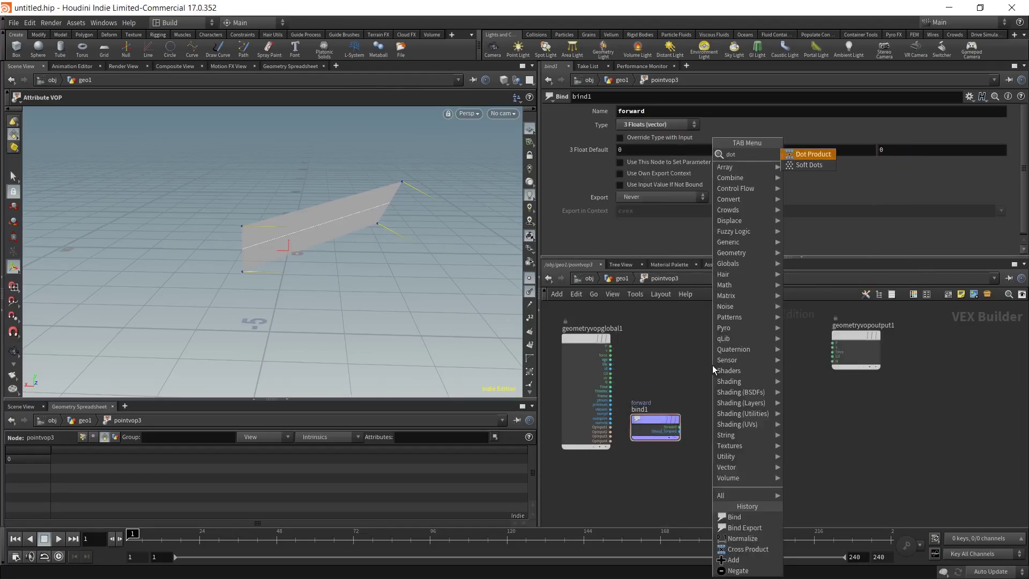
key("Return")
left_click(712, 365)
scroll(674, 400, "up", 2)
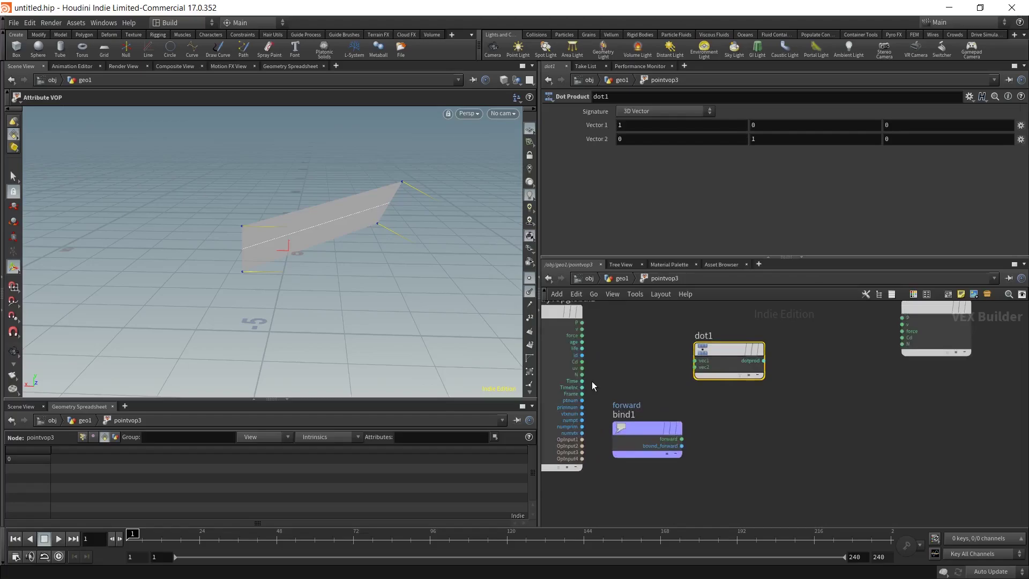
left_click_drag(707, 358, 712, 359)
left_click(702, 362)
left_click(702, 363)
left_click(681, 439)
left_click(702, 368)
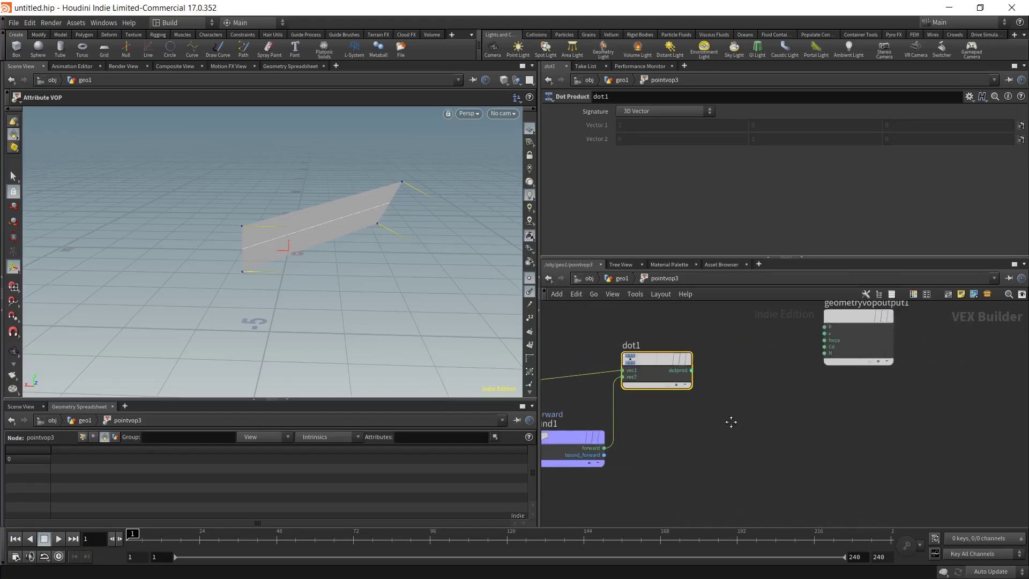
Add a Power node with exponent -1 and feed the dot product into its value input.
key("Tab")
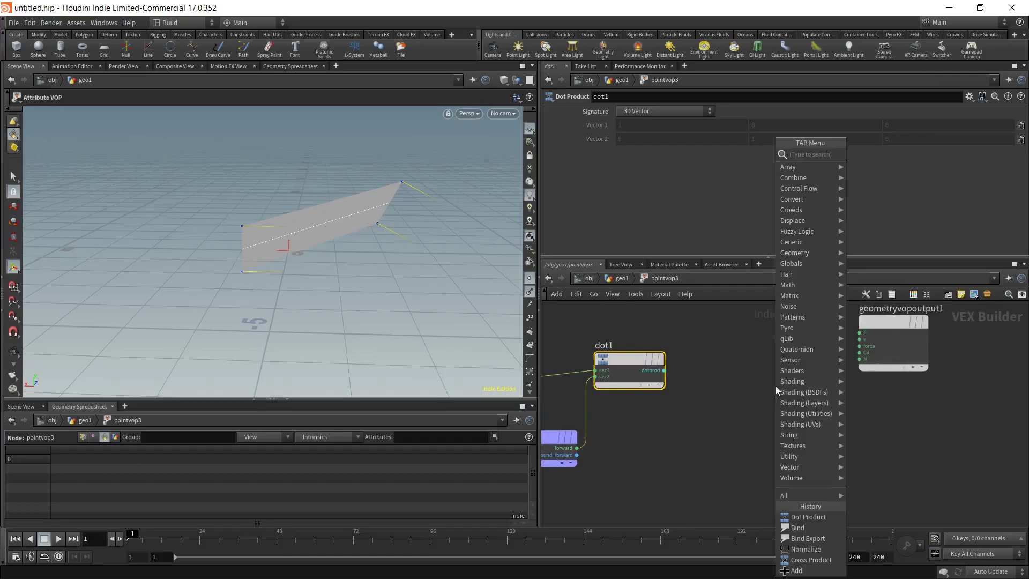
type("clamp")
key("Return")
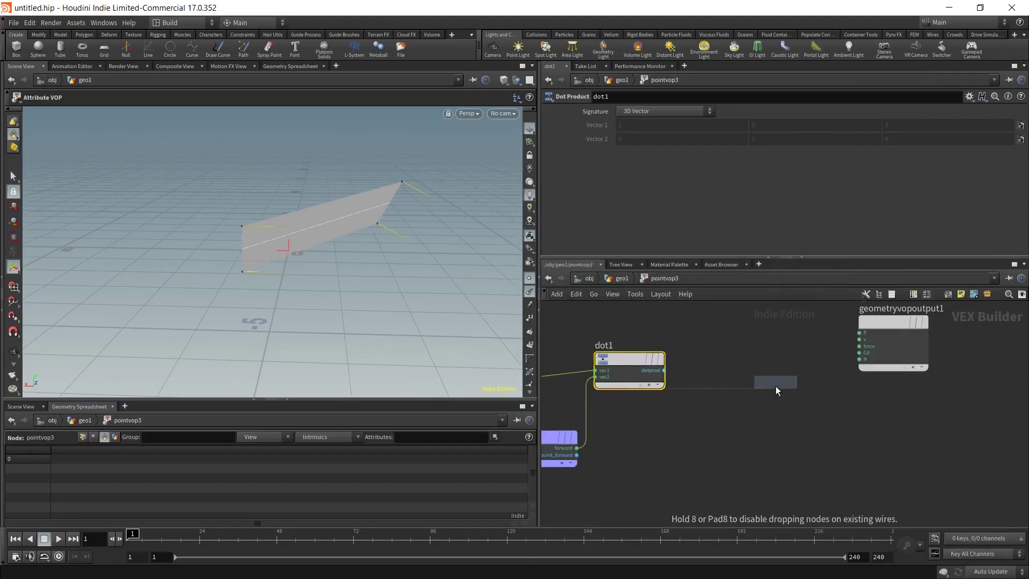
left_click(737, 371)
left_click(640, 139)
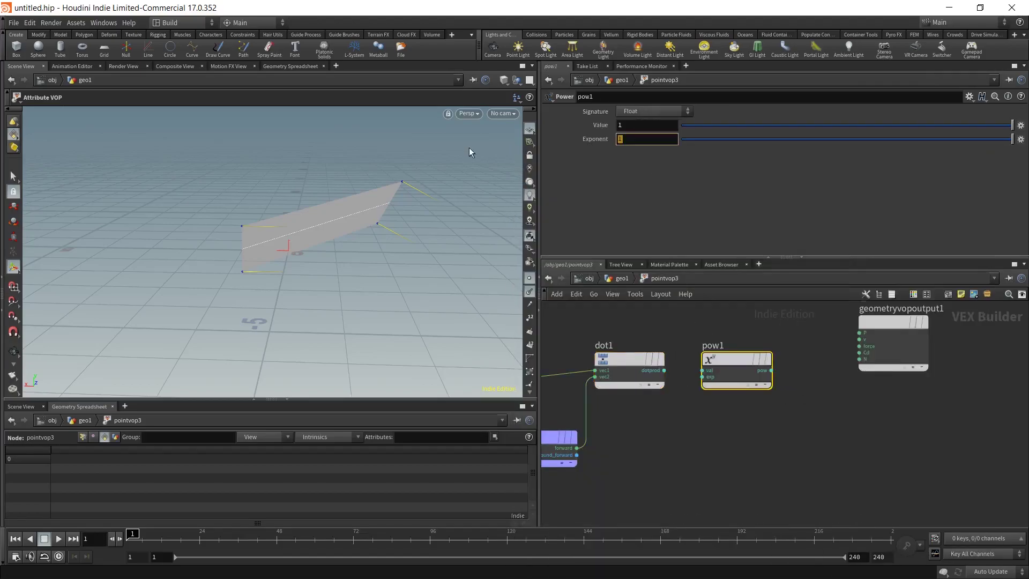
type("-1")
key("Return")
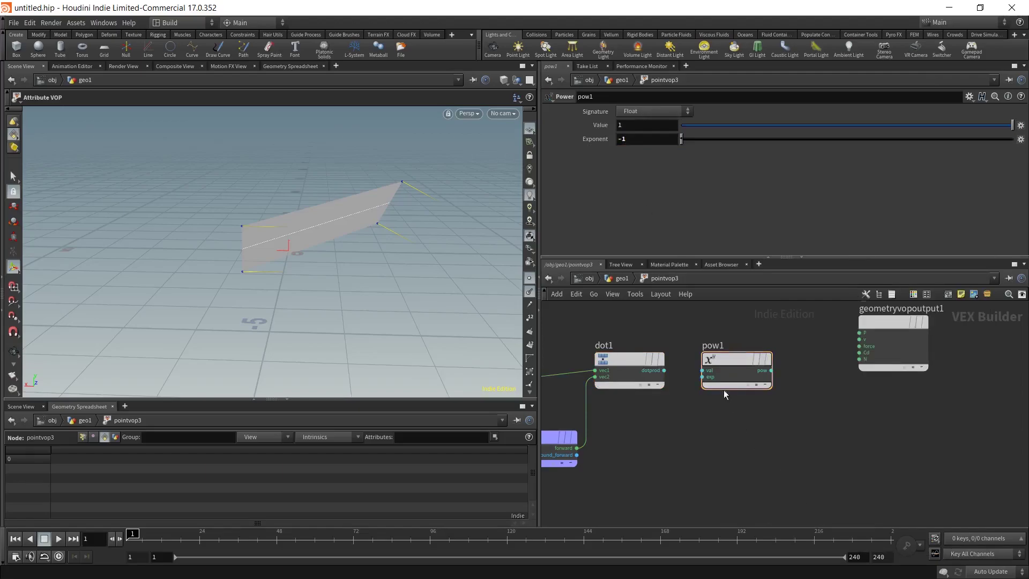
left_click(703, 370)
left_click(664, 370)
left_click_drag(736, 357, 724, 356)
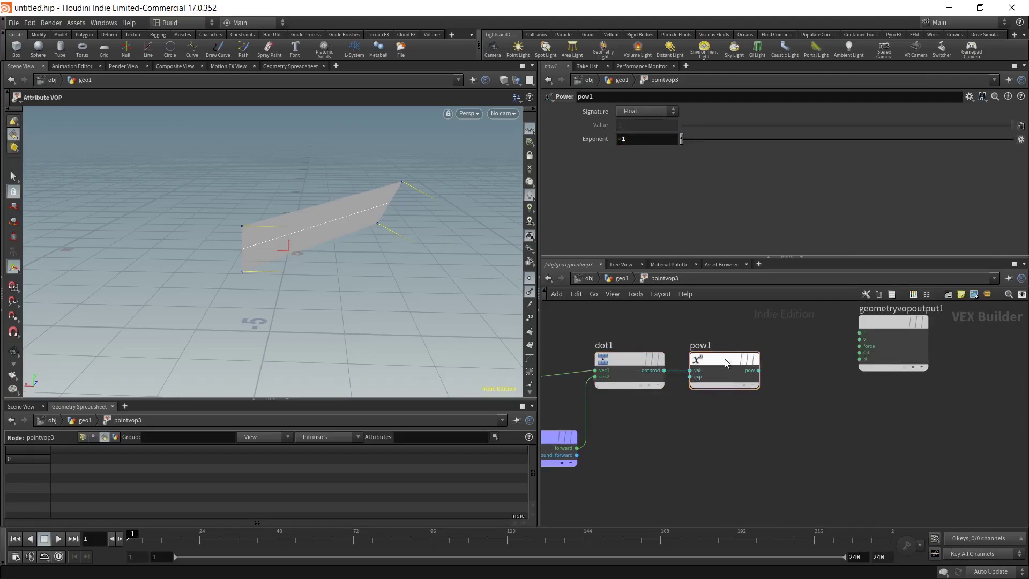
Add a Bind Export node and connect the Power node's output to its input.
key("Tab")
type("psc")
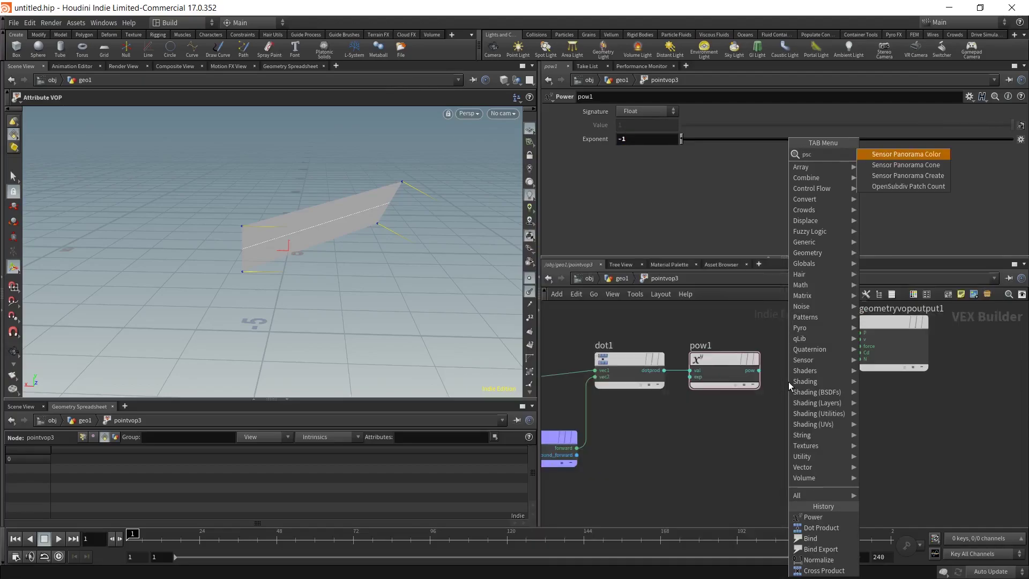
key("BackSpace")
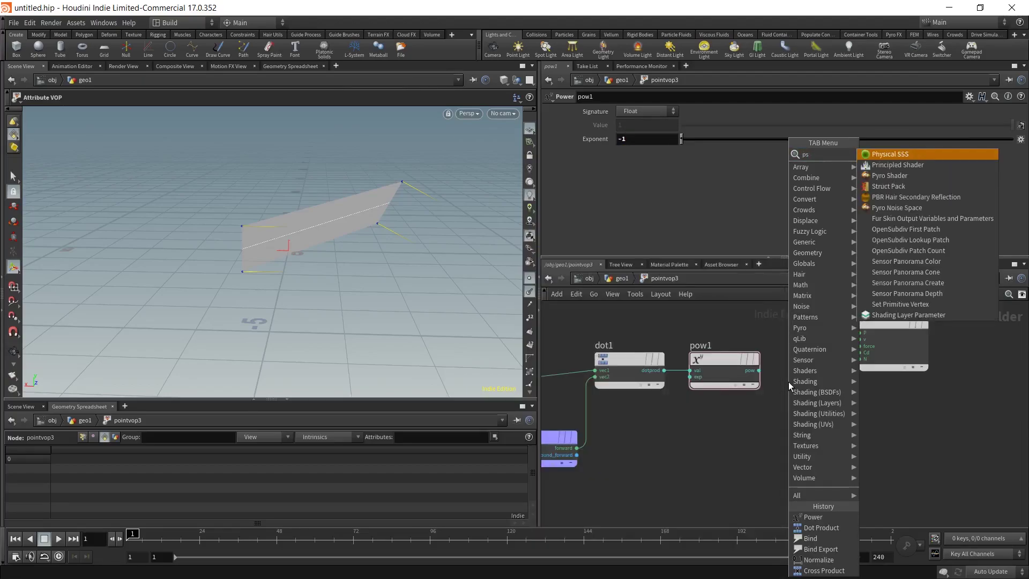
key("BackSpace")
key("BackSpace")
type("mul")
key("Return")
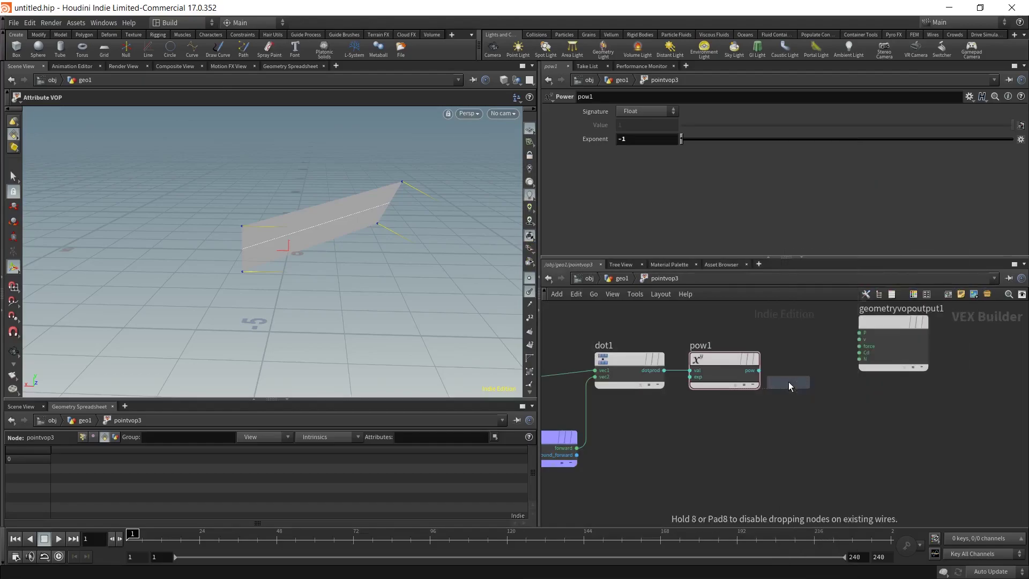
left_click(810, 387)
left_click(759, 371)
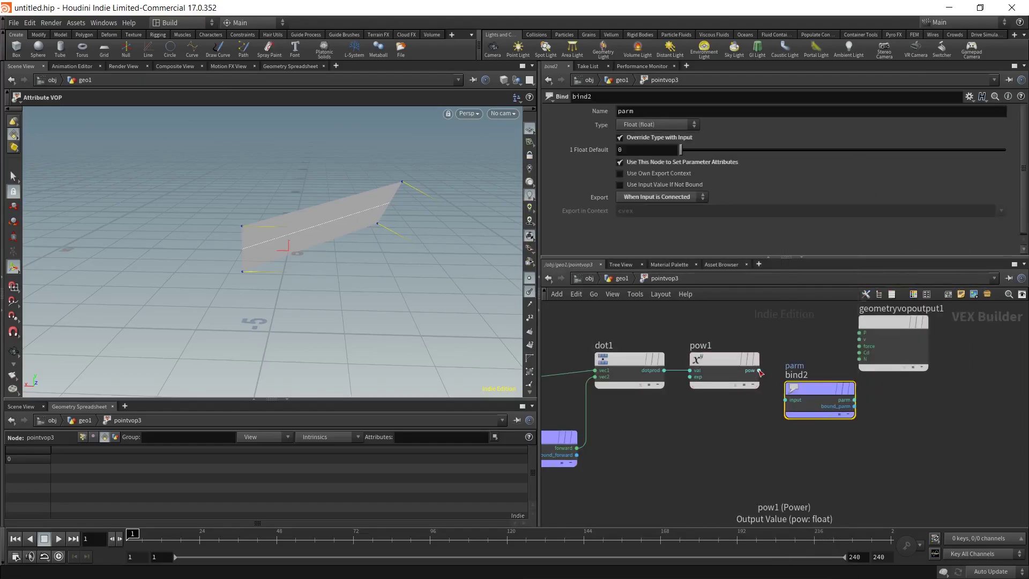
left_click(796, 399)
middle_click_drag(882, 319, 798, 333)
mouse_move(865, 373)
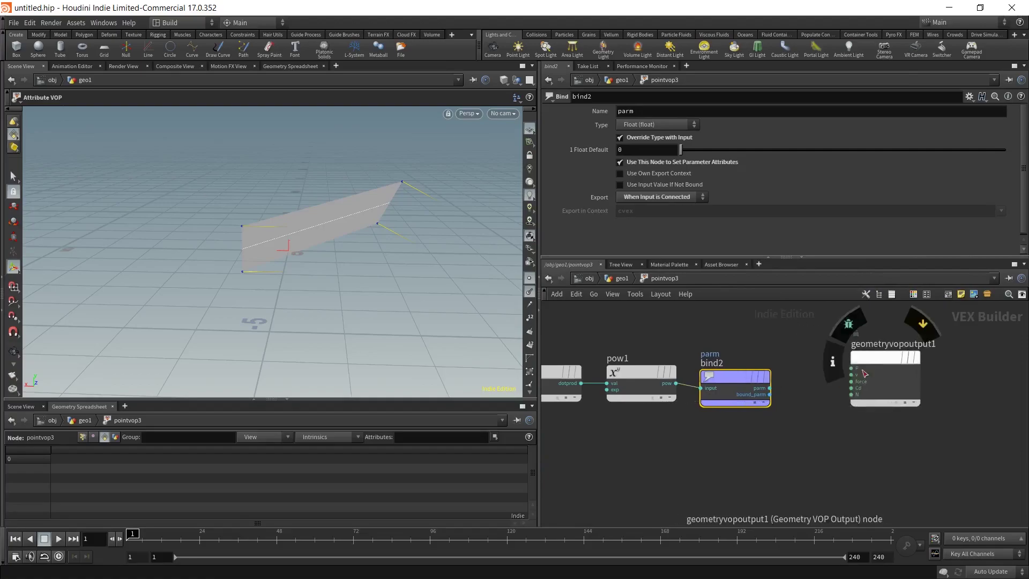
Set the Bind Export node's name to pscale and return to the geo1 network.
left_click_drag(729, 376, 741, 371)
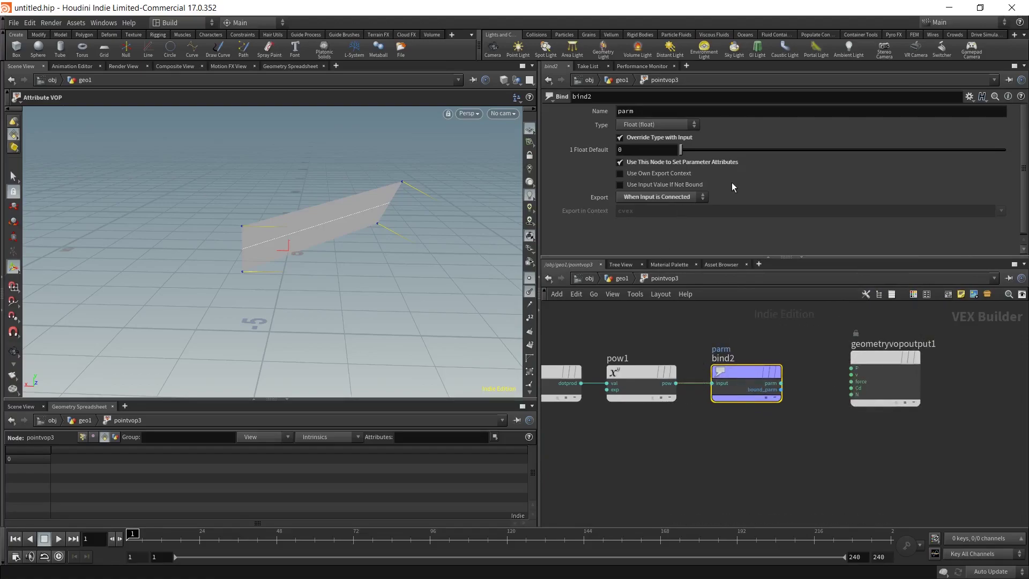
double_click(652, 108)
type("pscale")
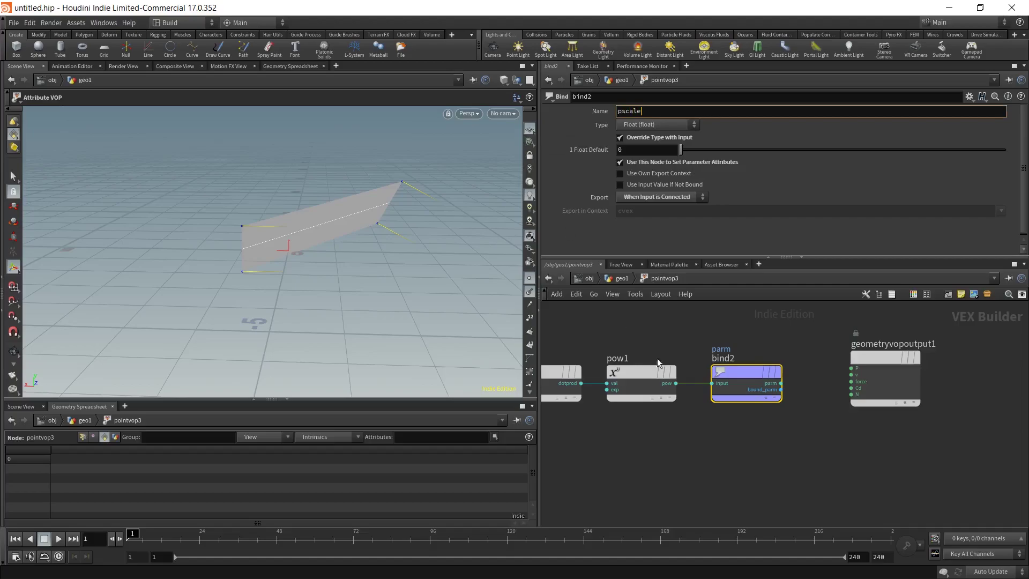
key("Return")
middle_click_drag(742, 440, 680, 395)
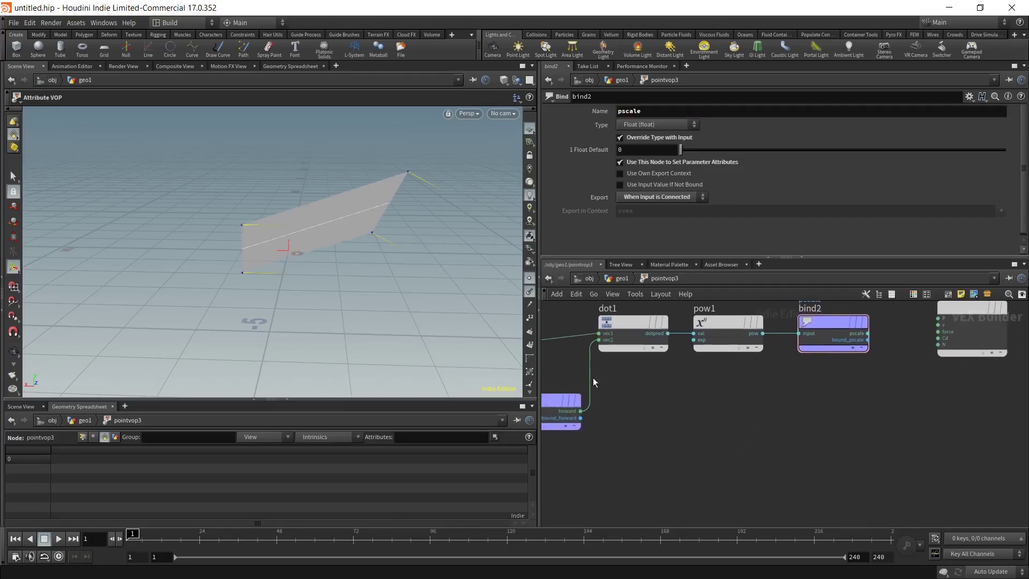
left_click(621, 278)
Duplicate the line2 and sweep1 nodes, wire the copies to the point VOP chain, and compare the two swept strips.
middle_click_drag(601, 451, 651, 455)
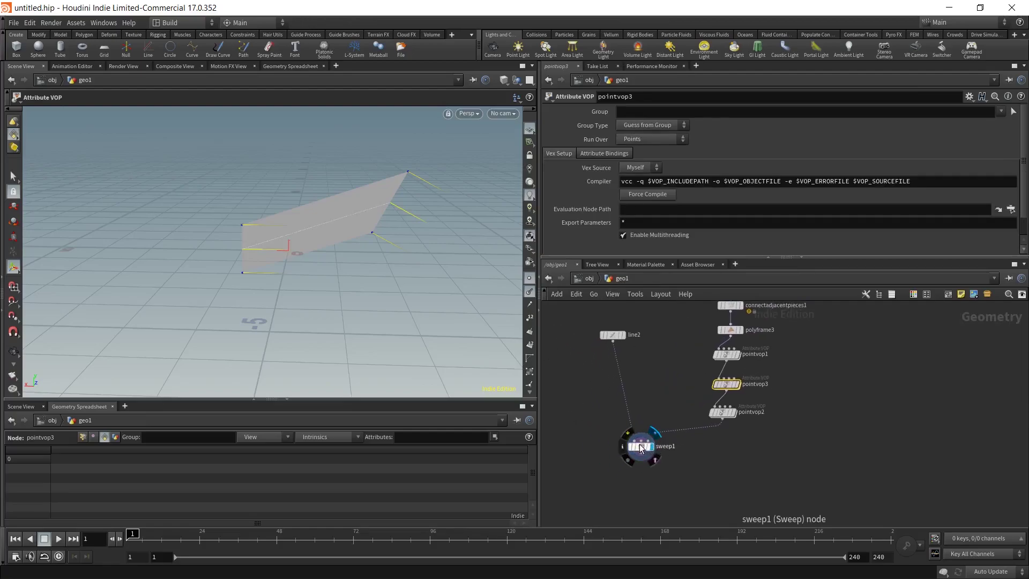
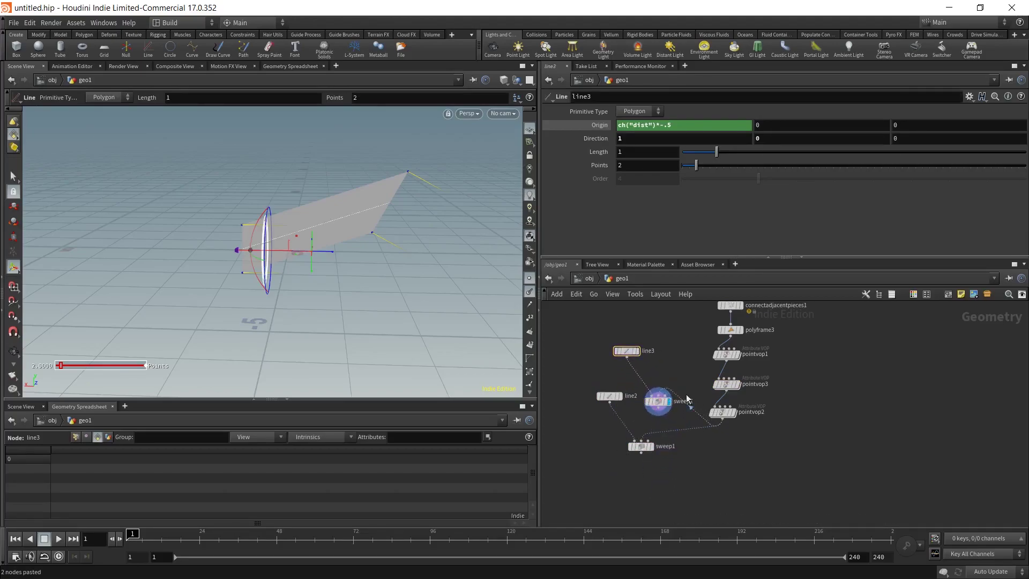
left_click_drag(376, 244, 348, 279, "alt")
left_click(650, 447)
Change the viewport shading mode and move edit1's selected point farther along negative X and lower in Y.
middle_click_drag(668, 355, 646, 413)
left_click(718, 428)
middle_click_drag(324, 217, 374, 282)
left_click(504, 81)
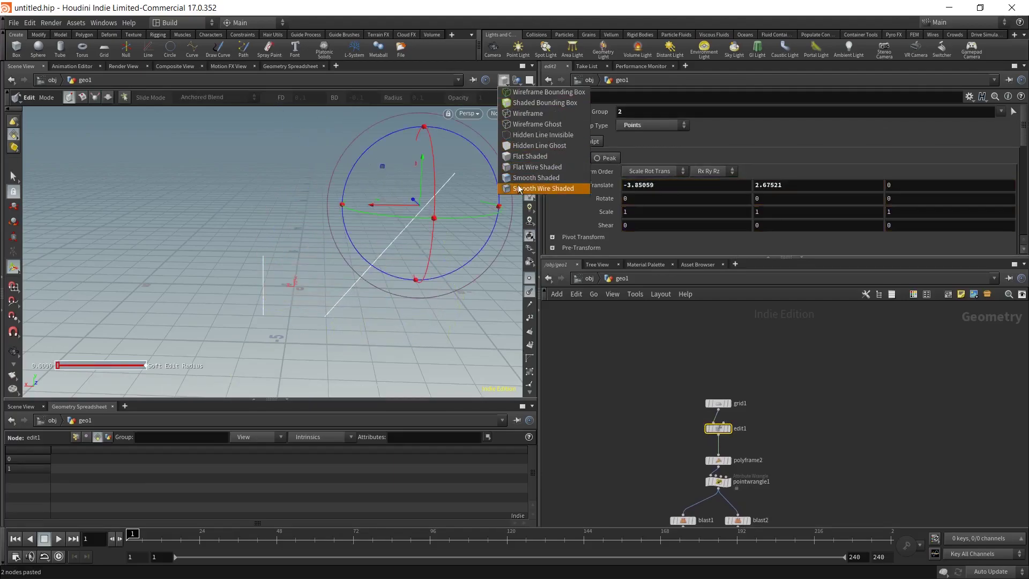
left_click(522, 162)
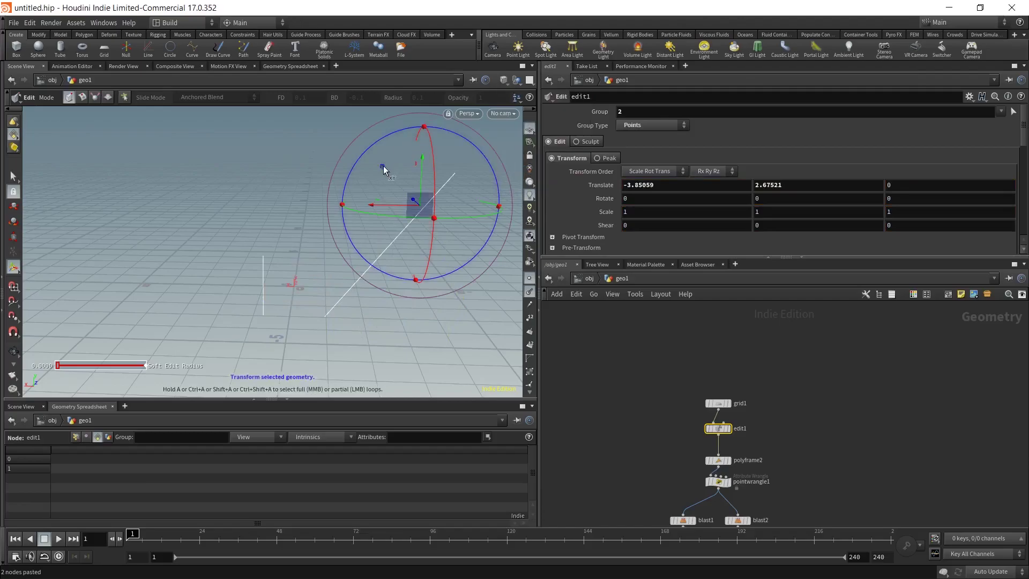
middle_click_drag(384, 165, 412, 224)
Set the search radius of connectadjacentpieces1 to 7.52 and display sweep2.
left_click_drag(750, 137, 950, 137)
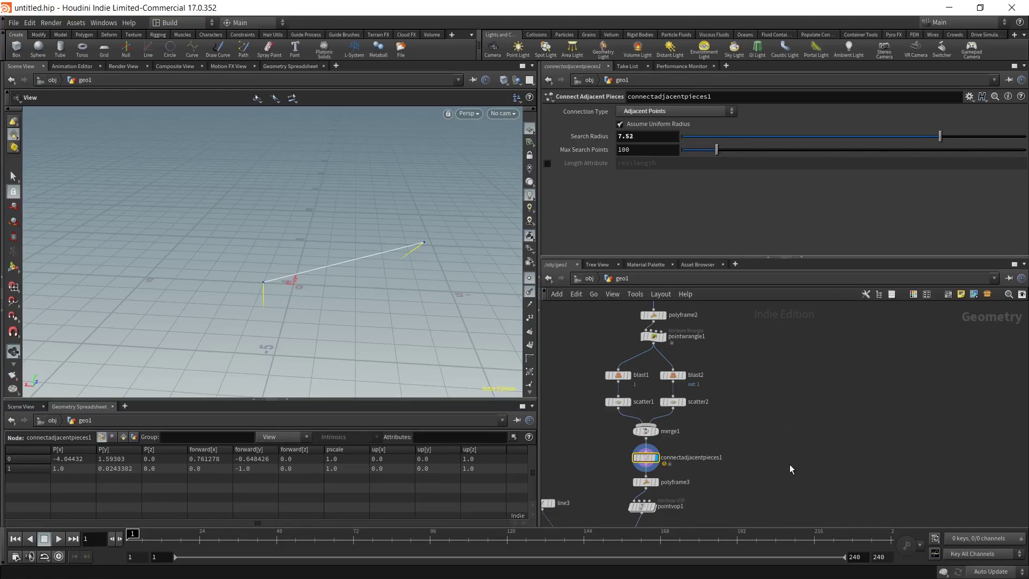
middle_click_drag(790, 469, 811, 371)
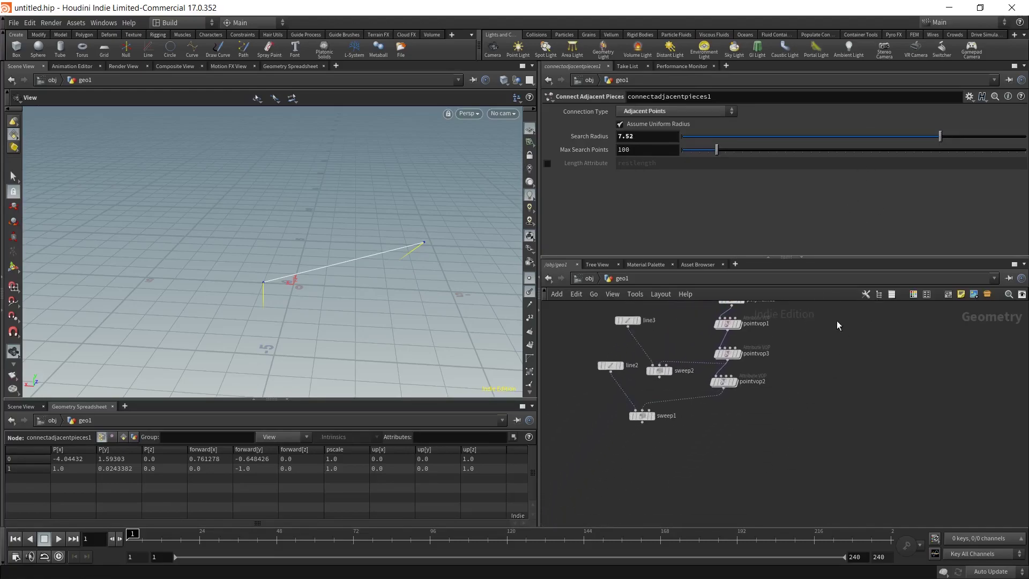
left_click(670, 371)
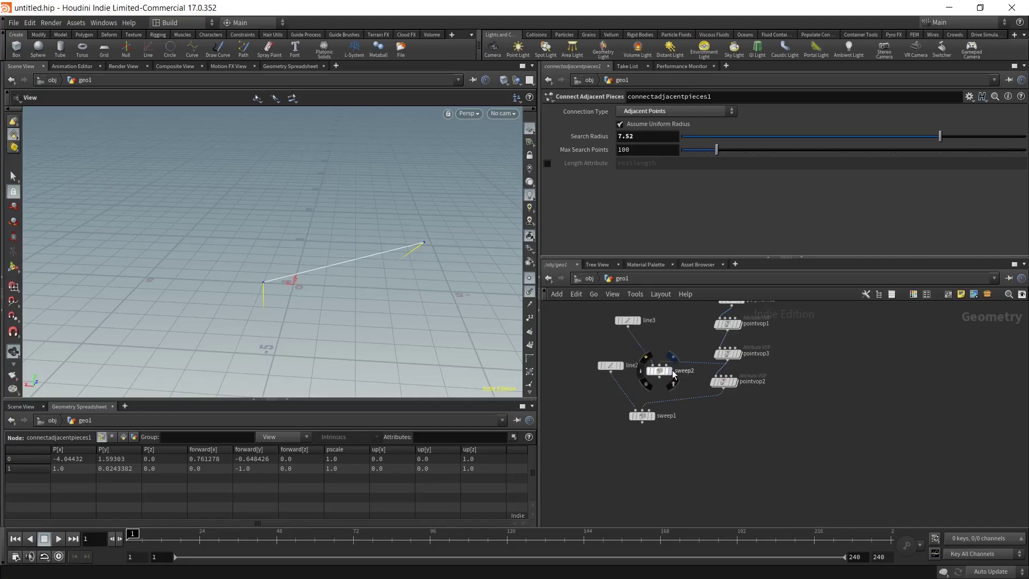
left_click_drag(402, 264, 416, 257)
Try placing pointvop3 after pointvop2 in the chain, with sweep2 fed by pointvop2.
left_click(728, 353)
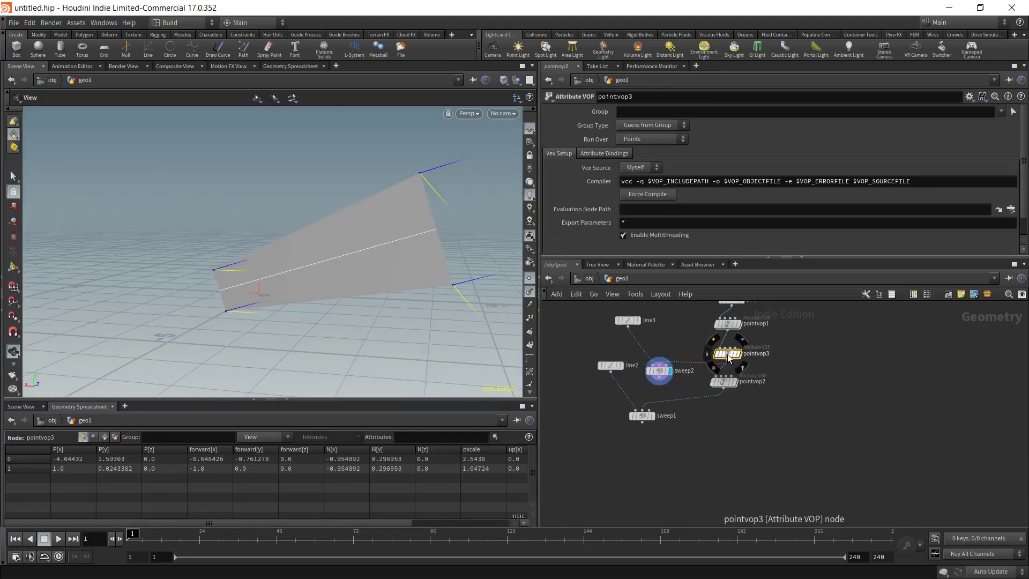
left_click_drag(727, 358, 730, 422)
left_click_drag(725, 384, 725, 366)
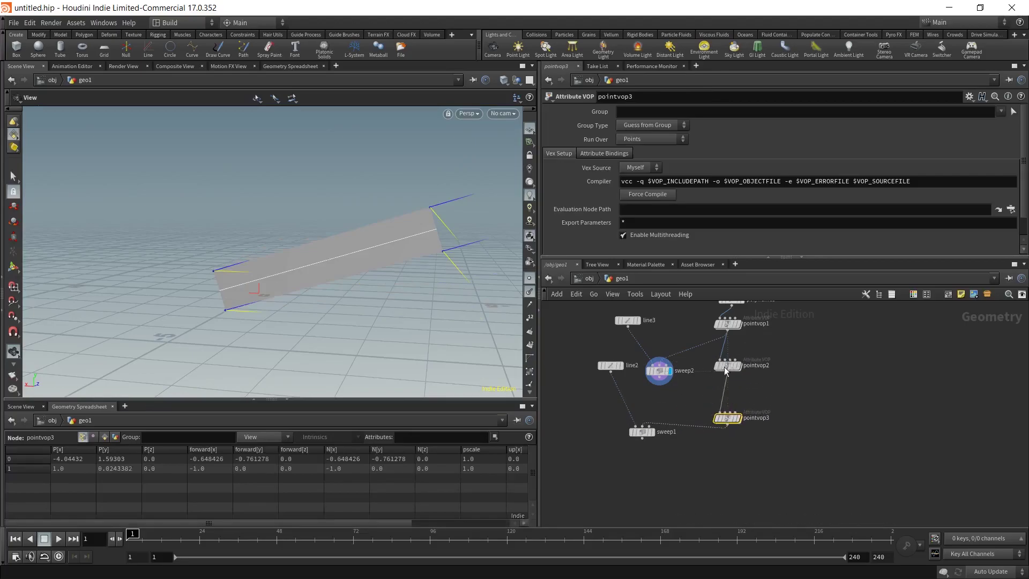
left_click(727, 369)
left_click(660, 368)
left_click_drag(376, 252, 357, 277)
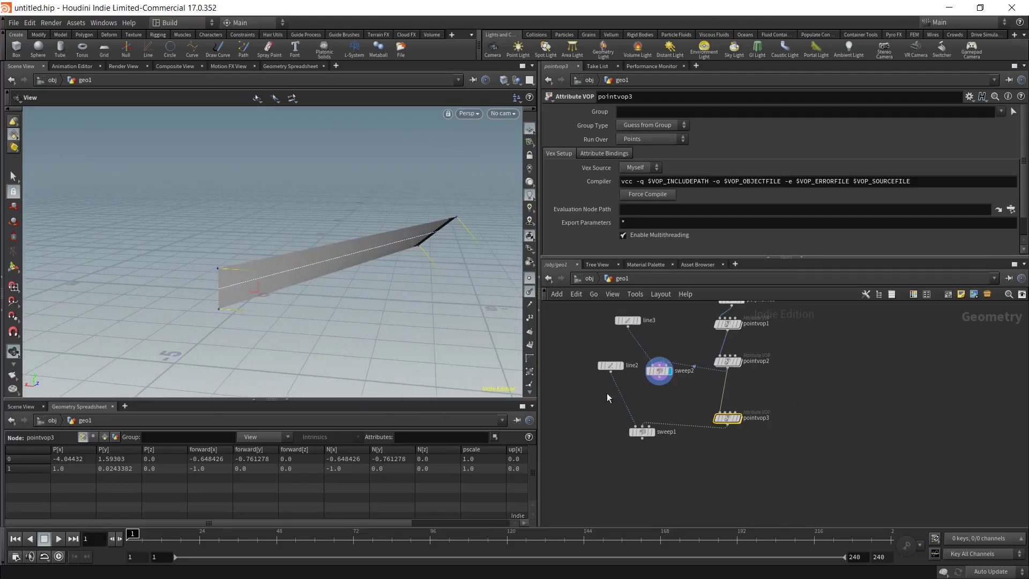
mouse_move(415, 301)
left_mouse_down()
mouse_move(402, 264)
mouse_move(409, 292)
left_mouse_up()
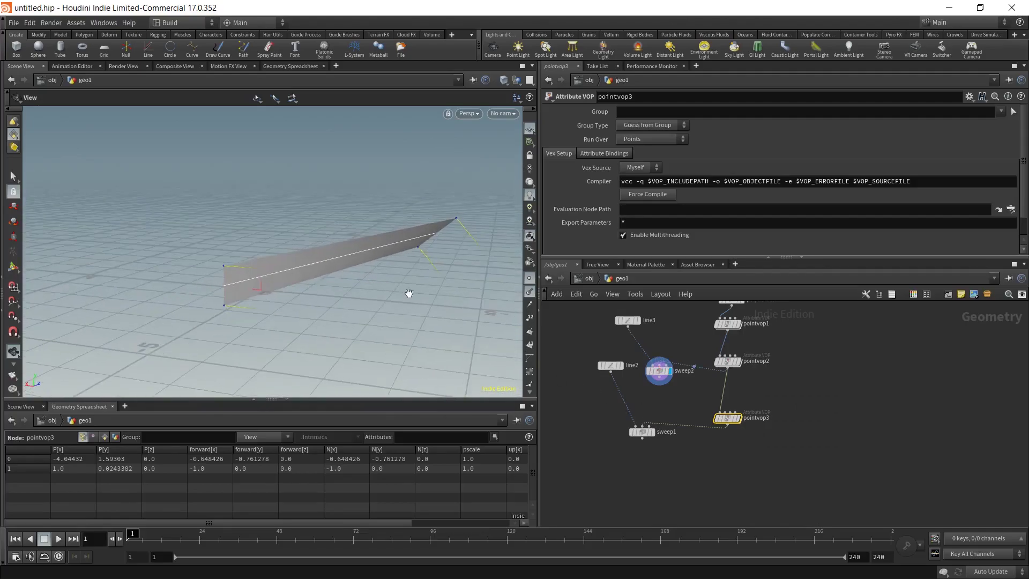
Display pointvop3 and sweep1 in turn and inspect the node network inside pointvop3.
left_click(737, 417)
left_click_drag(725, 419, 724, 401)
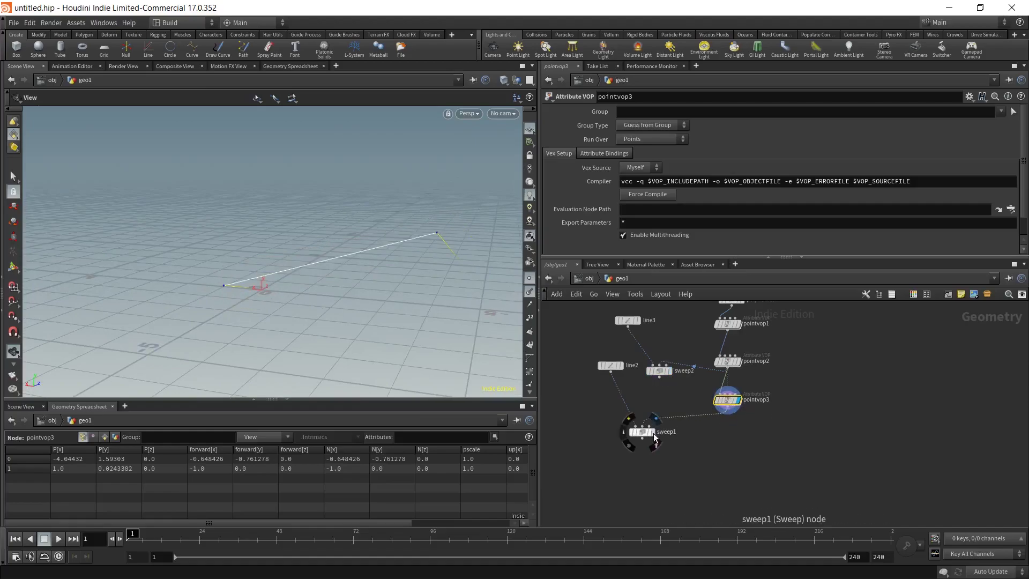
left_click(654, 431)
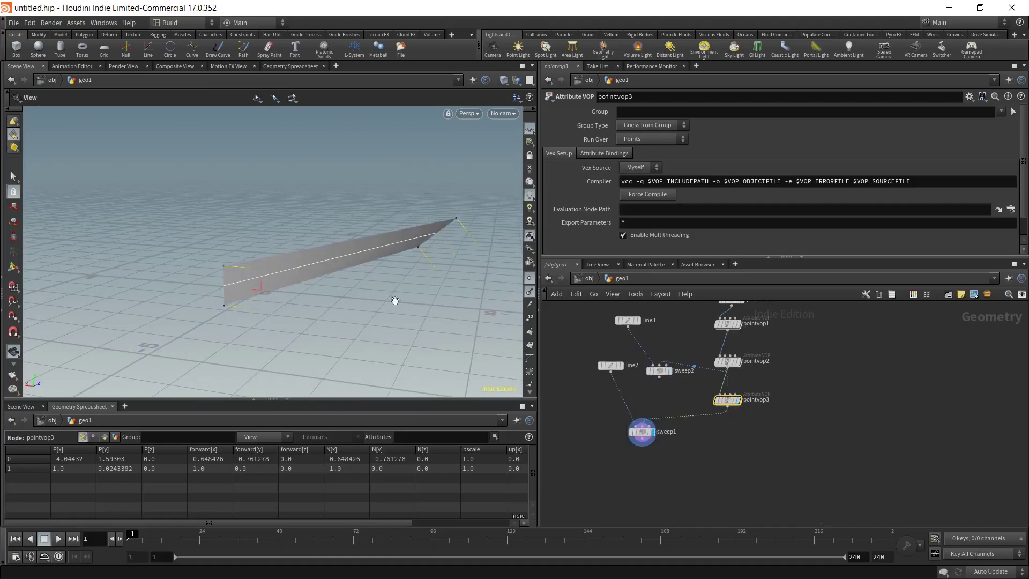
double_click(731, 401)
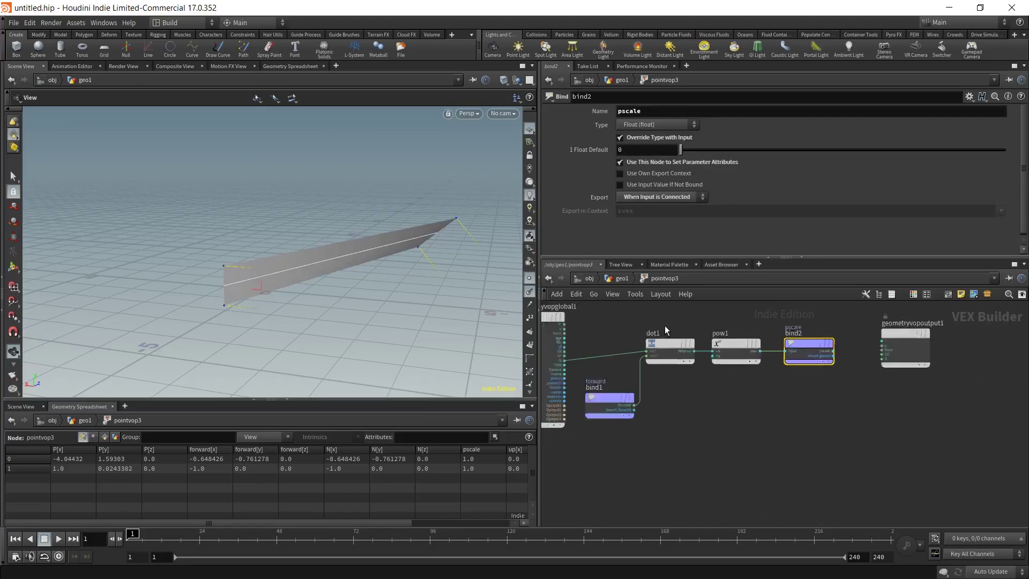
scroll(668, 362, "down", 5)
left_click(622, 278)
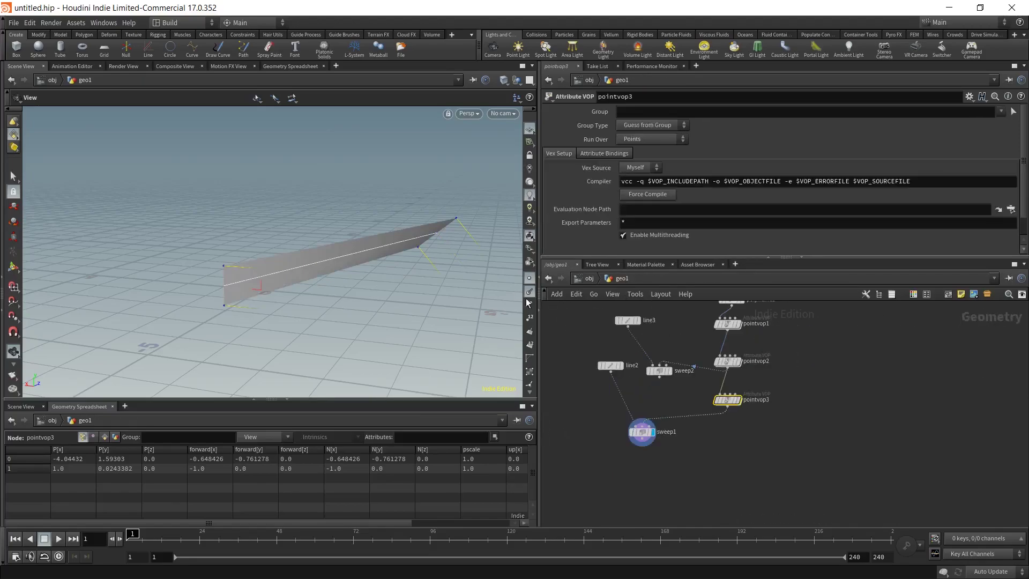
Move pointvop2 back below pointvop3 in the chain so that it feeds sweep1 again.
left_click_drag(729, 365, 725, 425)
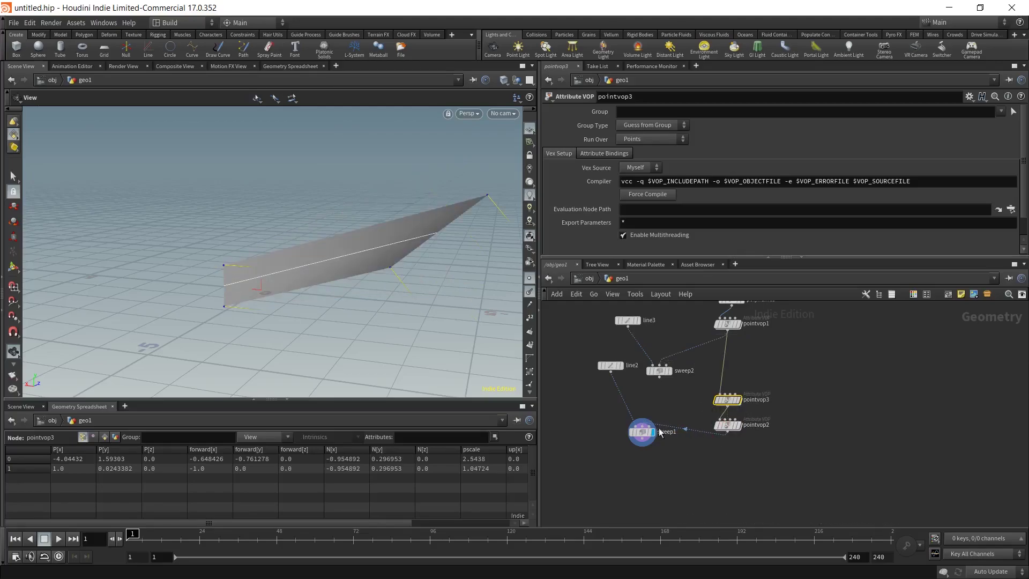
left_click_drag(642, 432, 633, 447)
left_click_drag(494, 349, 416, 279)
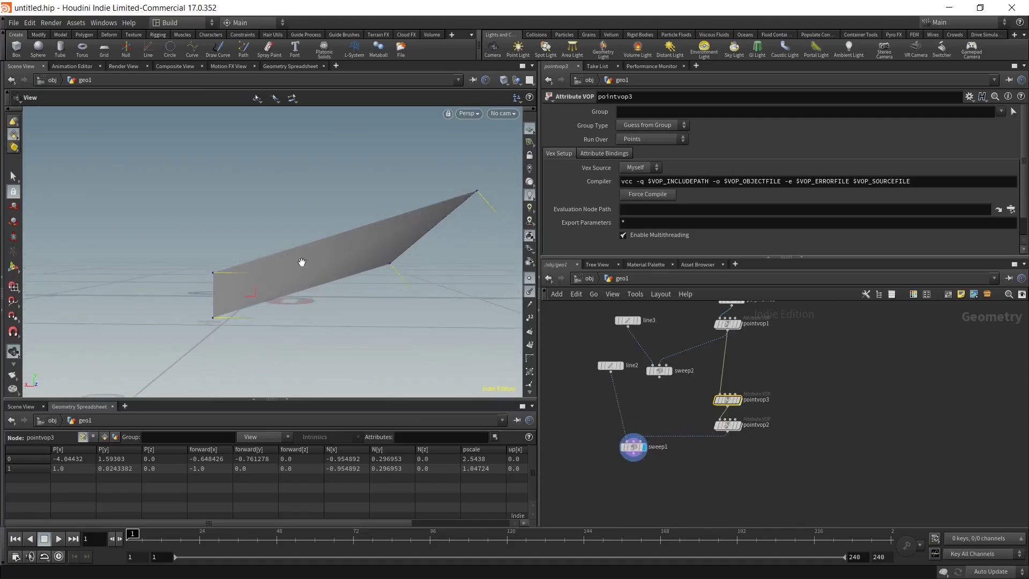
Duplicate the complete node network from grid1 down to sweep1 beside the original.
scroll(692, 413, "up", 2)
scroll(831, 416, "right", 2)
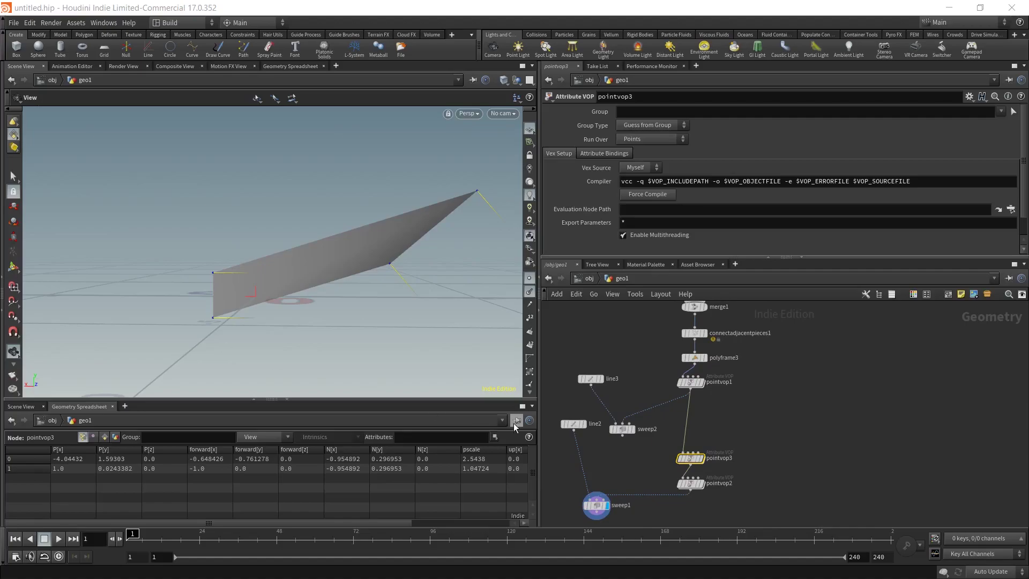
scroll(696, 343, "down", 5)
scroll(638, 407, "down", 1)
left_click_drag(591, 316, 719, 497)
key("ctrl+c")
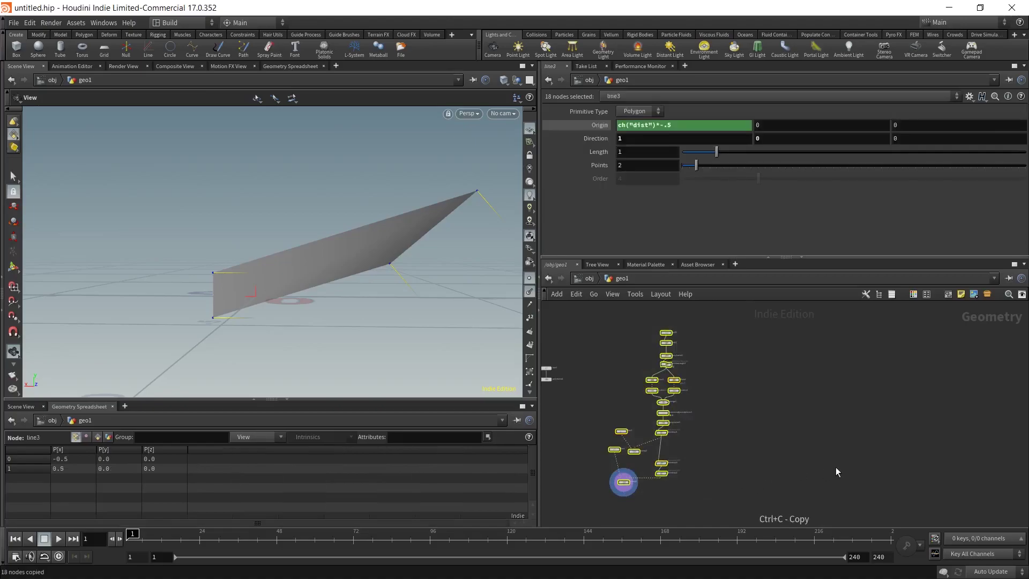
key("Delete")
key("ctrl+v")
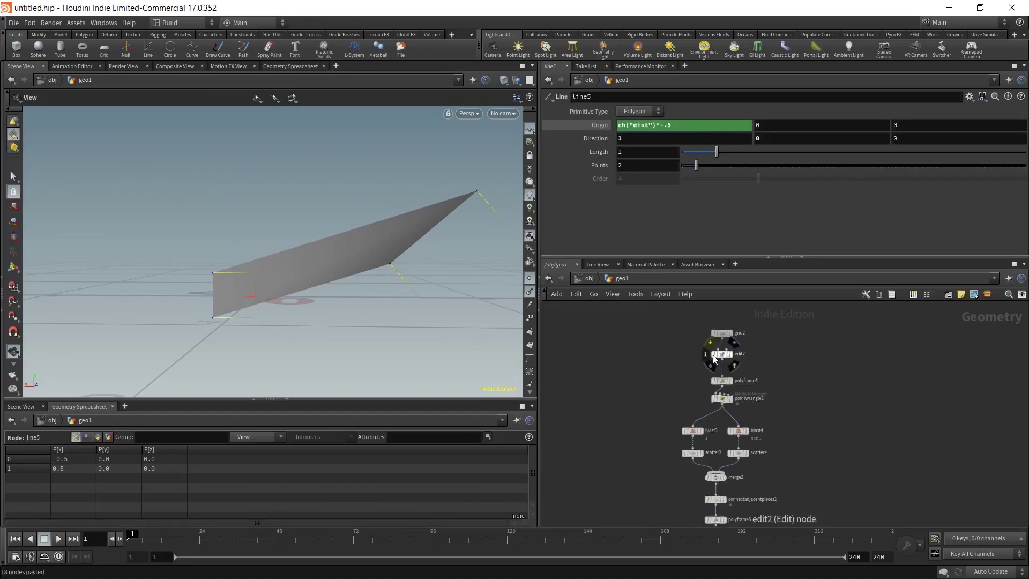
Display the copied grid2 node and set its Y size to 6.5.
left_click(732, 329)
left_click(719, 333)
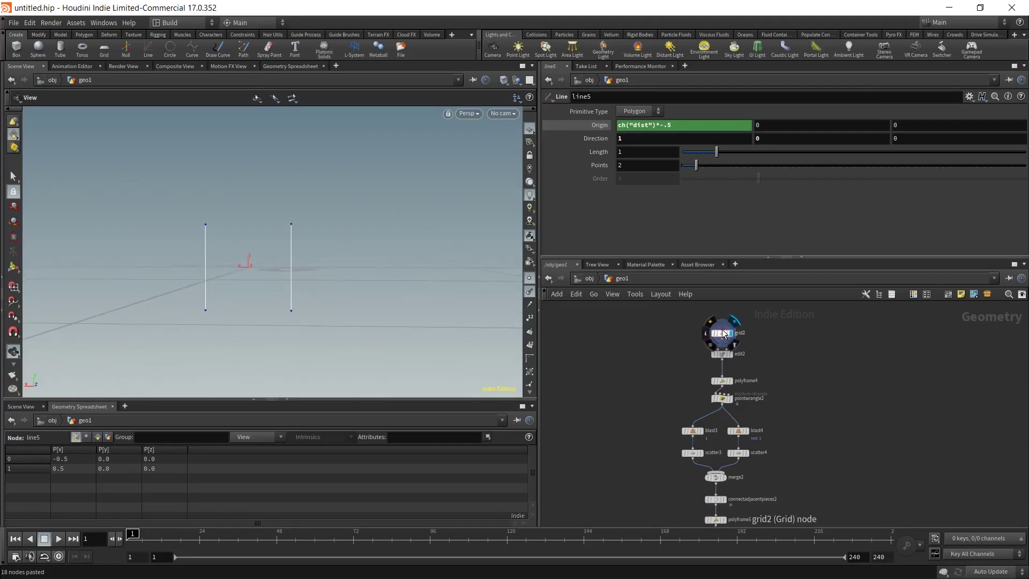
middle_click_drag(847, 154, 871, 153)
Link grid2's center Y to its height with the expression ch("sizey")/2 and frame the grid.
right_click(834, 150)
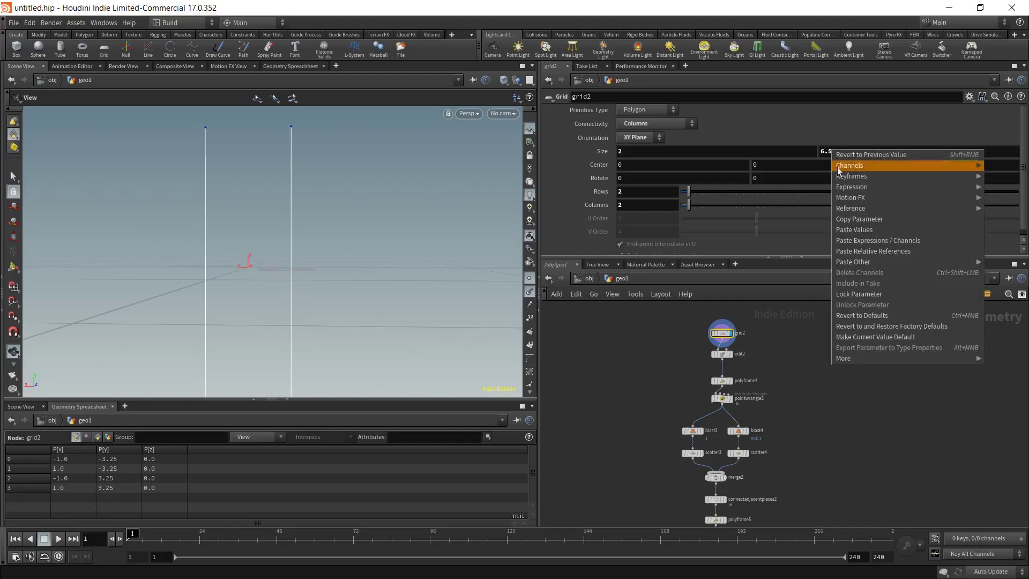
left_click(844, 221)
right_click(763, 164)
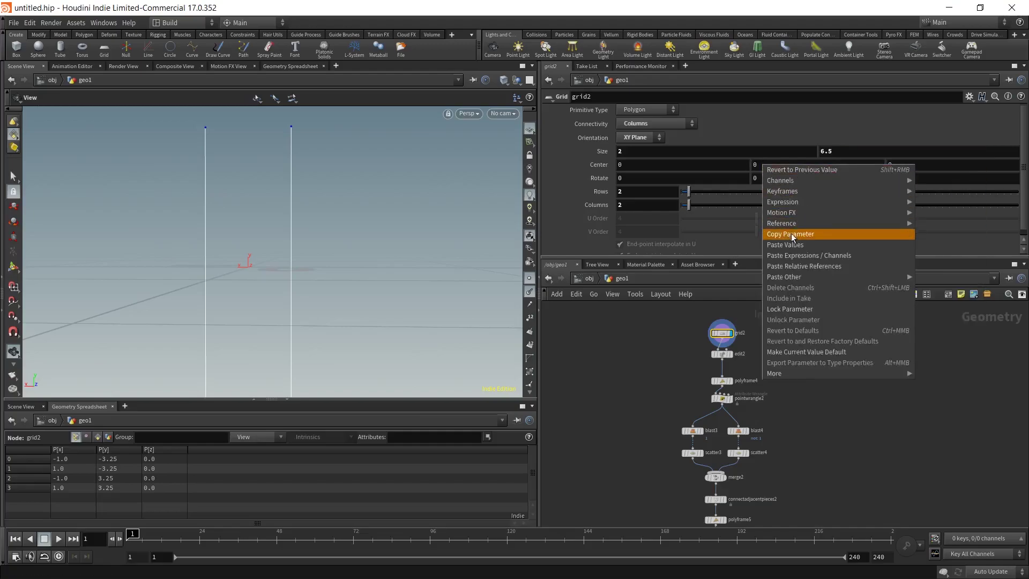
left_click(809, 266)
left_click(807, 168)
type("/2")
key("Return")
key("h")
Display edit2 and shift the four nodes from grid2 to pointwrangle2 upward to make room above the blasts.
middle_click_drag(829, 415, 830, 441)
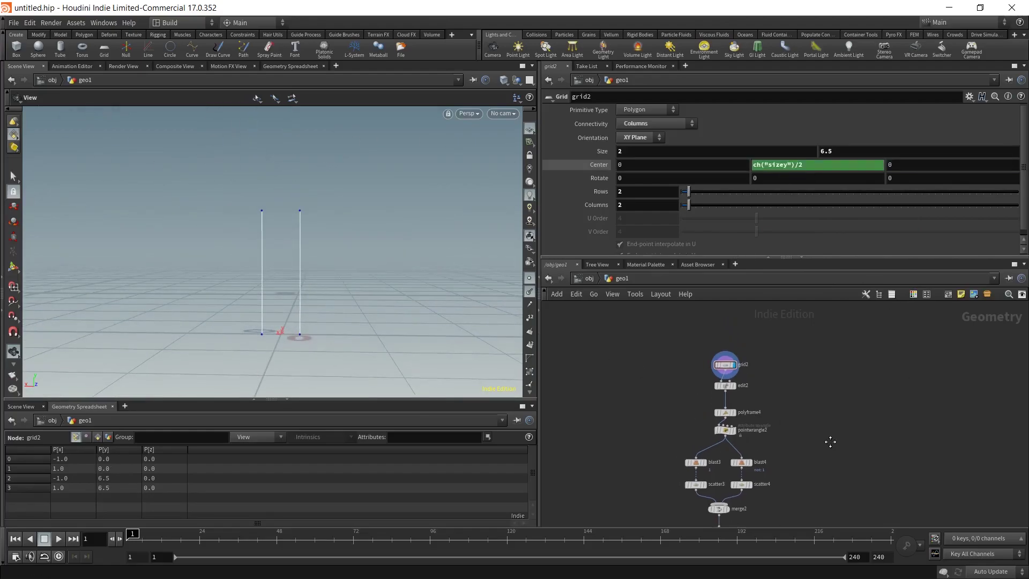
left_click(734, 386)
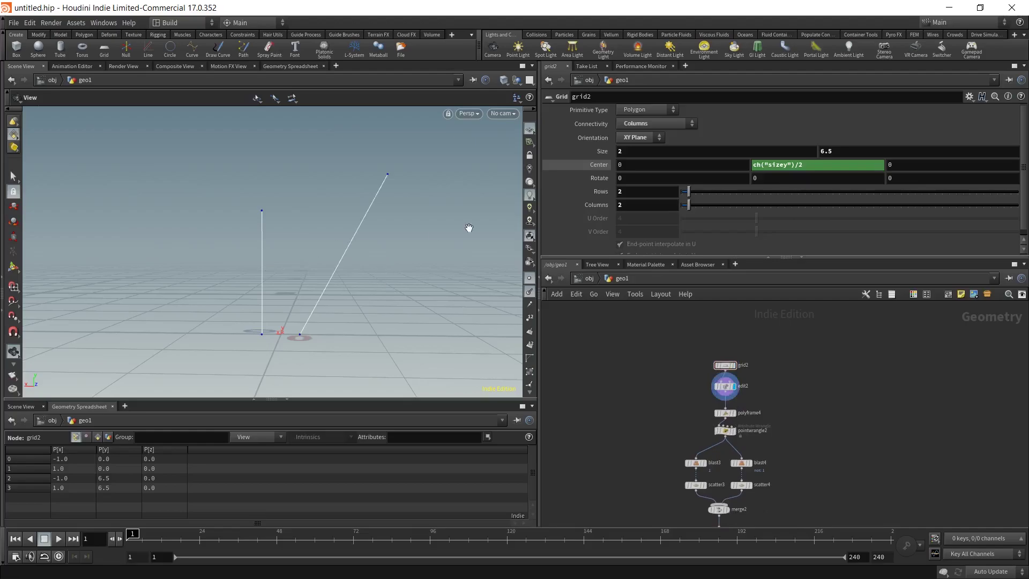
left_click_drag(748, 353, 728, 432)
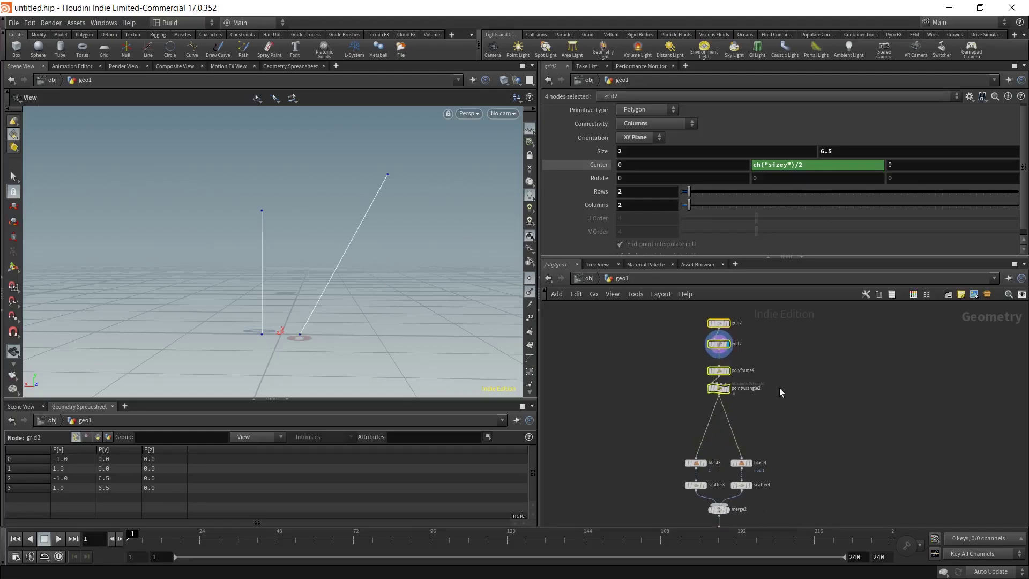
Add a Resample node beside the chain and connect pointwrangle2's output to its input.
key("Tab")
type("resample")
key("Return")
left_click(804, 429)
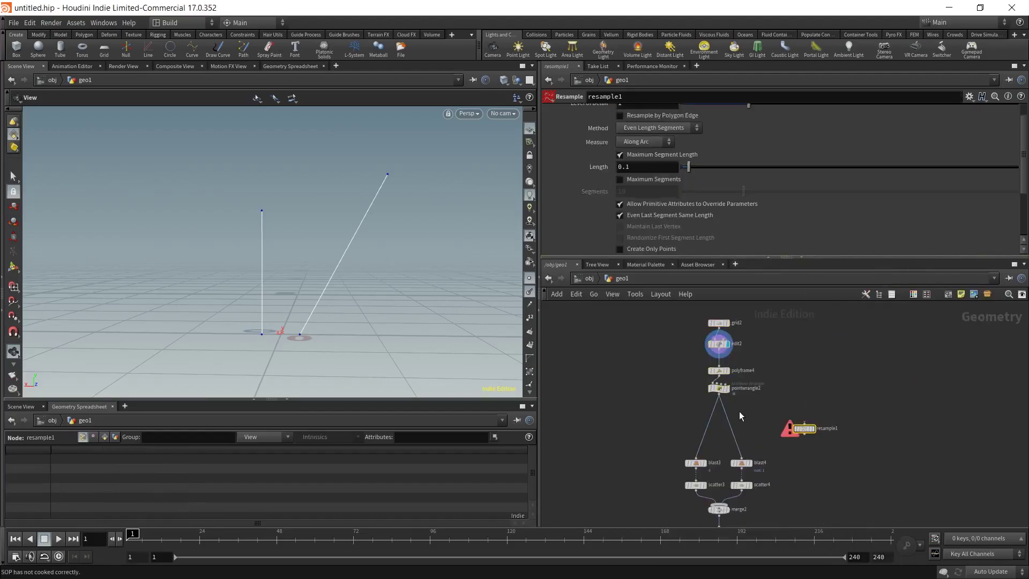
left_click_drag(722, 395, 804, 424)
Disable the Resample node's maximum segment length, limit it to 7 segments instead, and display the node.
scroll(659, 134, "up", 1)
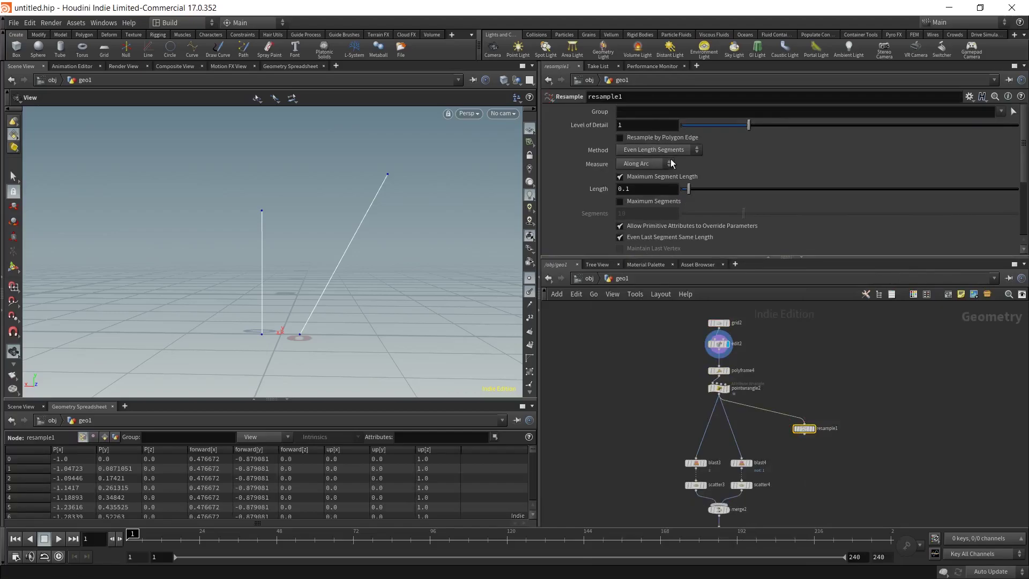
left_click(621, 177)
left_click(620, 201)
left_click_drag(744, 213, 723, 213)
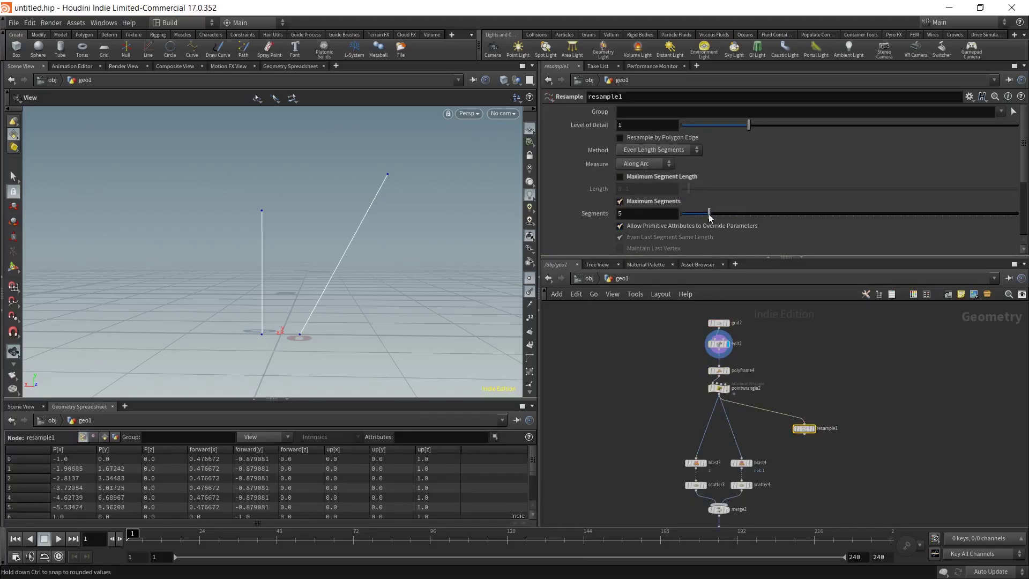
left_click(813, 429)
Create an Add node fed by resample1's output, place it below that node and display it.
middle_click_drag(810, 433, 777, 367)
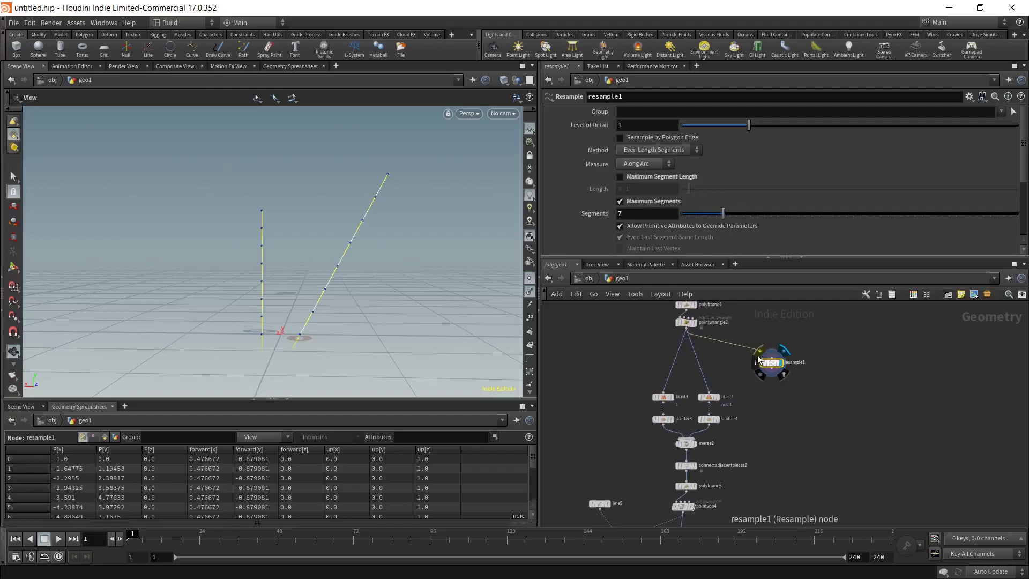
left_click(778, 368)
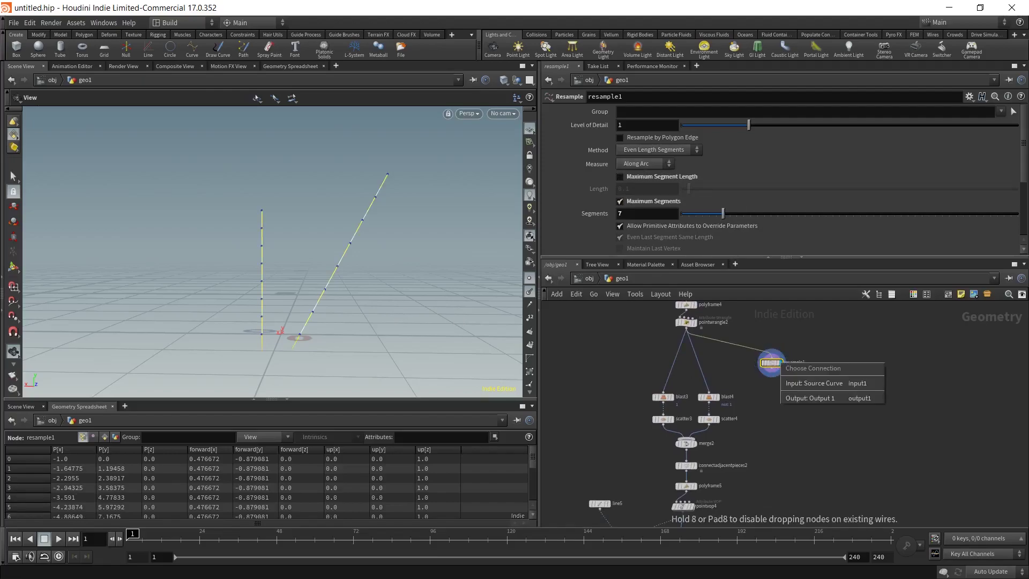
middle_click_drag(805, 402, 779, 403)
key("Tab")
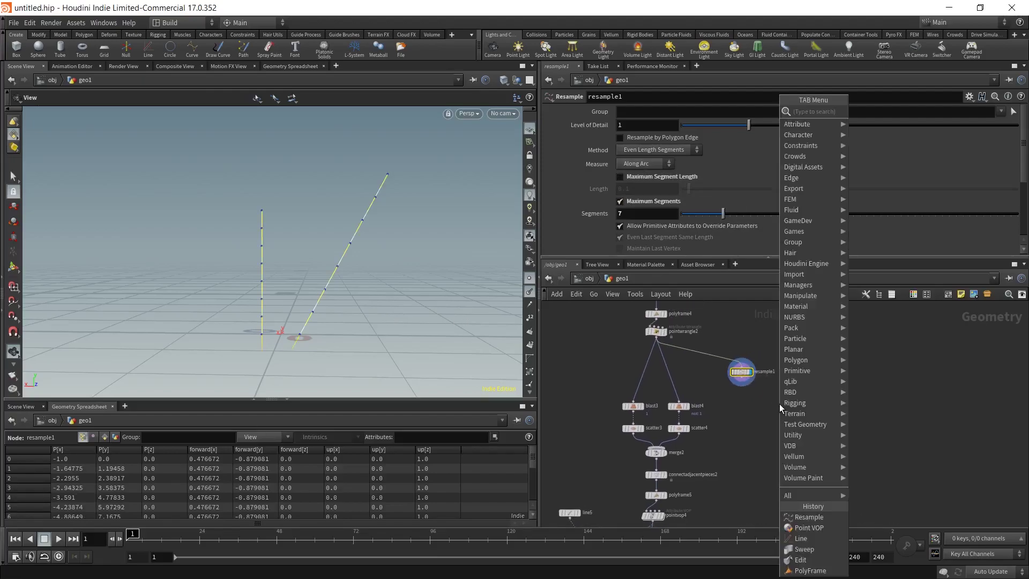
type("add")
key("Return")
scroll(763, 430, "up", 3)
left_click(735, 390)
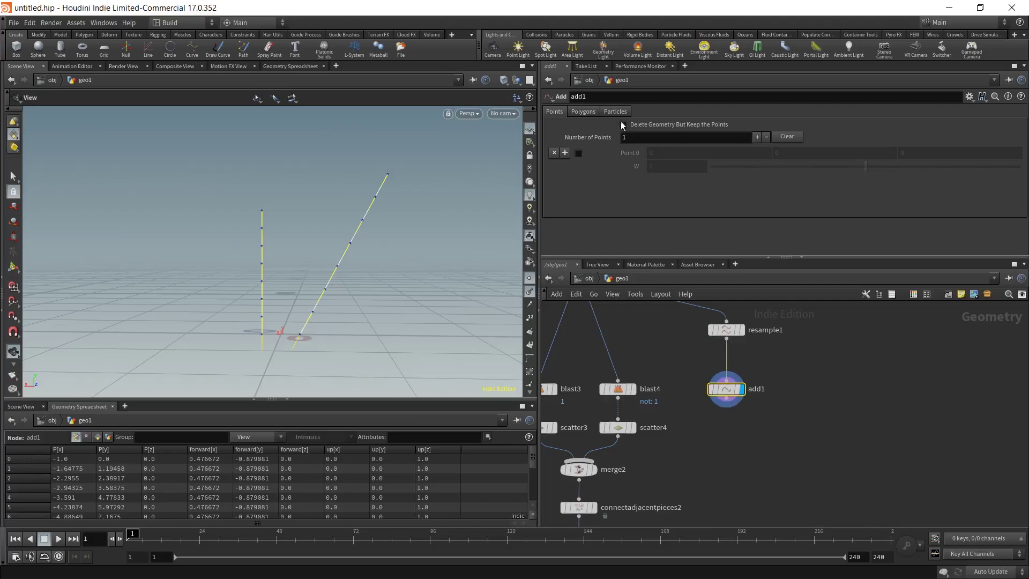
Set the Add node to build polygons by group, using the Skip every Nth point mode.
left_click(583, 111)
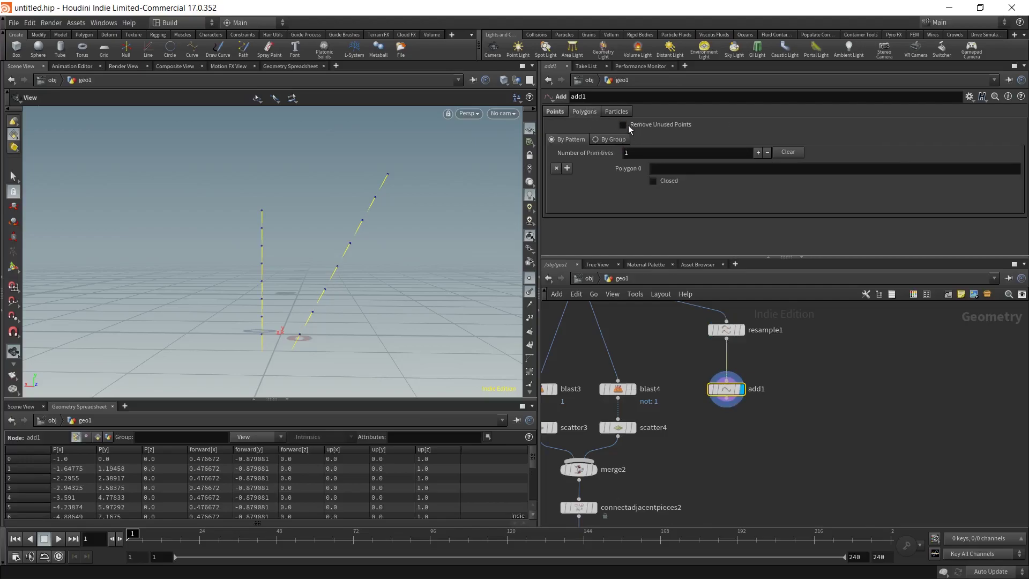
left_click(615, 139)
left_click(662, 169)
left_click(667, 195)
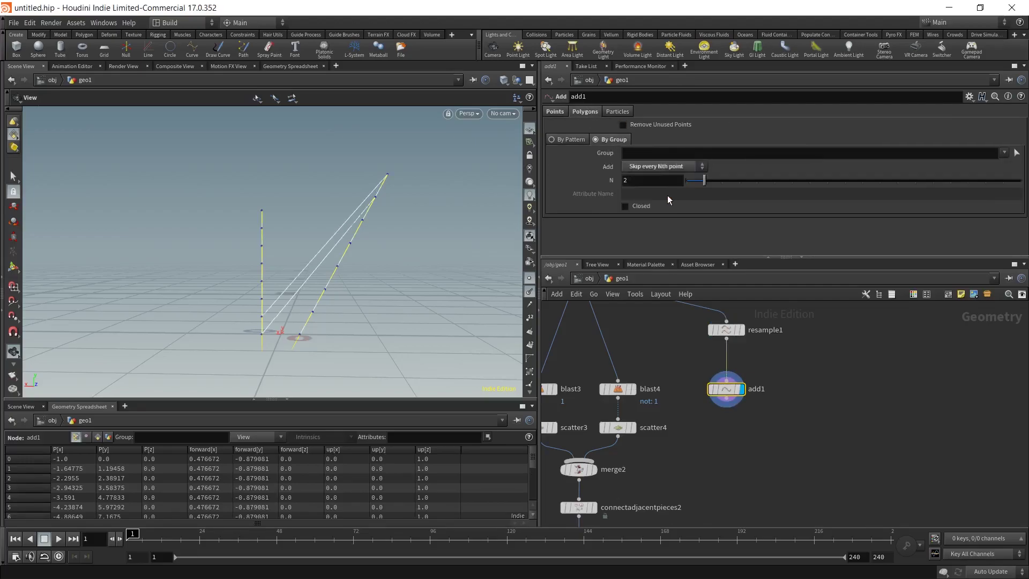
Set the Add node's N to the expression npoints("../resample1")/2 +1 so the polygons bridge the two side curves.
left_click(646, 179)
type("npoints")
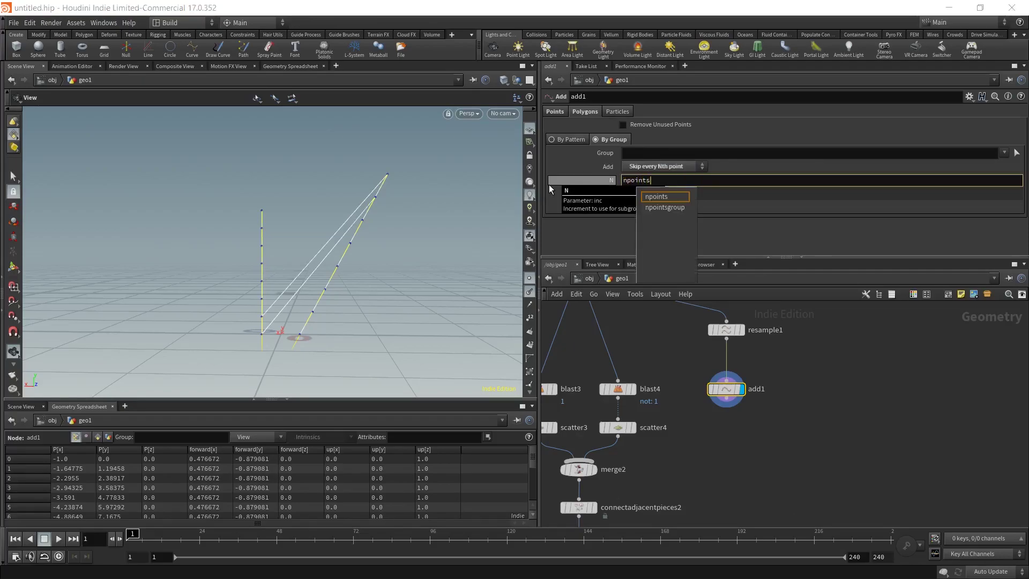
type("(")
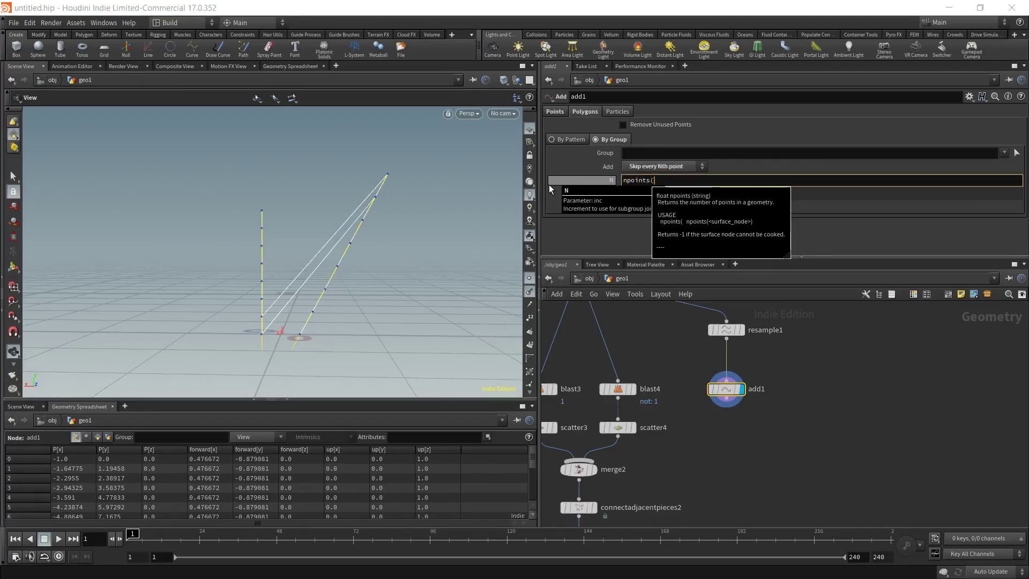
type("\"../")
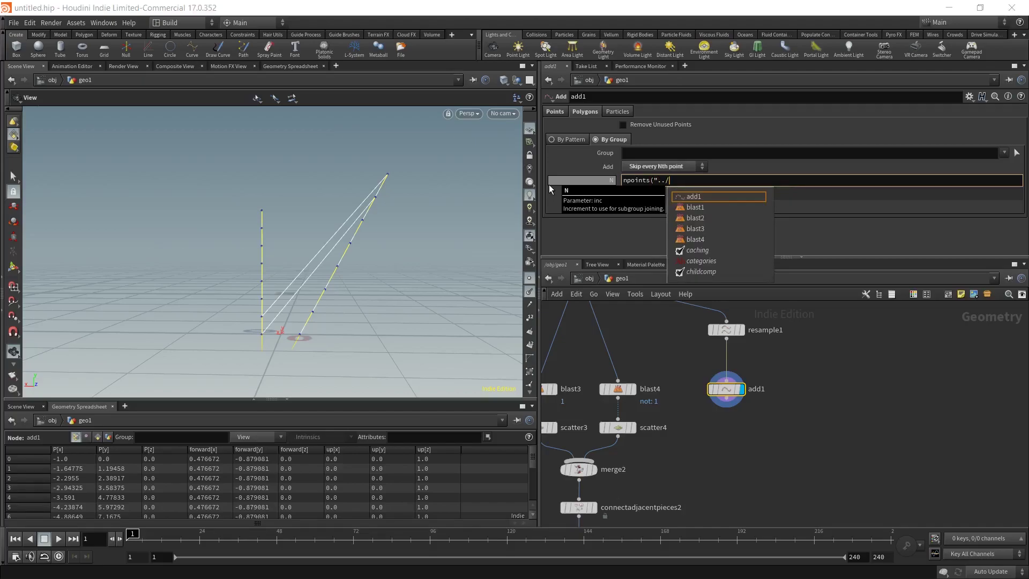
type("resa")
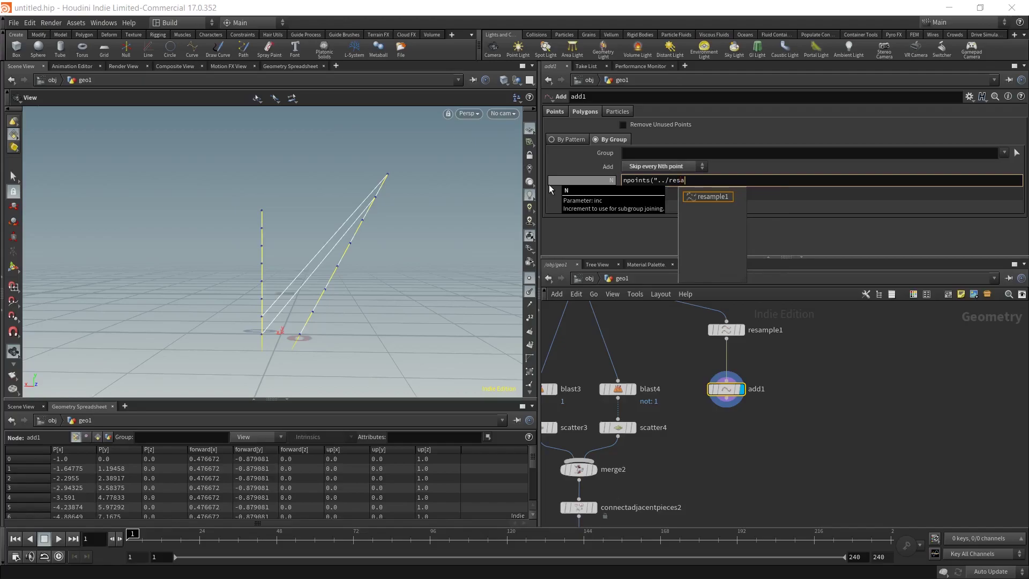
key("Return")
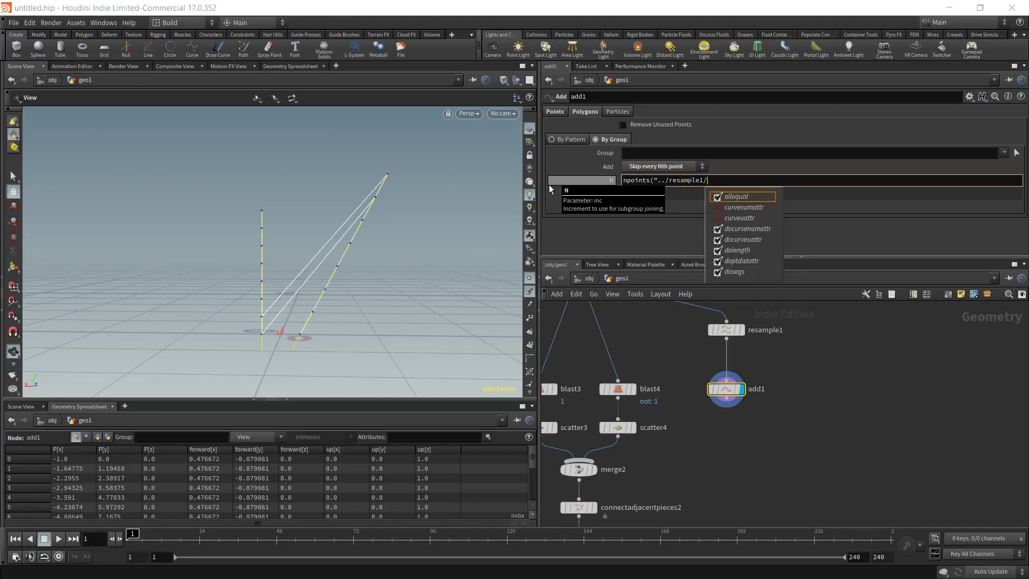
type("\")")
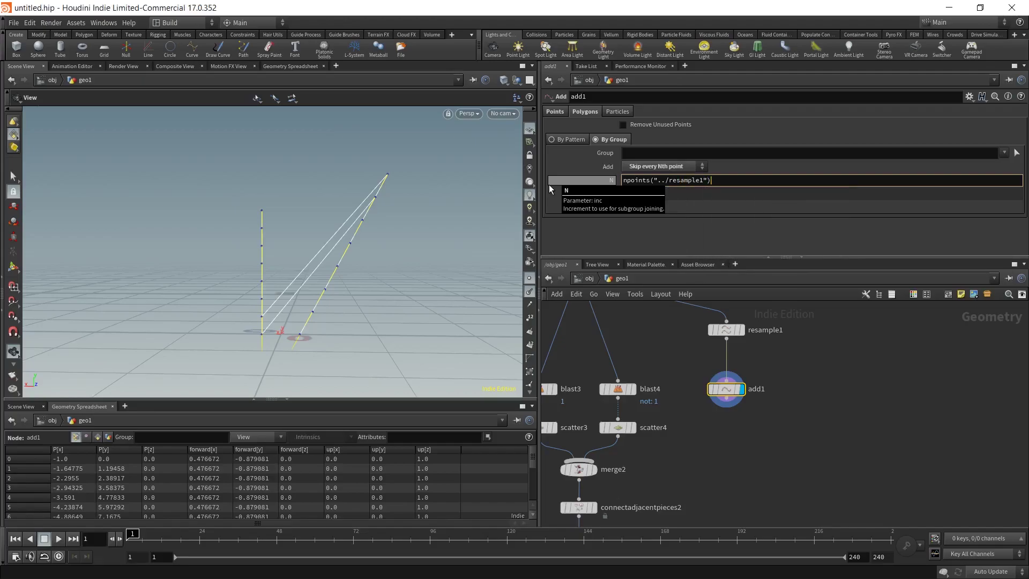
key("Return")
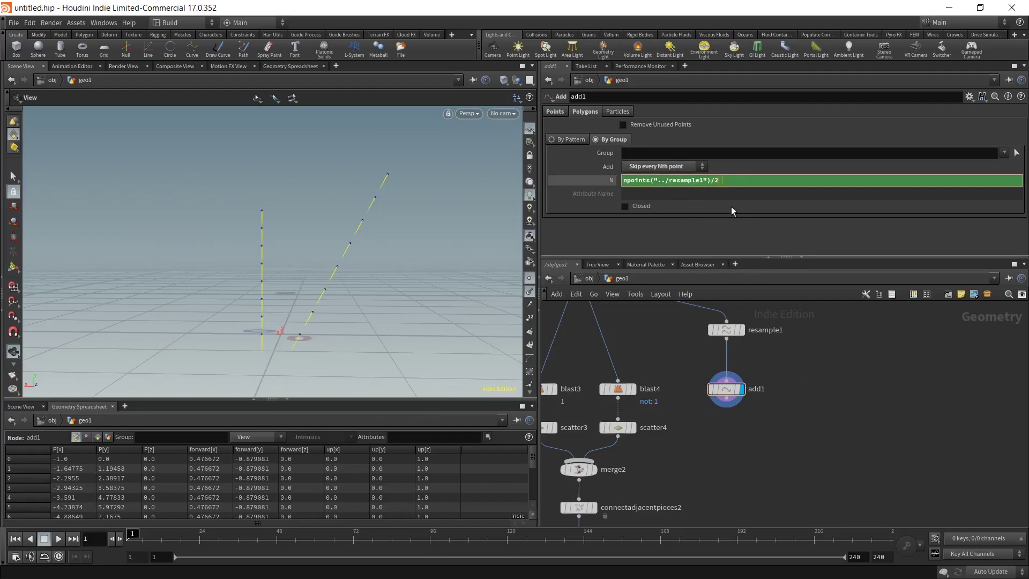
type("/2 +1")
key("Return")
left_click_drag(369, 236, 432, 227)
Change the N expression's offset so it reads npoints("../resample1")/2 -1.
left_click(787, 178)
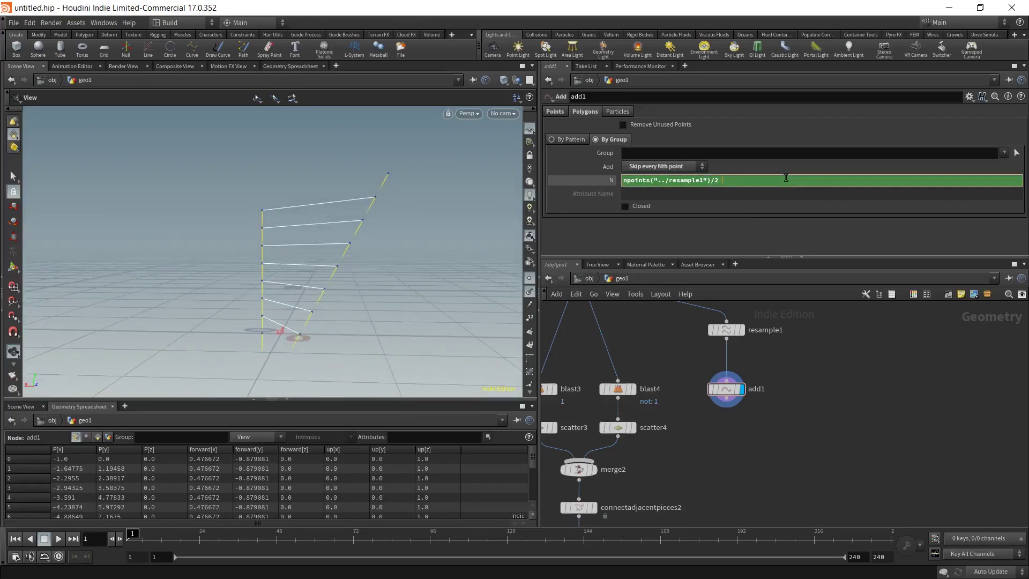
key("Return")
left_click_drag(461, 268, 367, 214)
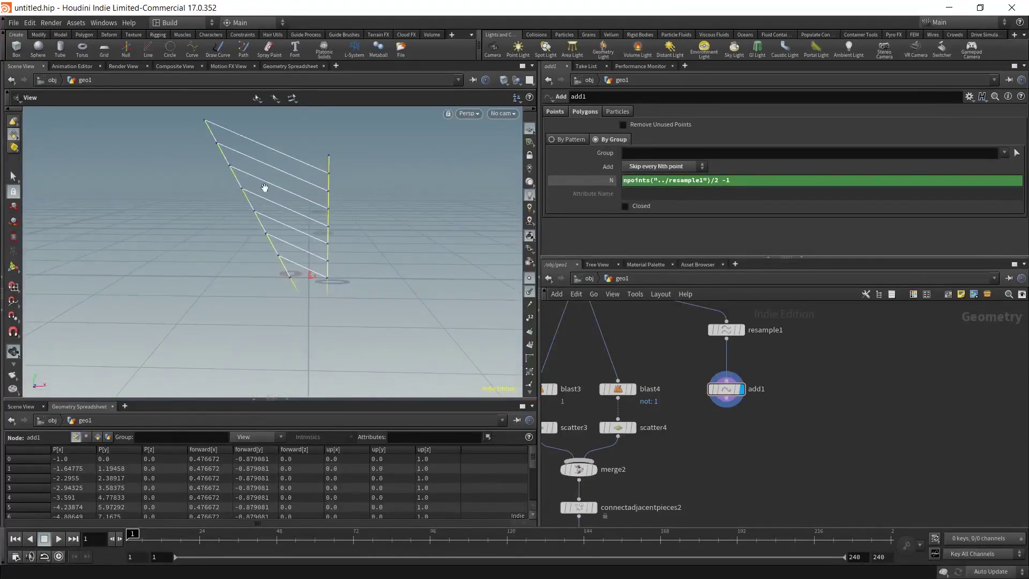
Create a Carve node and insert it on the wire between pointwrangle2 and resample1.
middle_click_drag(664, 438, 733, 391)
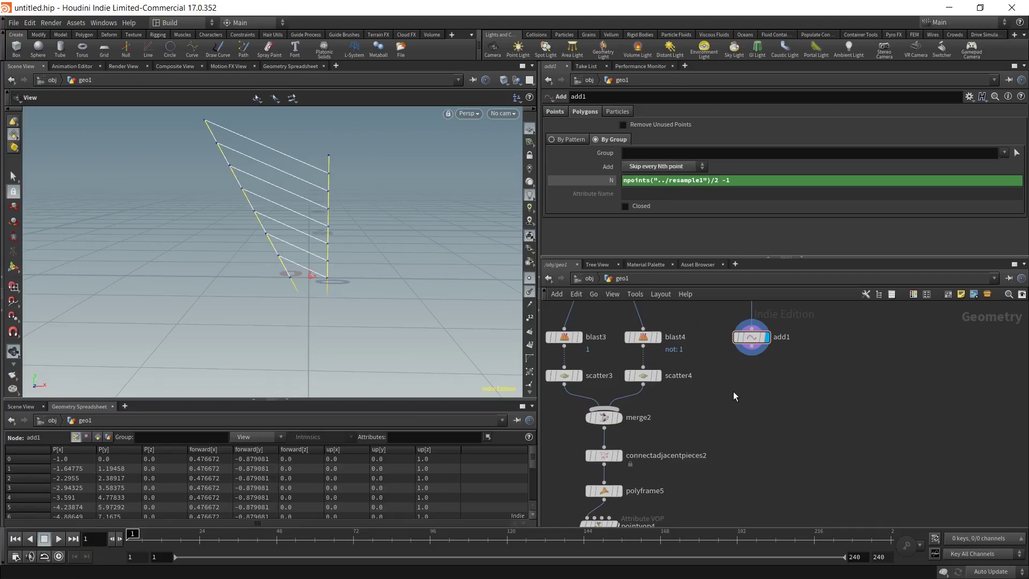
middle_click_drag(773, 382, 751, 448)
key("Tab")
type("car")
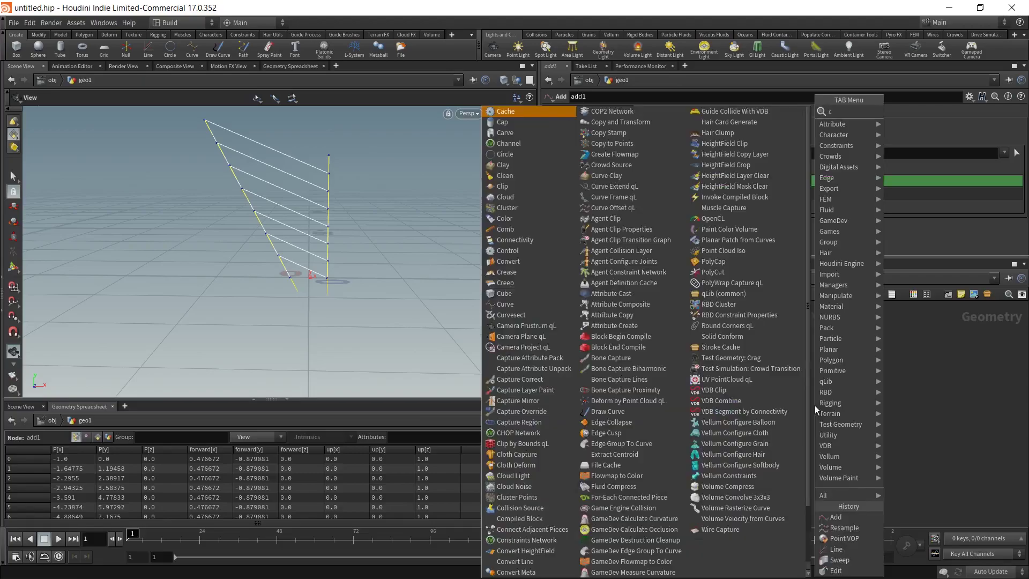
left_click(904, 112)
left_click(701, 317)
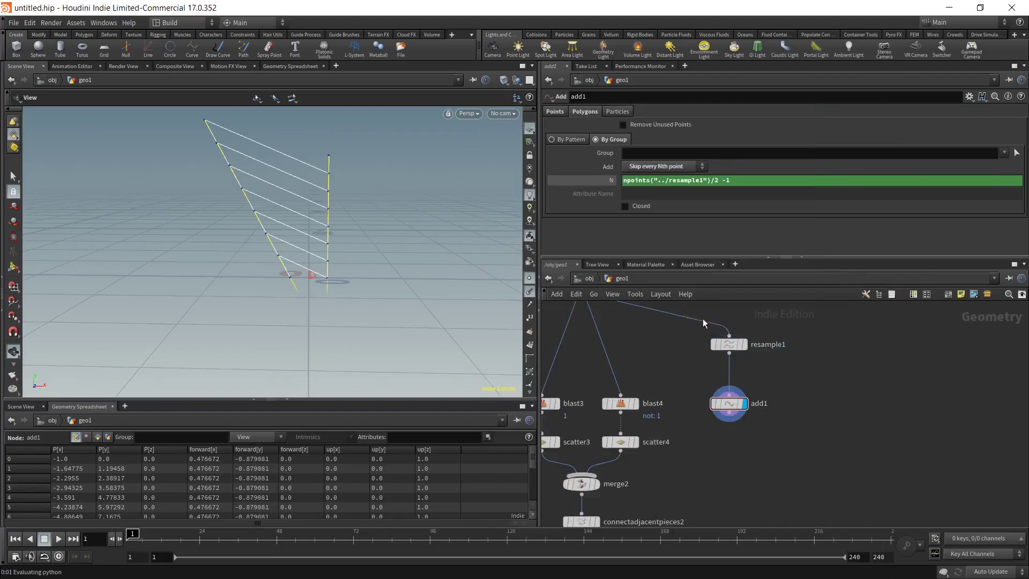
left_click_drag(703, 319, 723, 343)
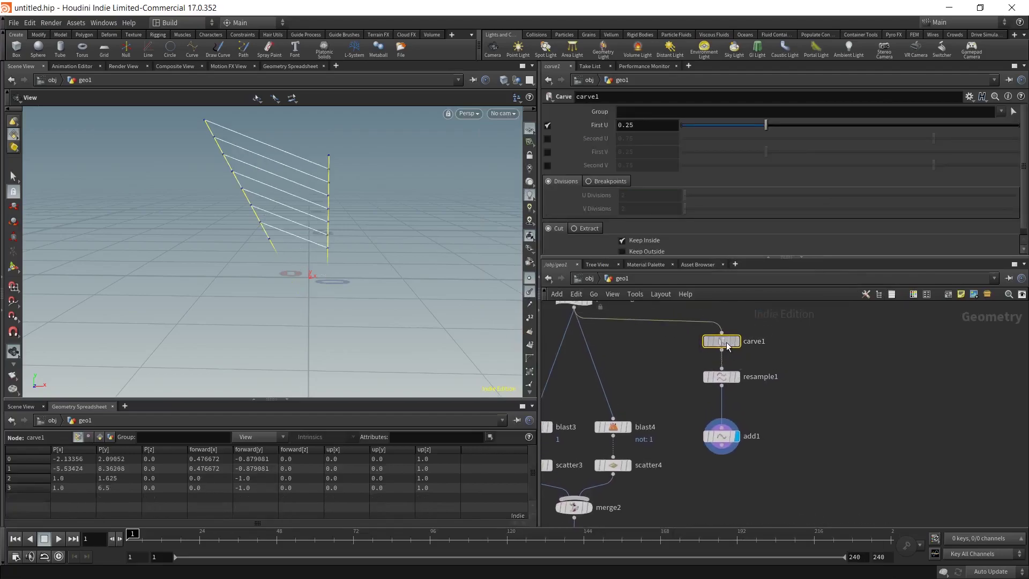
Enable the Carve node's Second U and trim the curves with First U 0.041 and Second U 0.954.
left_click(547, 139)
left_click_drag(765, 125, 696, 125)
left_click_drag(934, 138, 1001, 138)
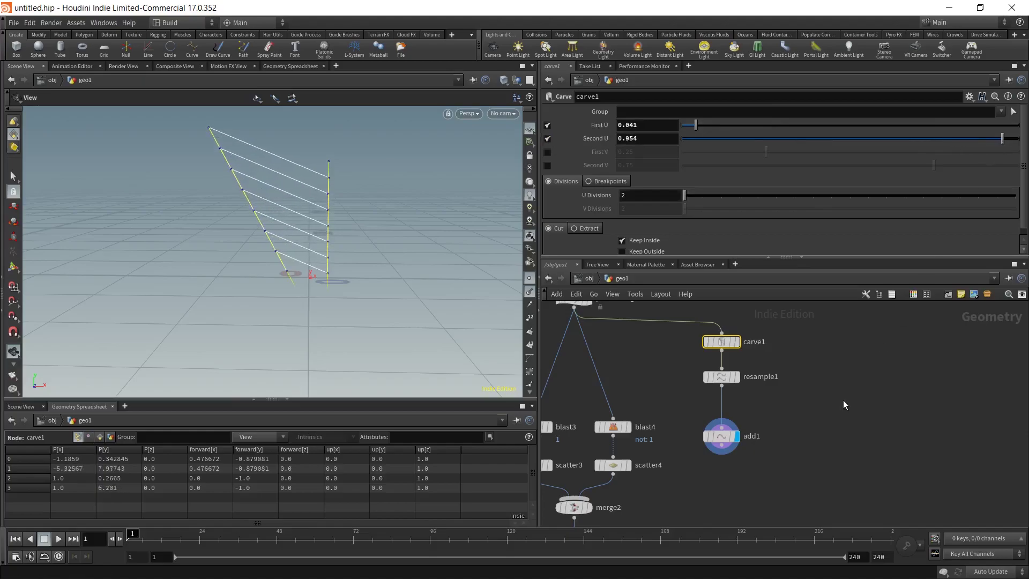
Connect add1's output to polyframe5 in place of the connectadjacentpieces2 input, and display sweep3.
middle_click_drag(846, 400, 864, 331)
scroll(832, 363, "down", 3)
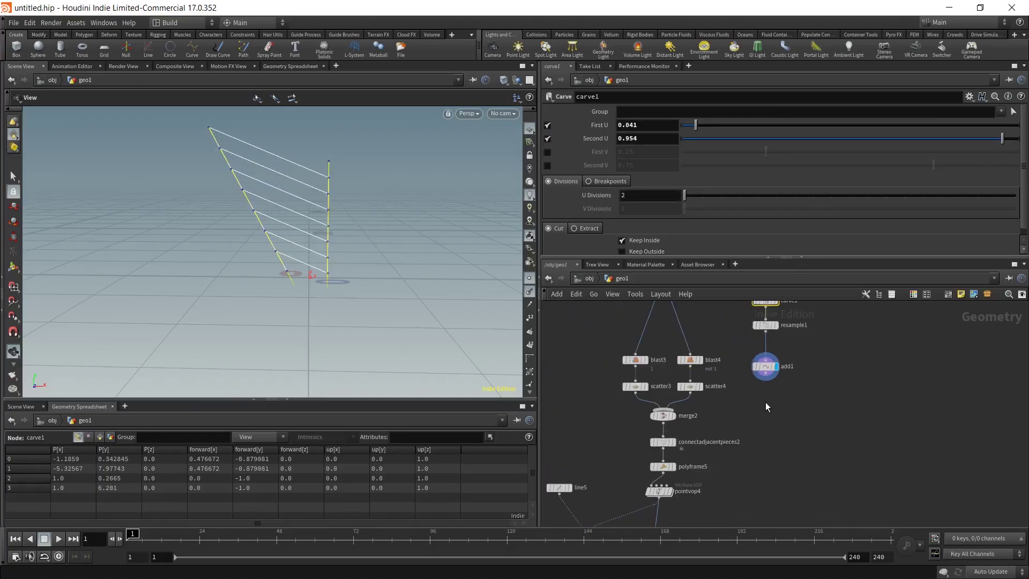
left_click(765, 380)
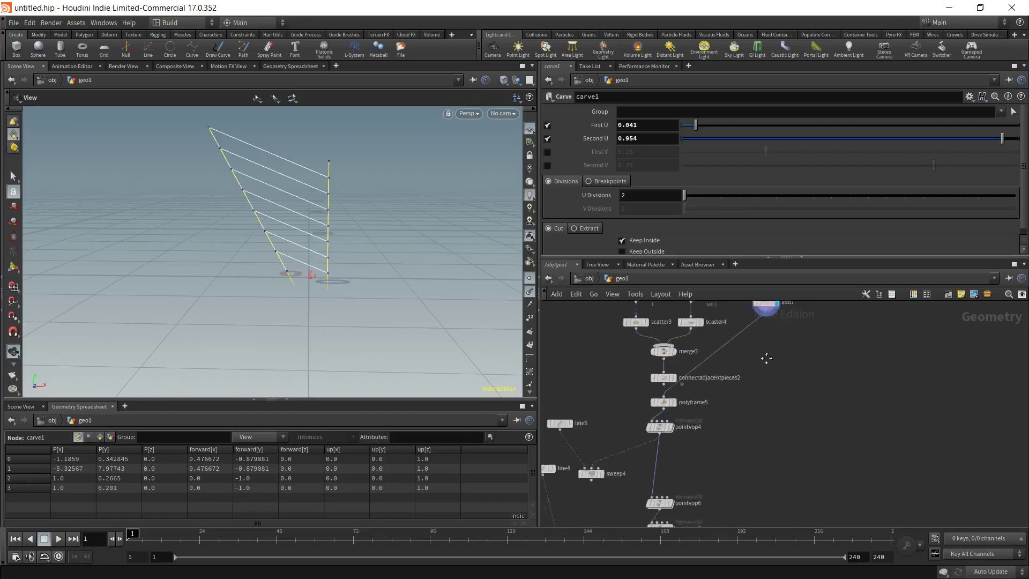
left_click(573, 478)
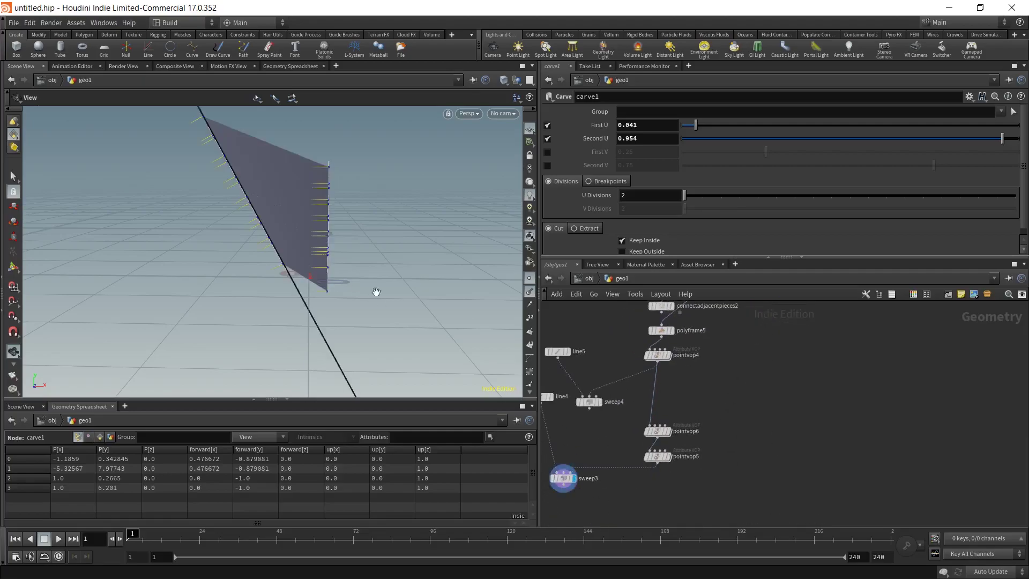
Select line4 and reduce its length to 0.27 to narrow the swept strips.
middle_click_drag(576, 426, 625, 452)
left_click(588, 424)
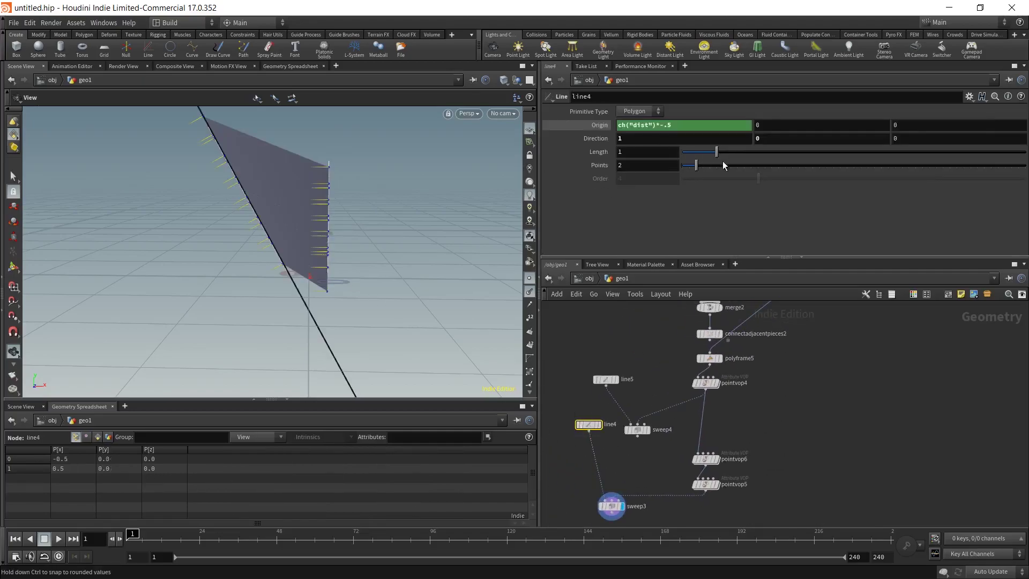
left_click_drag(704, 157, 692, 153)
left_click_drag(300, 215, 306, 205, "alt")
Display add1, check the viewport's visualizer options and turn off the point normals display.
middle_click_drag(919, 395, 781, 429)
left_click(759, 415)
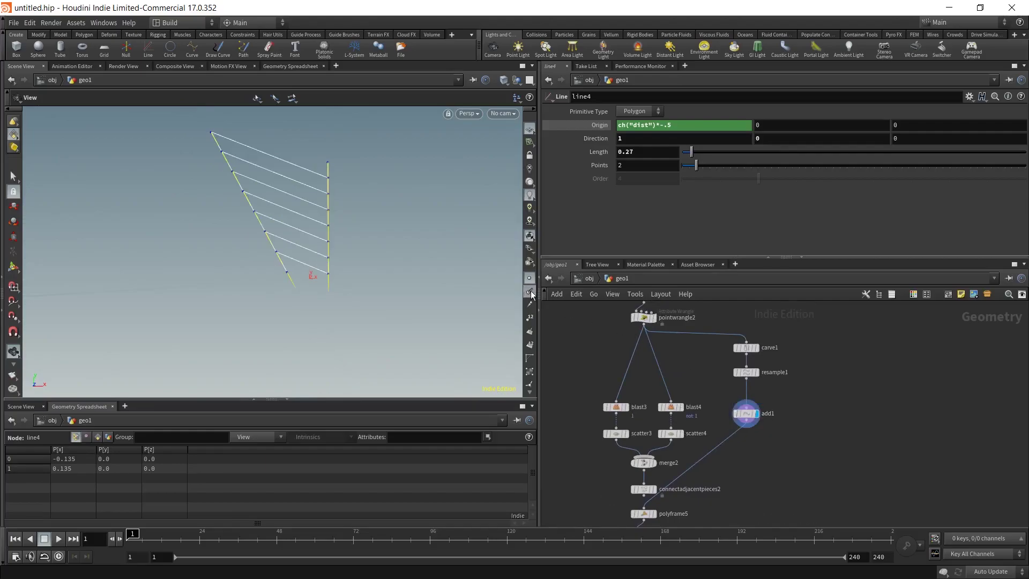
key("d")
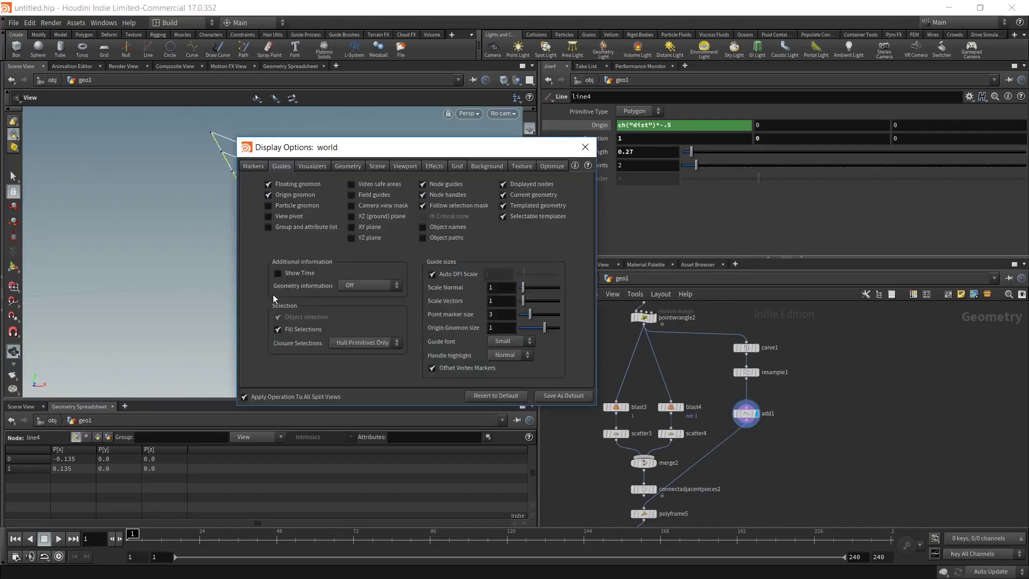
left_click(305, 165)
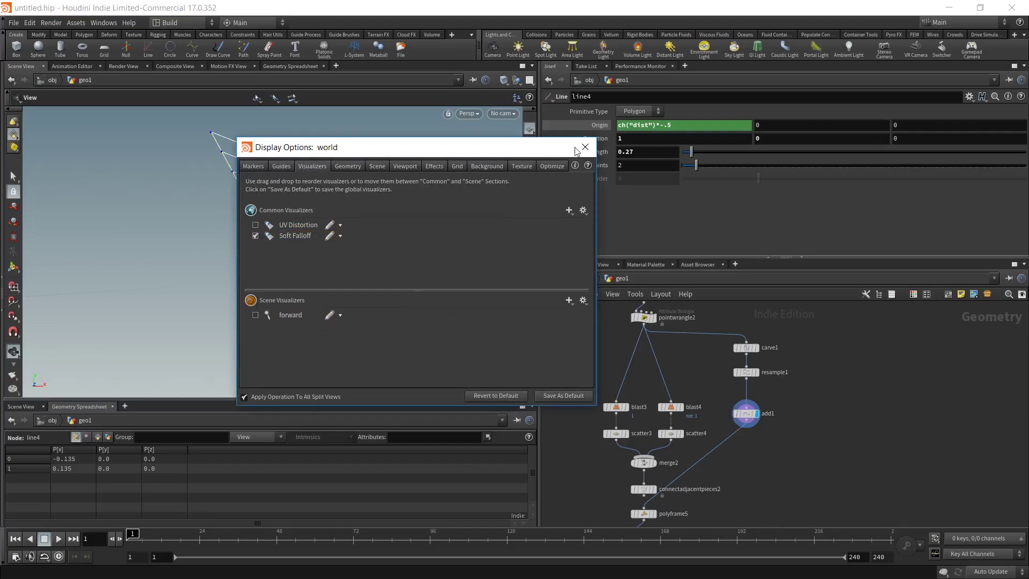
left_click(584, 147)
Return to add1's polygon settings and set N to npoints("../resample1")/2 +1.
left_click(746, 414)
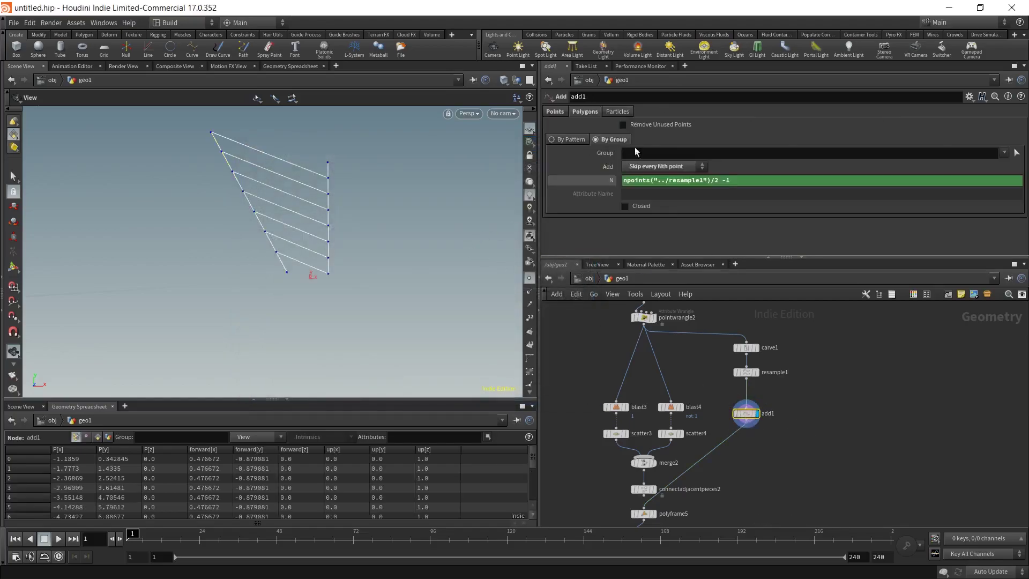
left_click(555, 114)
left_click(746, 372)
left_click(746, 414)
left_click(585, 113)
left_click(744, 181)
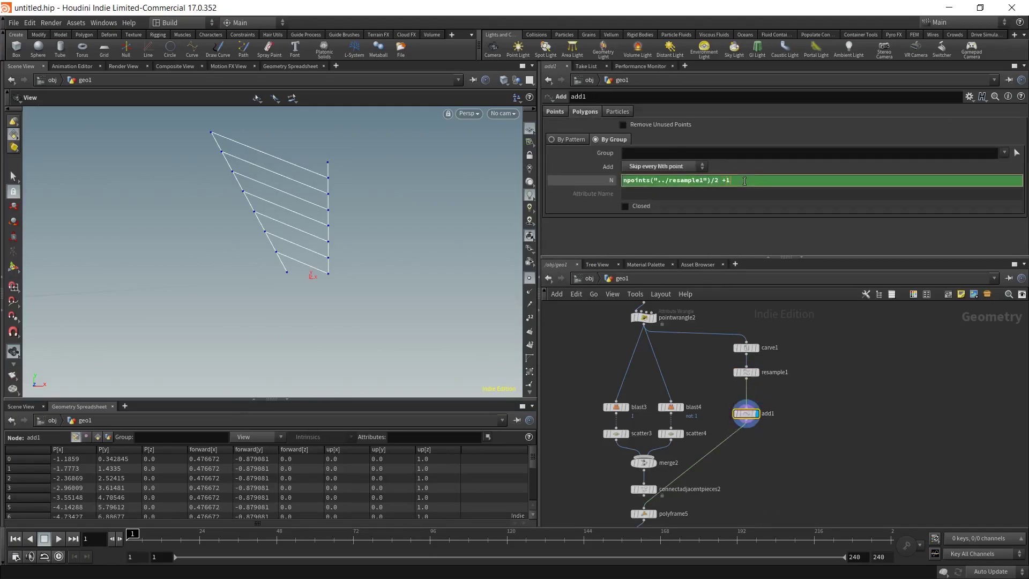
key("Return")
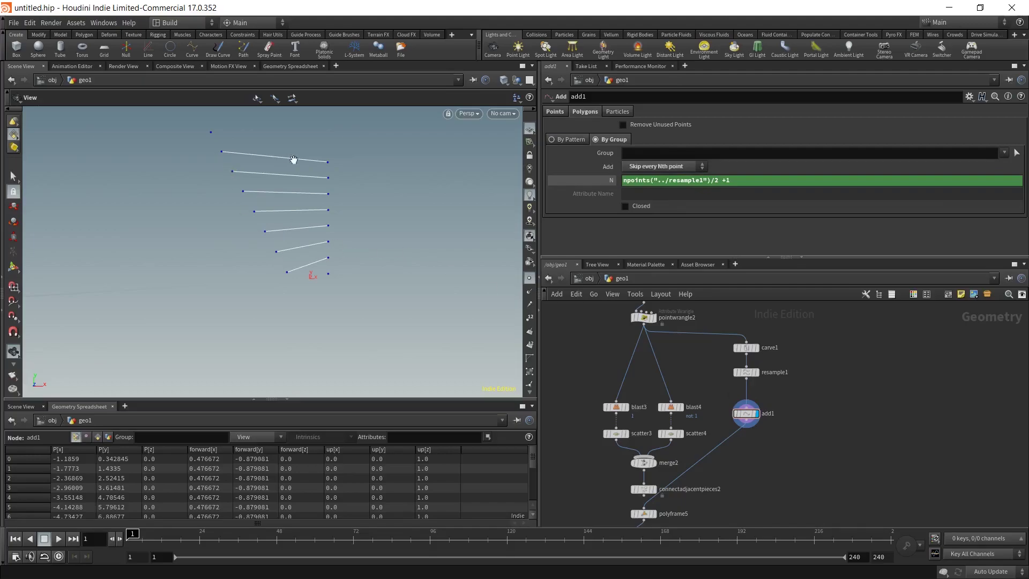
Display sweep4 and then sweep3 to compare how the strips bridge the side curves.
middle_click_drag(765, 490, 758, 394)
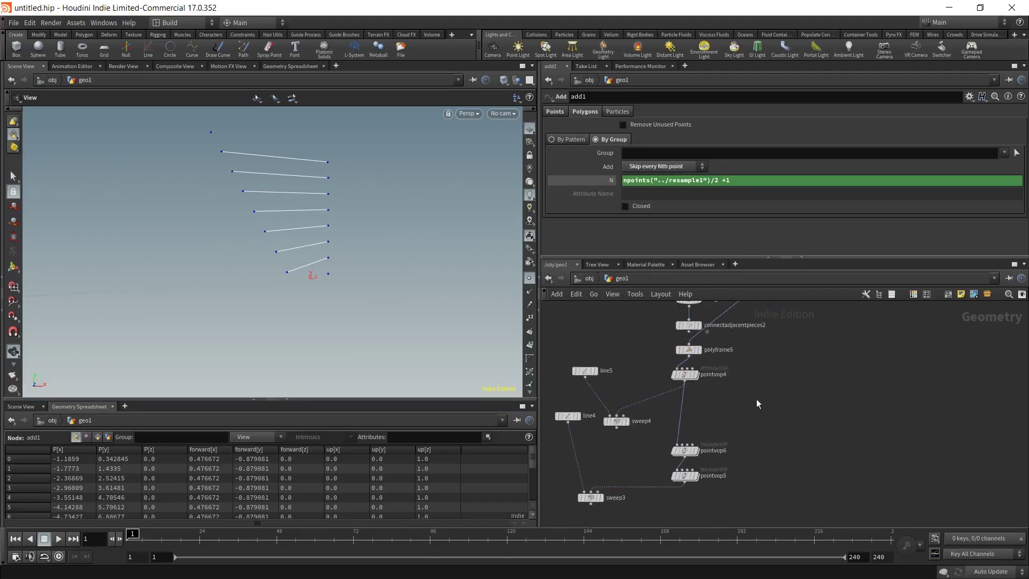
left_click(629, 421)
middle_click_drag(629, 422, 614, 426)
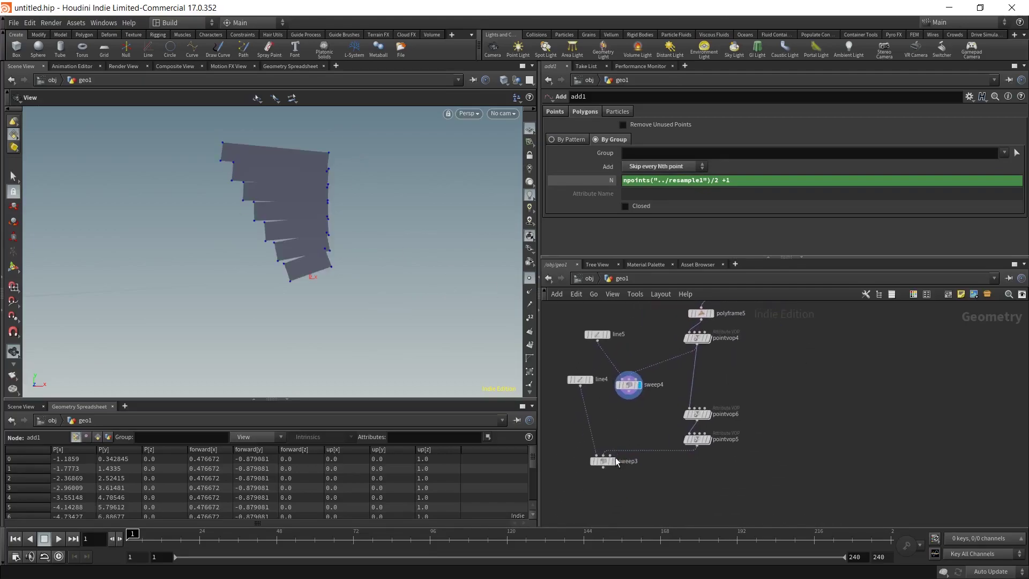
left_click(616, 461)
left_click_drag(301, 246, 415, 258)
scroll(778, 386, "down", 5)
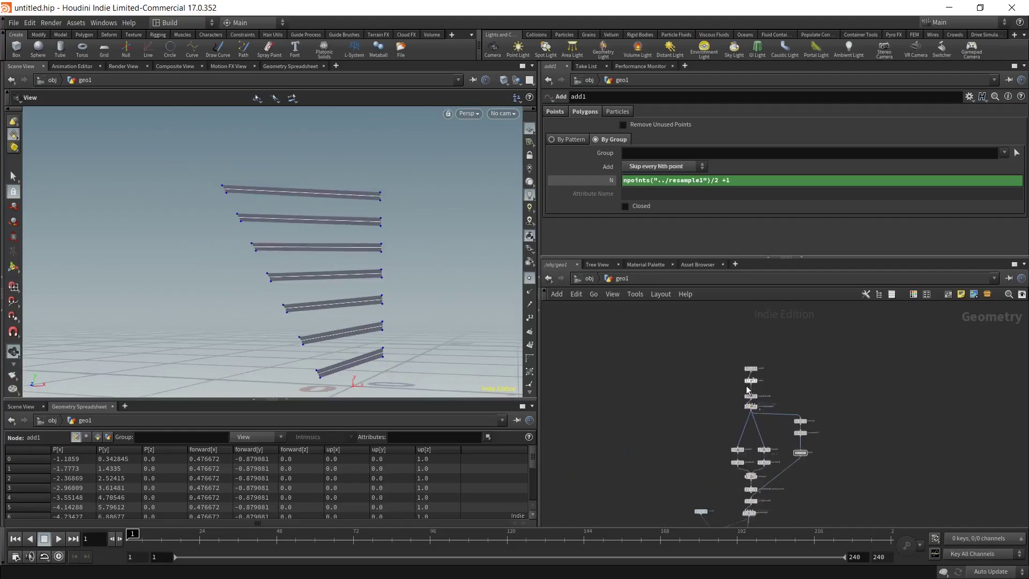
Reactivate edit2 and move point 2 to a translation of about -1.346 in X and -0.587 in Y, with sweep3 displayed.
scroll(748, 390, "up", 3)
left_click(755, 379)
key("Return")
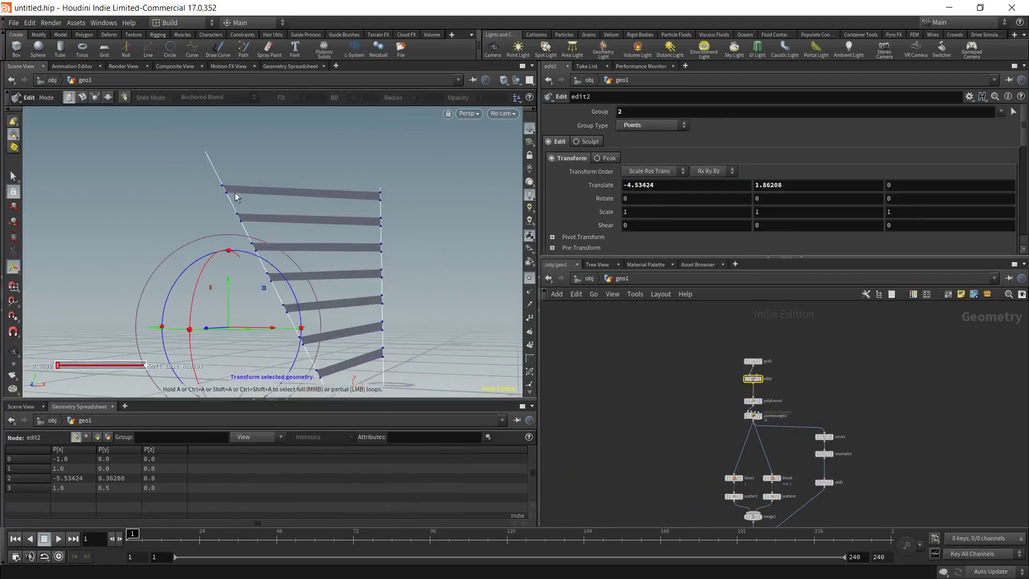
left_click_drag(268, 264, 381, 356)
middle_click_drag(627, 419, 549, 190)
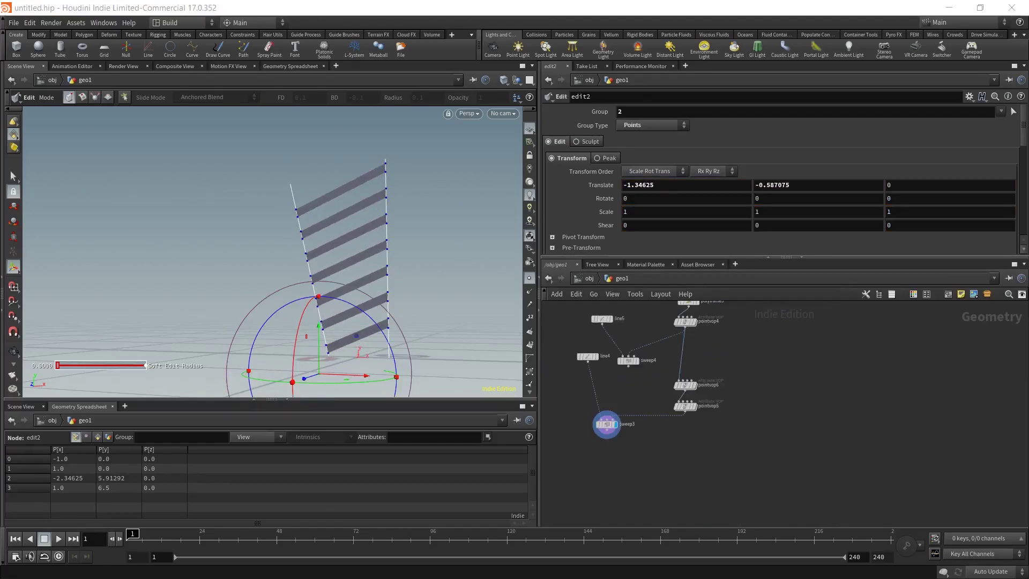
Set grid2's Y rotation to 78 and check the rotated strips in the viewport.
scroll(741, 416, "down", 5)
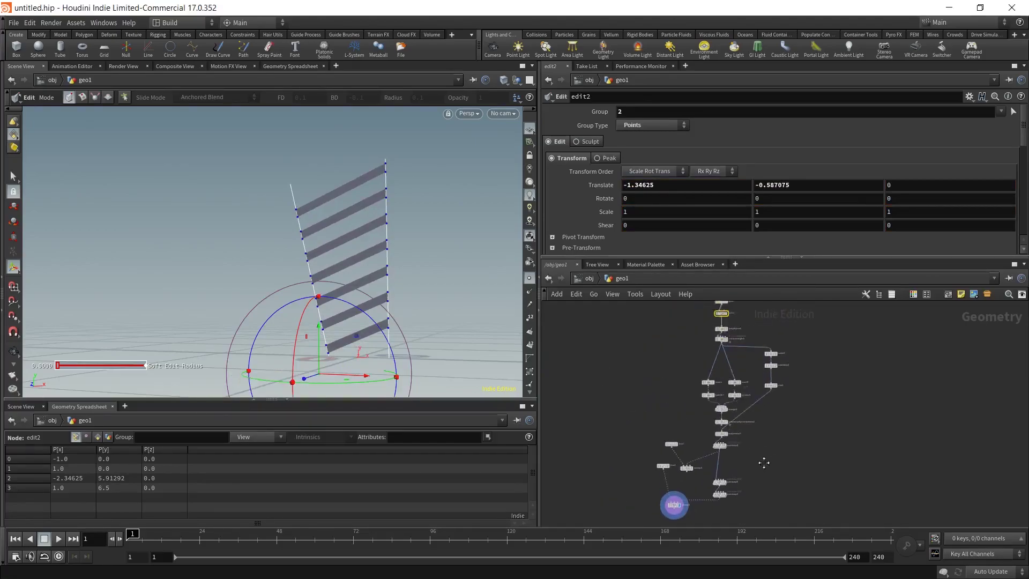
scroll(721, 359, "up", 4)
left_click(683, 371)
key("Escape")
left_click_drag(358, 202, 348, 231)
key("Return")
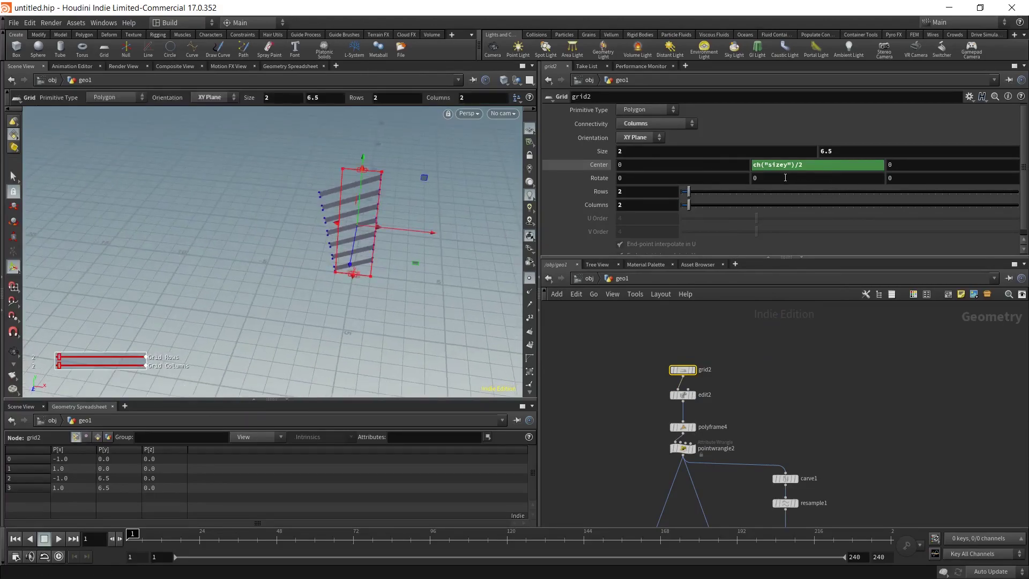
middle_click(784, 151)
middle_click_drag(784, 152, 889, 161)
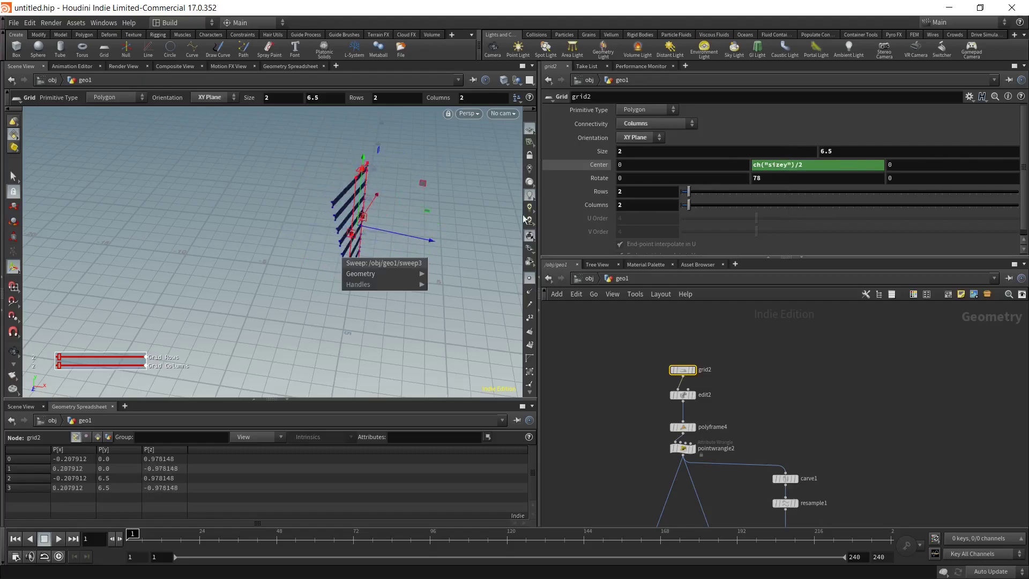
key("Escape")
left_click_drag(372, 204, 389, 292)
left_click_drag(388, 256, 307, 204)
Add a Point VOP node to the geo1 network beside the polyframe5 chain.
middle_click_drag(903, 490, 822, 460)
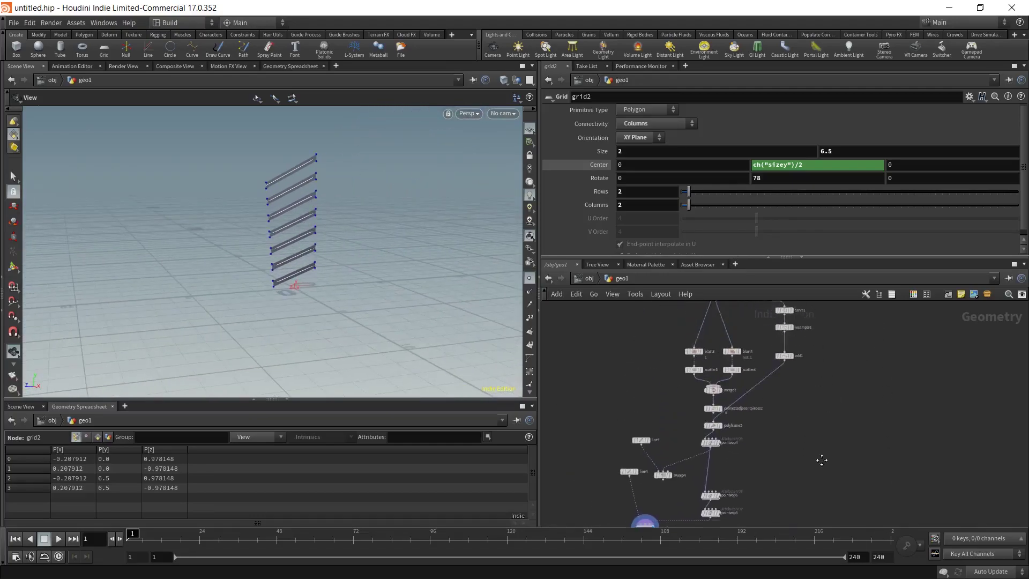
left_click(697, 379)
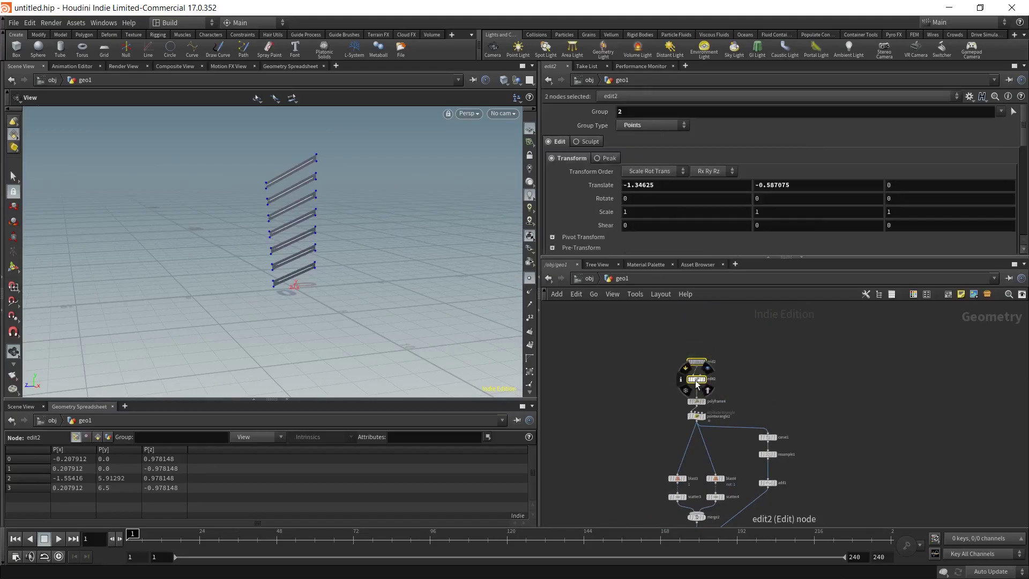
middle_click_drag(789, 419, 817, 409)
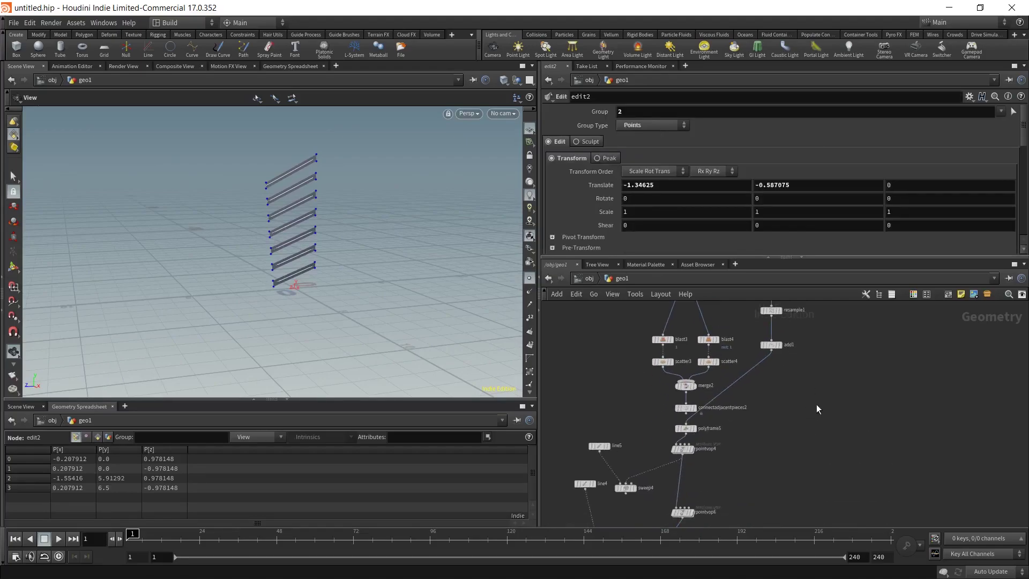
middle_click_drag(757, 482, 776, 419)
key("Tab")
type("pointvop")
key("Return")
left_click(777, 419)
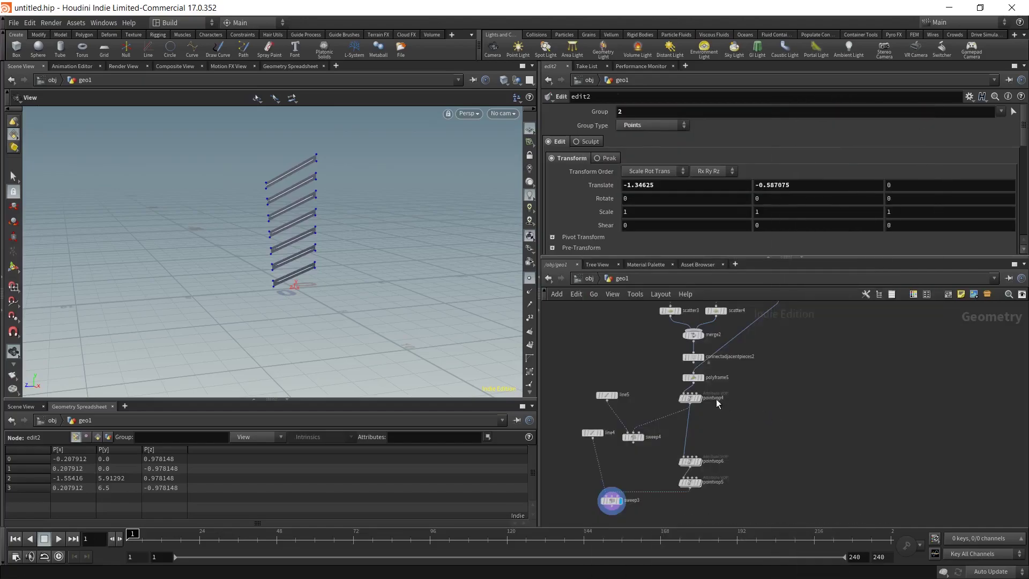
Insert the new Point VOP between polyframe5 and pointvop4 with its display on, and open its VOP network.
left_click(706, 378)
left_click_drag(709, 514, 584, 381)
left_click_drag(693, 398, 690, 427)
left_click_drag(699, 380, 694, 393)
left_click_drag(778, 422, 691, 414)
double_click(689, 410)
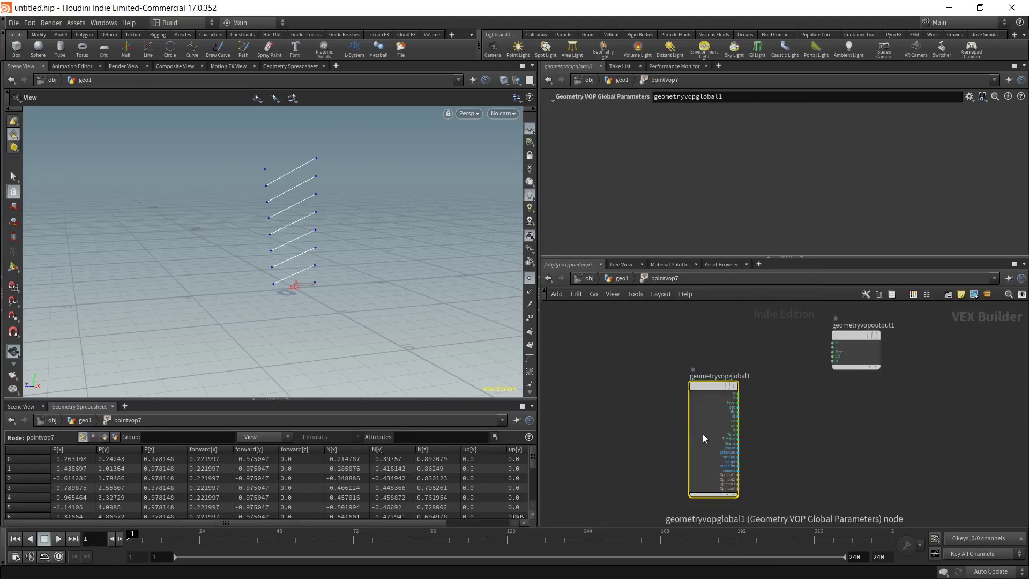
key("l")
Try a Bind node named forward with type 3 Floats (vector) in pointvop7.
key("Tab")
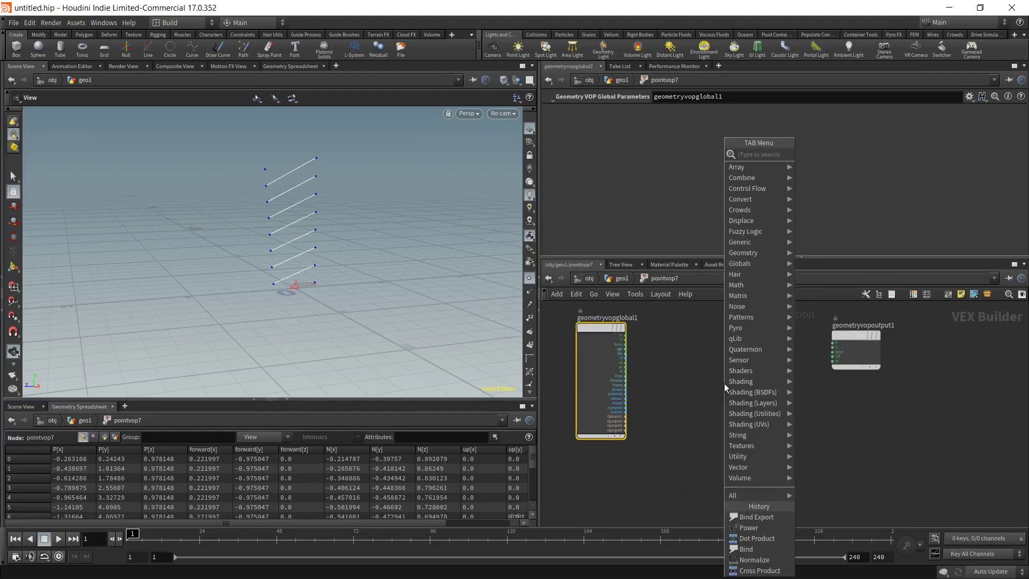
type("bind")
key("Return")
left_click(693, 422)
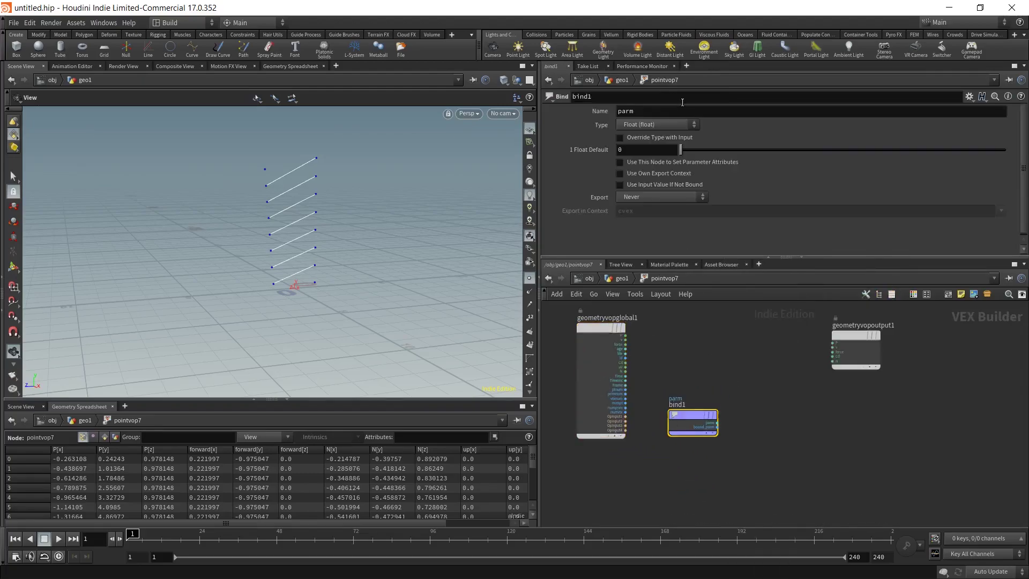
type("f")
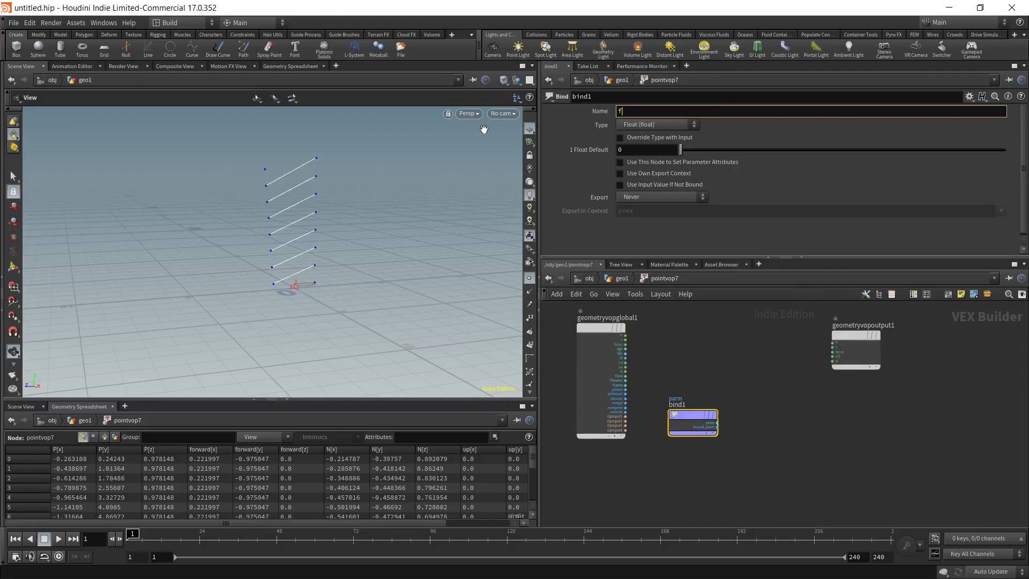
type("orward")
left_click(647, 125)
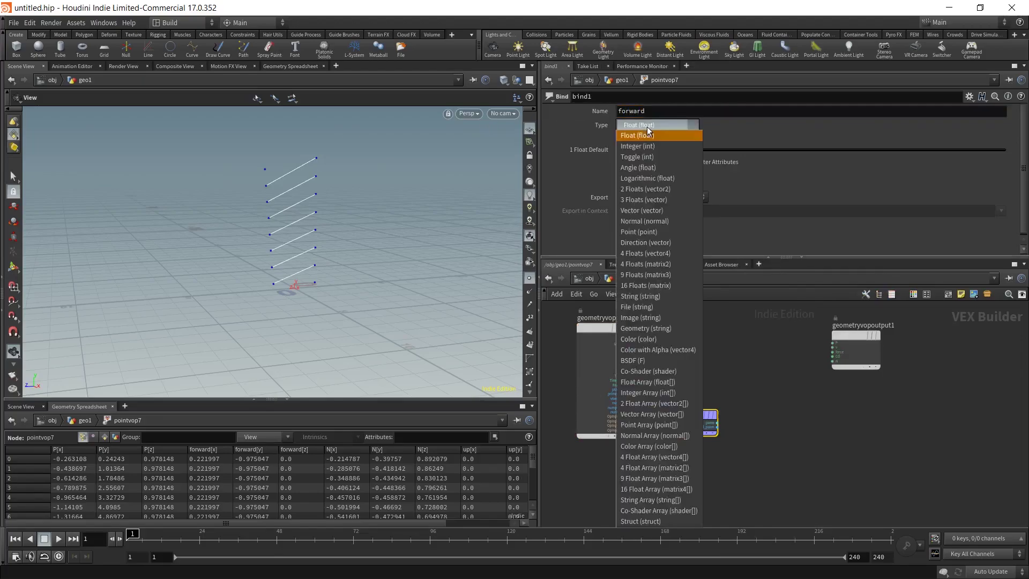
left_click(651, 198)
left_click_drag(690, 427, 671, 430)
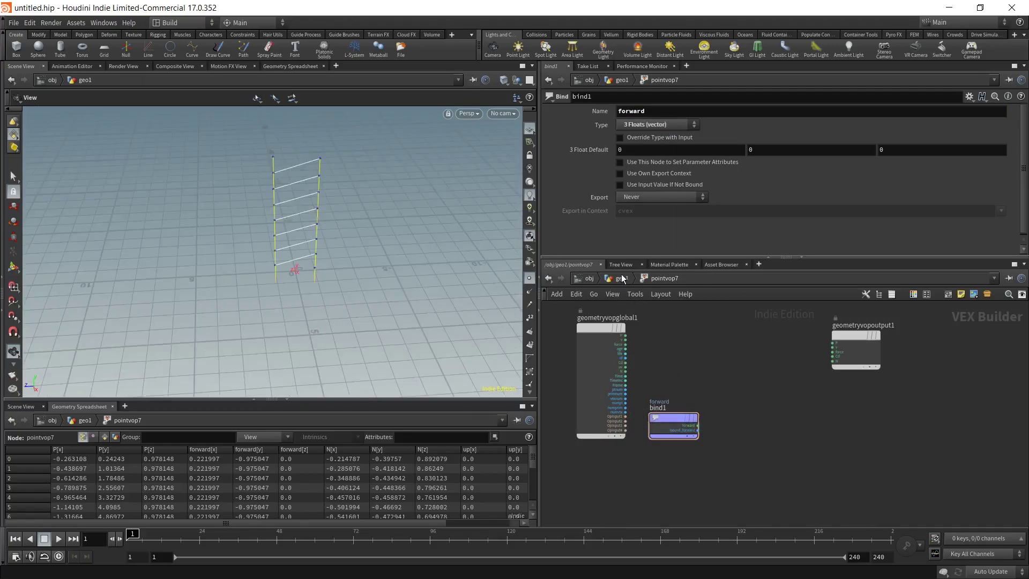
key("Delete")
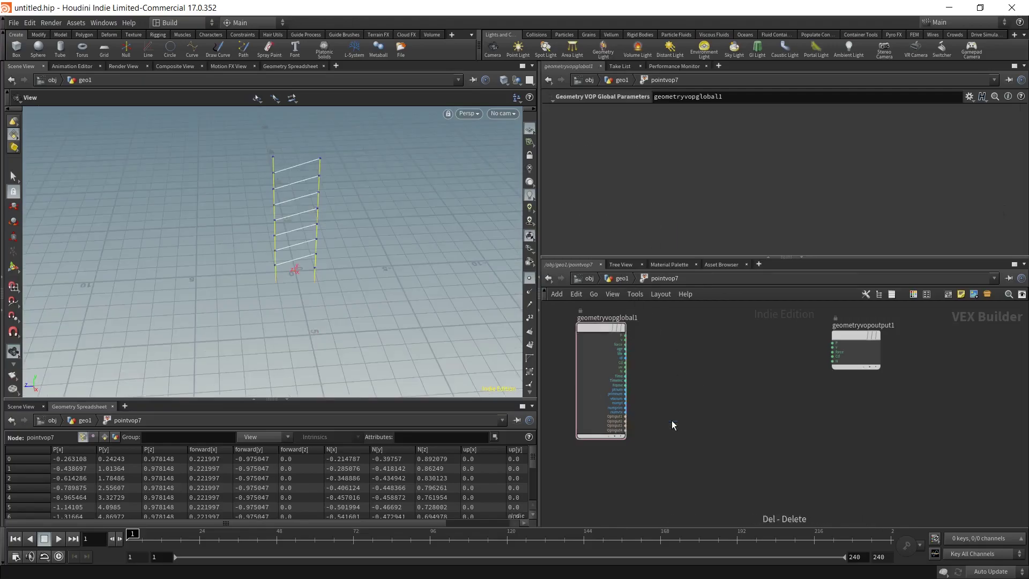
Add a Cross Product node with N wired into its second input and Vector 1 set to 0, 1, 0.
key("Tab")
key("Escape")
key("Tab")
type("bind")
key("Return")
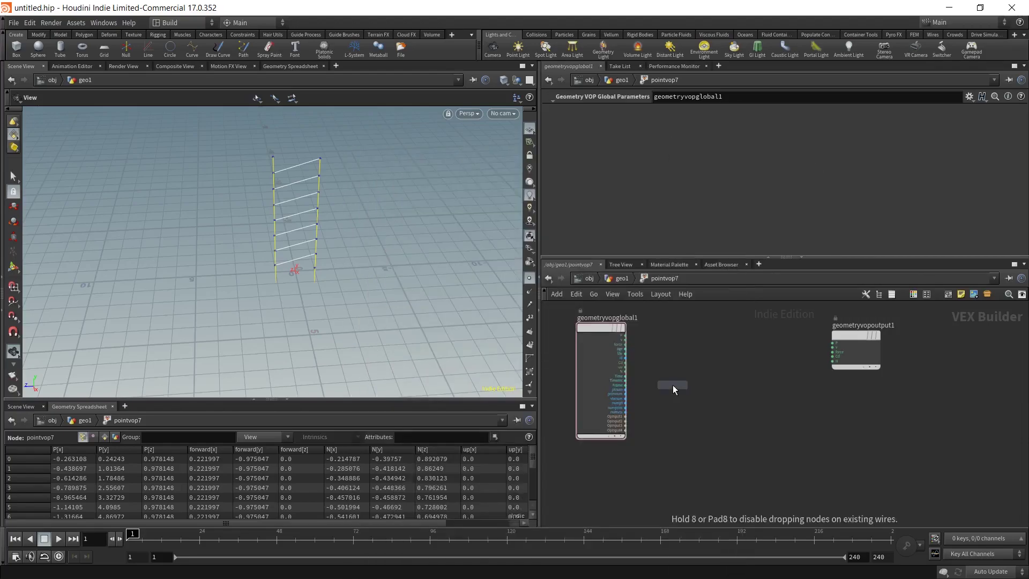
left_click(673, 385)
scroll(628, 372, "up", 2)
left_click_drag(625, 370, 688, 384)
left_click(653, 125)
type("0")
key("Tab")
type("1")
left_click(777, 380)
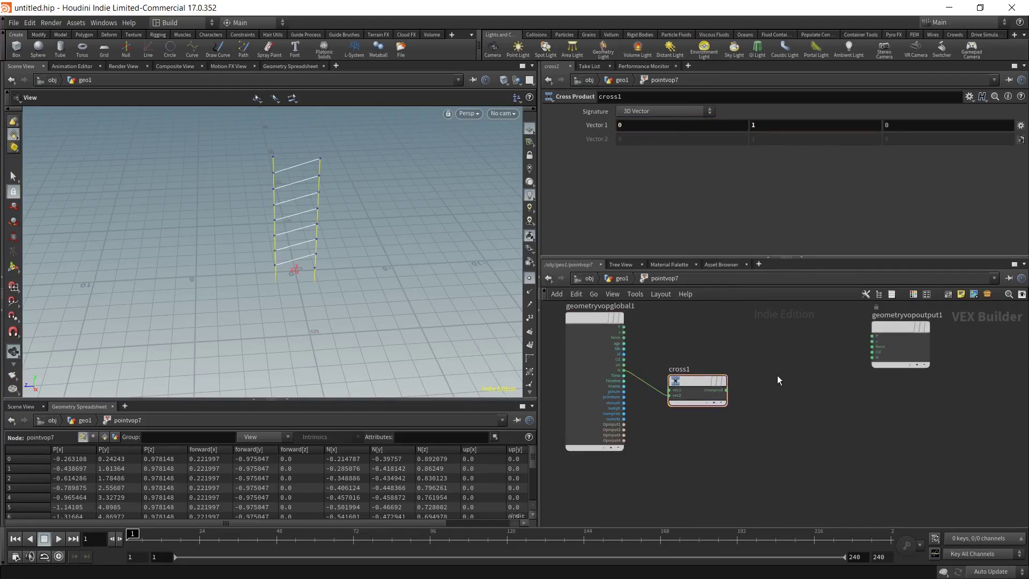
Add a Normalize node after the cross product, wire its result to the output's N and view the point normals.
key("Tab")
key("Right")
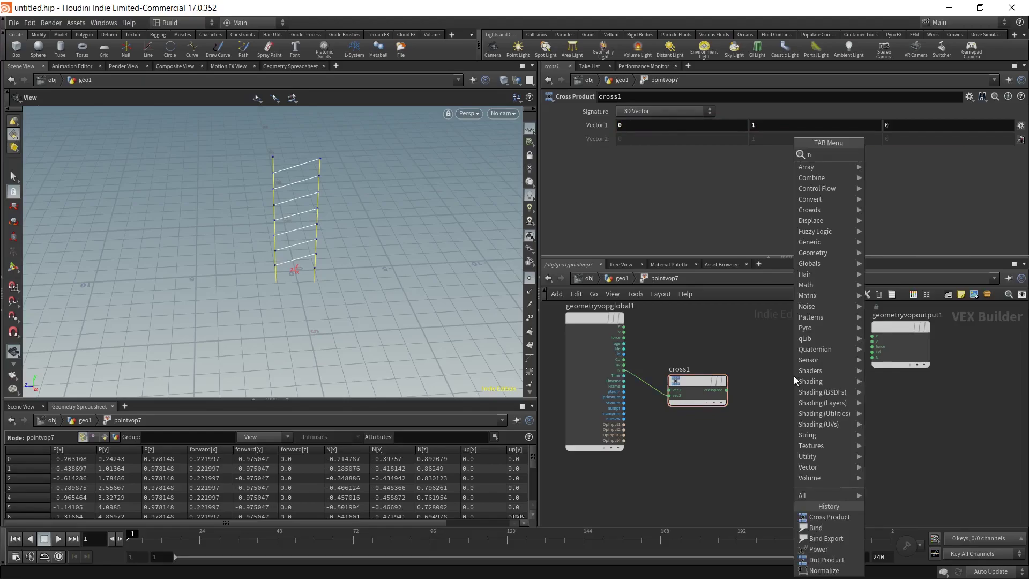
key("Return")
key("Escape")
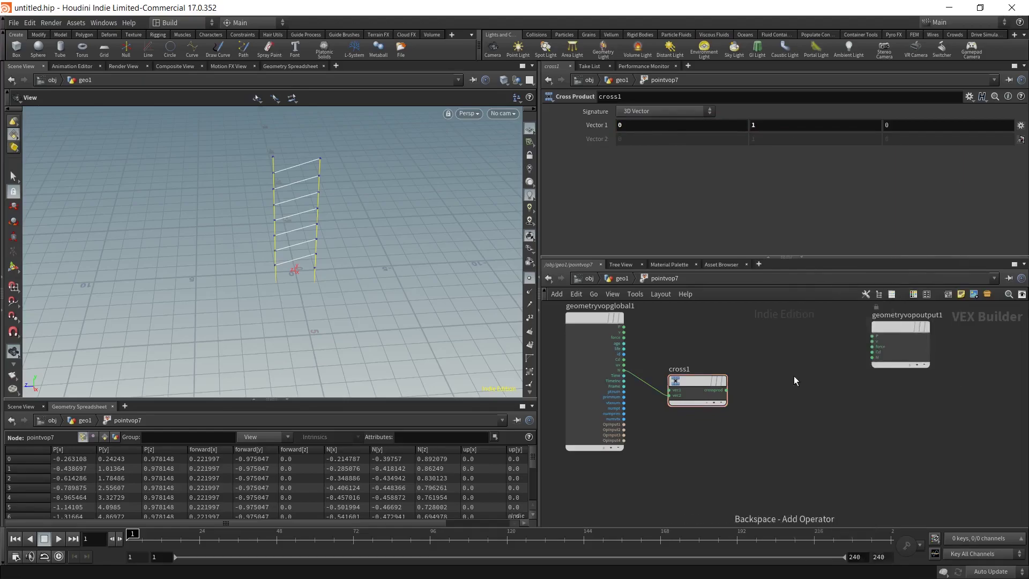
key("Tab")
type("nor")
key("Return")
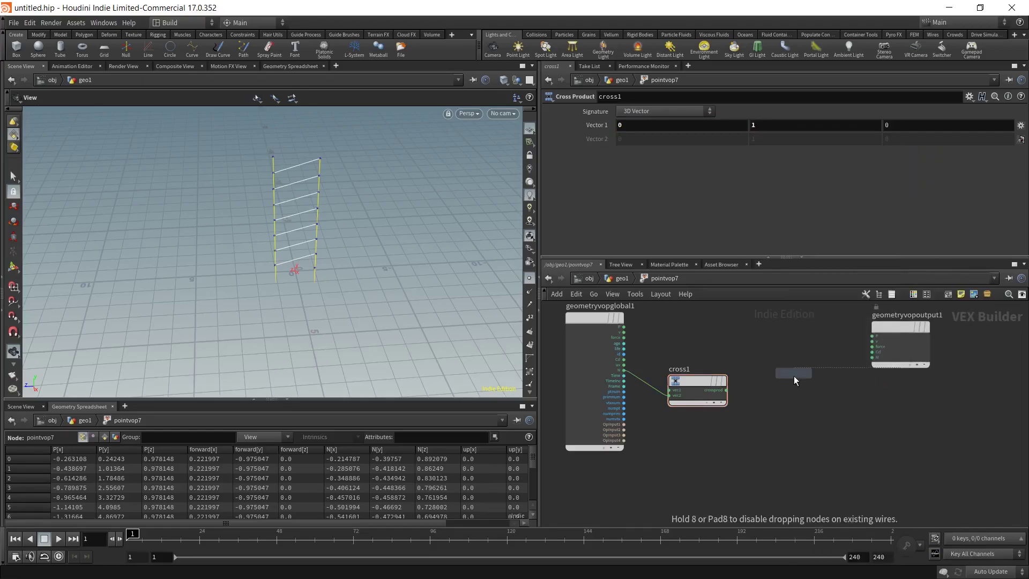
left_click(793, 376)
left_click_drag(725, 390, 766, 382)
left_click(823, 382)
left_click(863, 361)
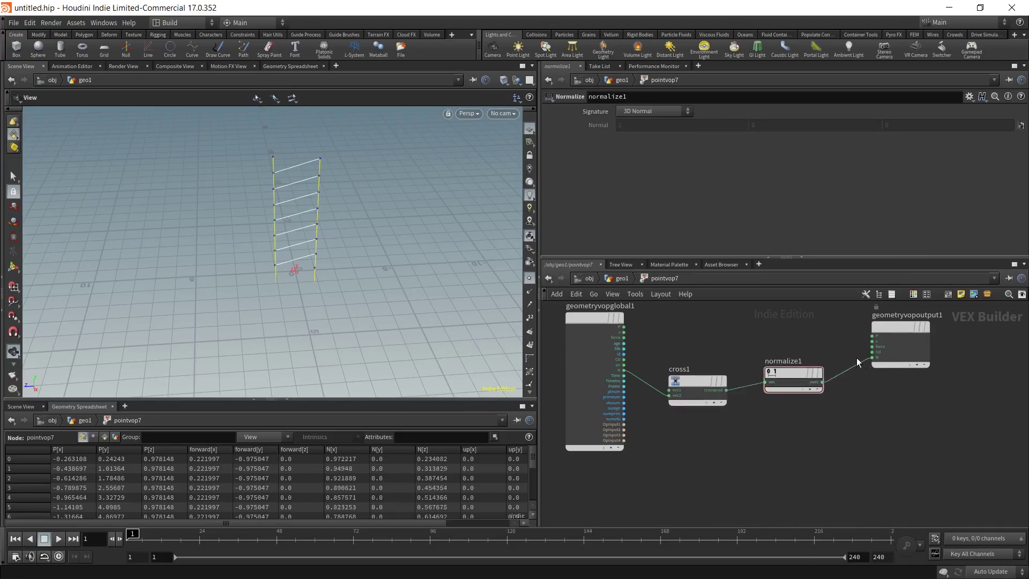
left_click_drag(283, 238, 257, 303)
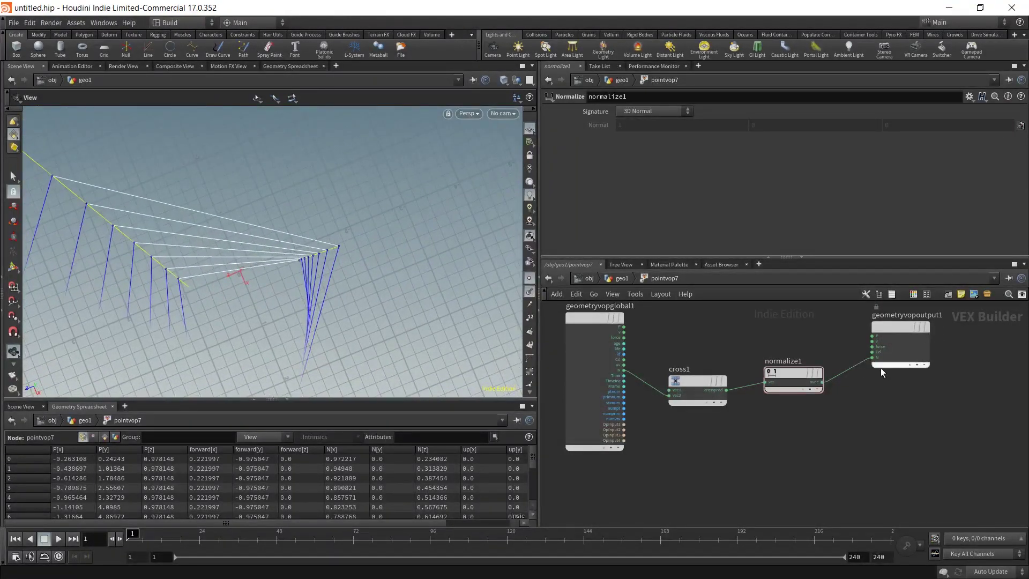
Disconnect the output's N and feed the normalized vector into a Bind Export named up with type 3 Floats (vector).
left_click_drag(853, 371, 858, 375)
key("Tab")
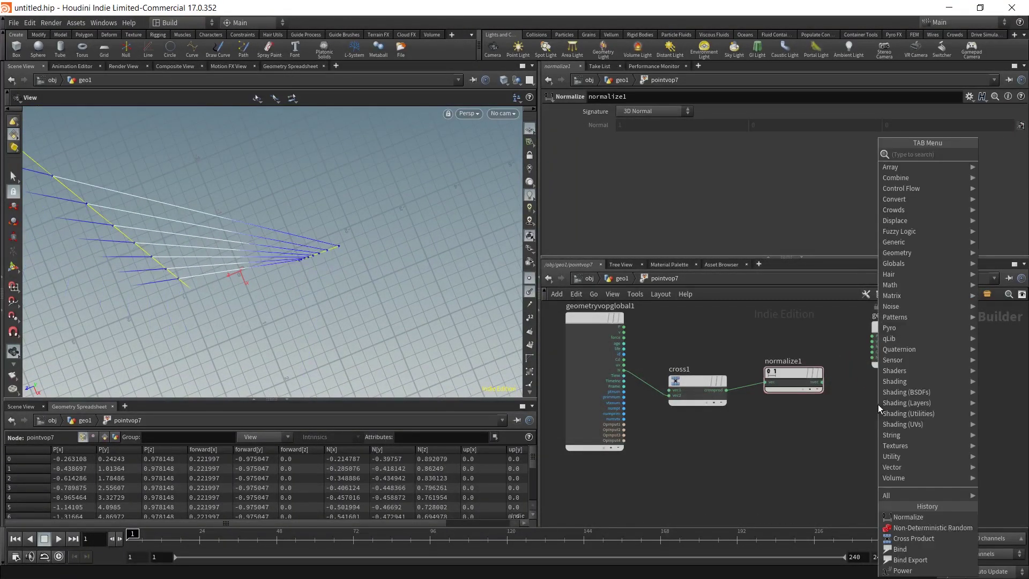
type("binde")
key("Return")
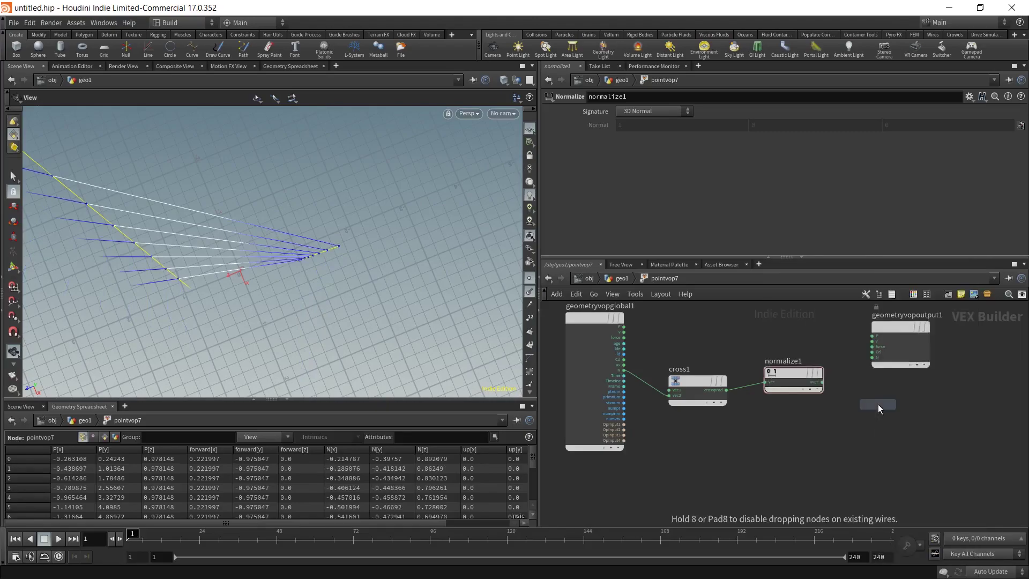
left_click(878, 405)
left_click(646, 111)
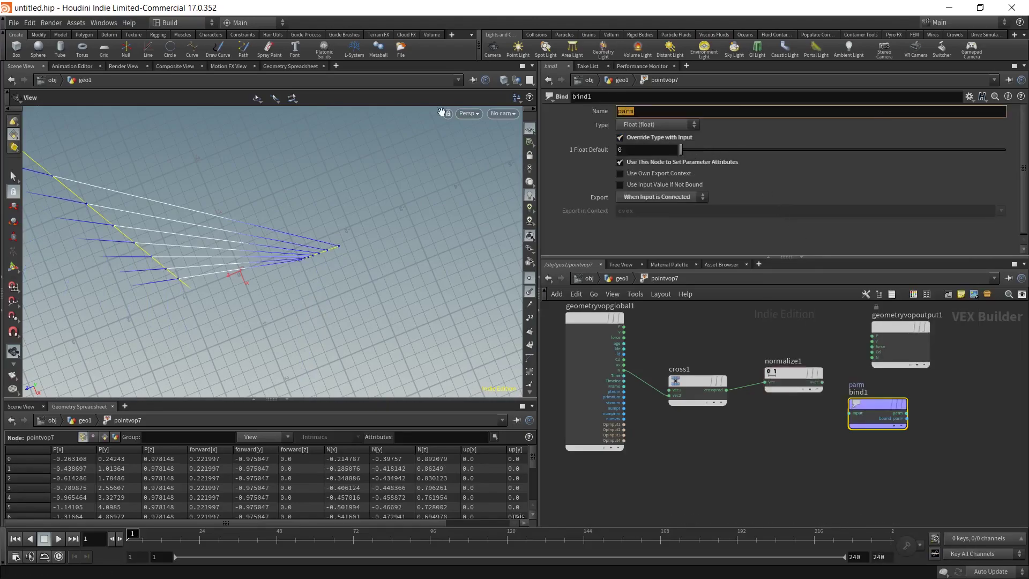
left_click(660, 125)
left_click(663, 198)
mouse_move(847, 407)
left_mouse_down()
mouse_move(823, 382)
mouse_move(817, 406)
mouse_move(855, 391)
left_mouse_up()
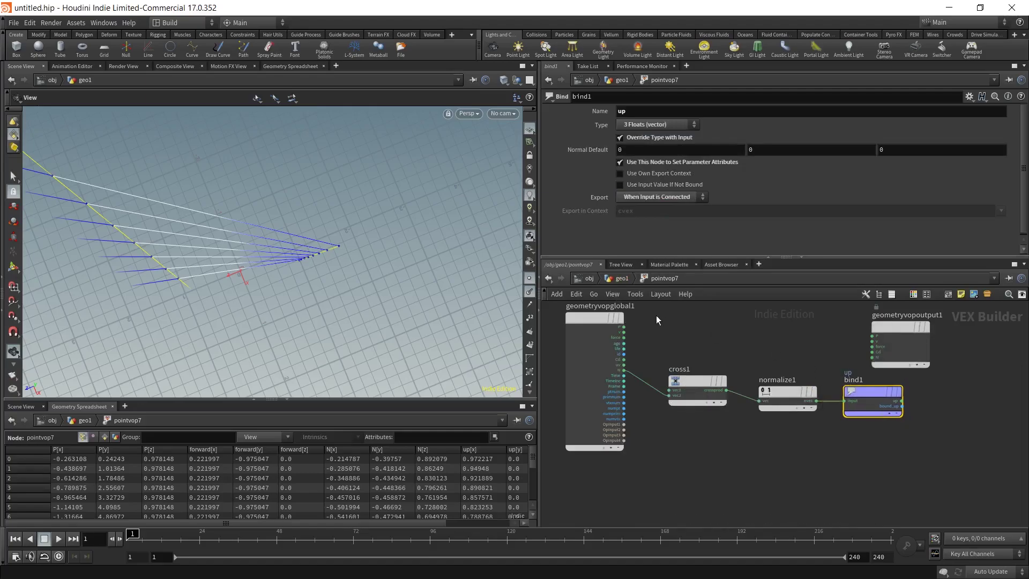
Return to the geo1 network and display sweep3 to examine the orientation of the strips.
left_click(622, 279)
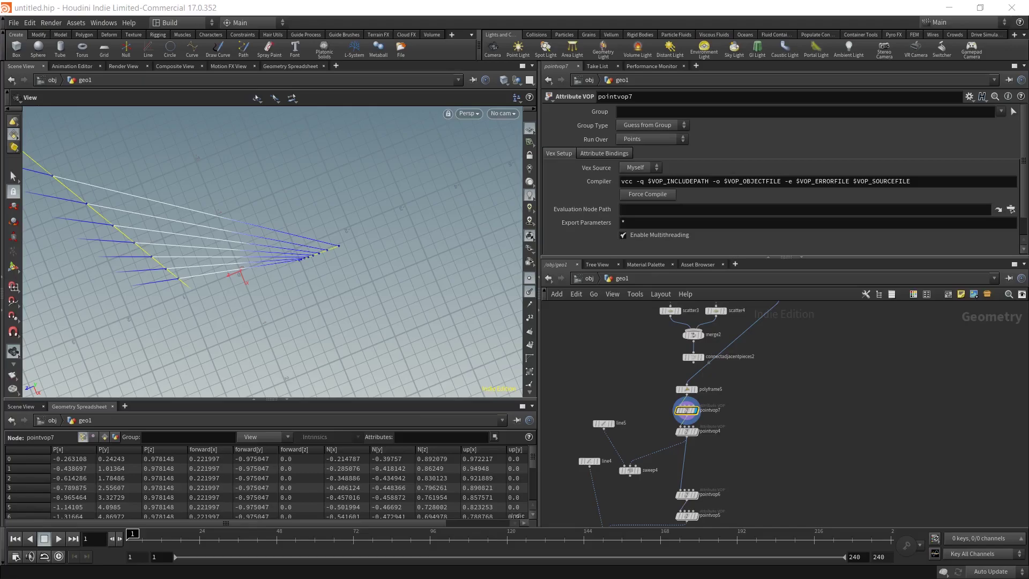
left_click_drag(236, 368, 236, 204)
scroll(777, 396, "down", 5)
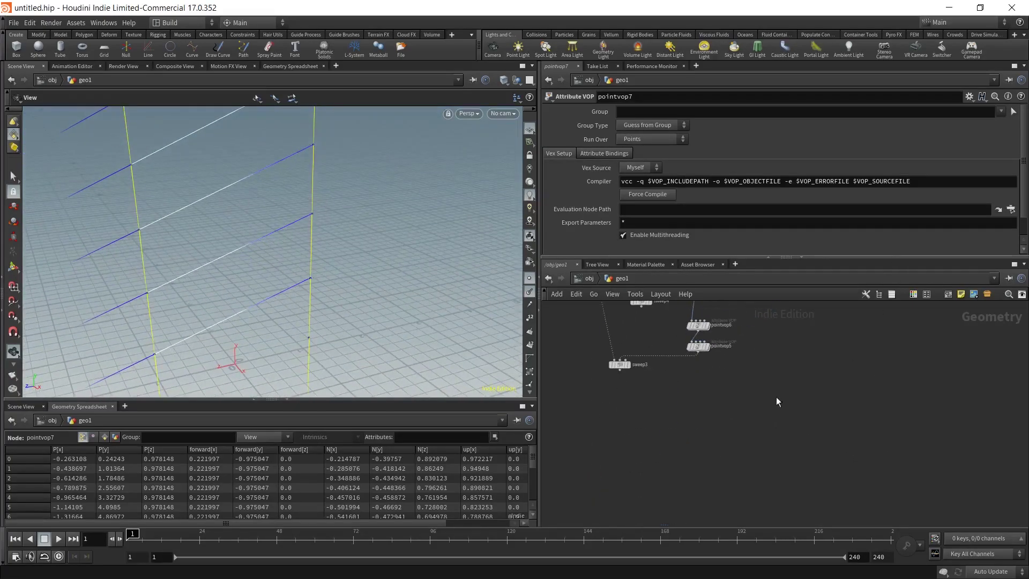
left_click(627, 364)
left_click_drag(227, 202, 484, 242)
scroll(298, 229, "up", 6)
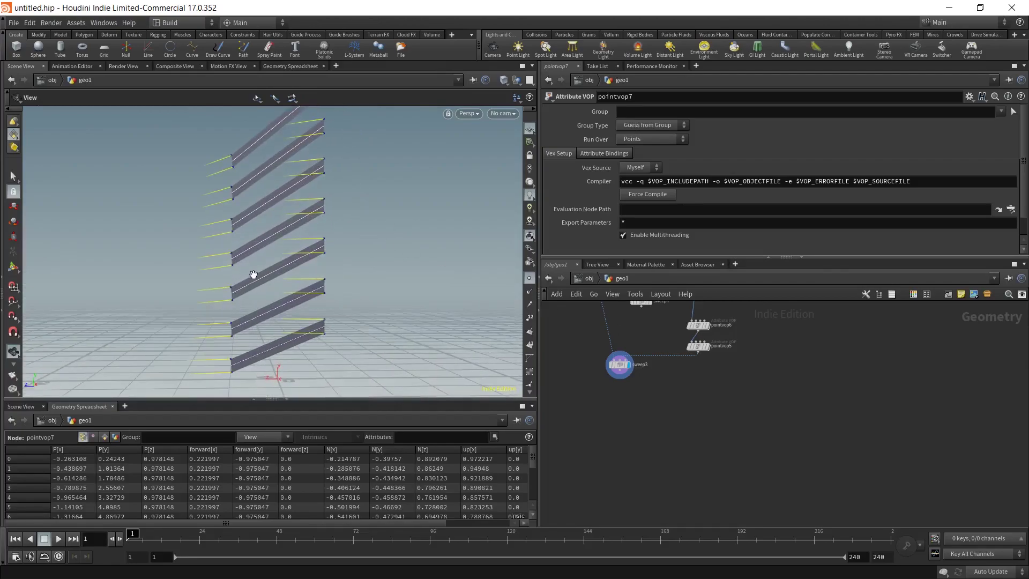
left_click_drag(253, 274, 322, 257)
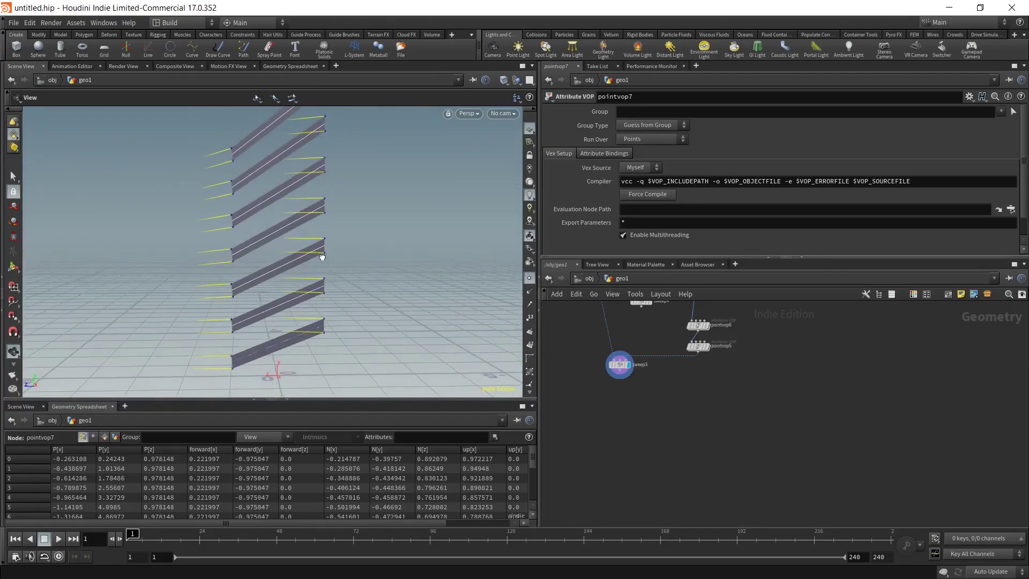
Add a PolyWire node fed by pointwrangle2 and display the wires along the side curves.
key("h")
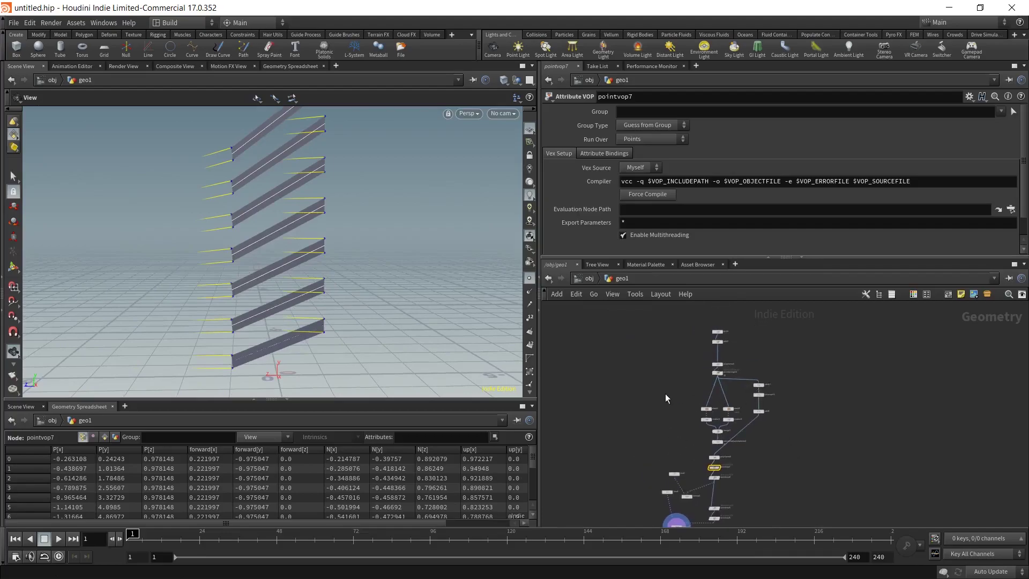
key("Tab")
type("p")
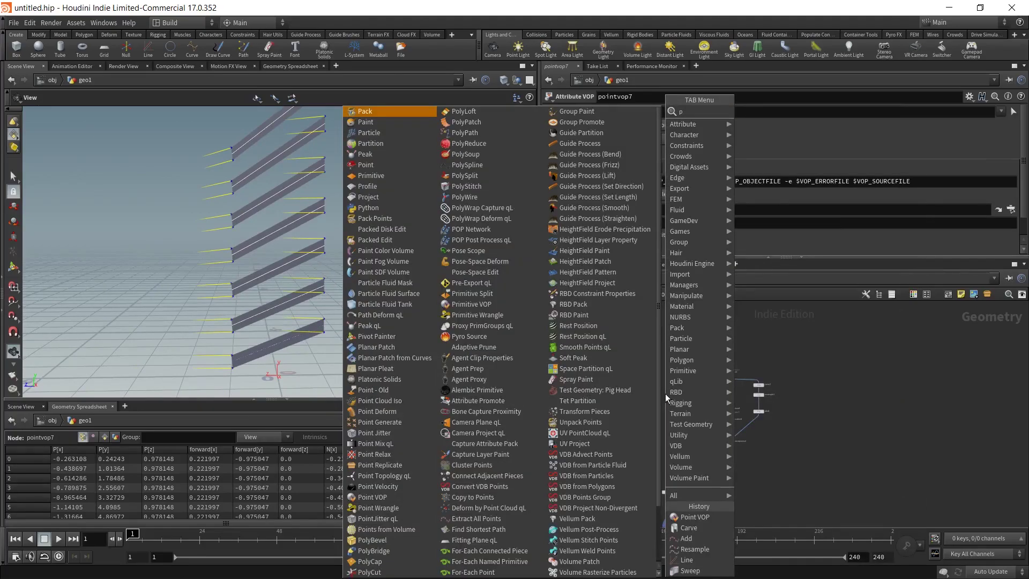
type("oly")
type("fr")
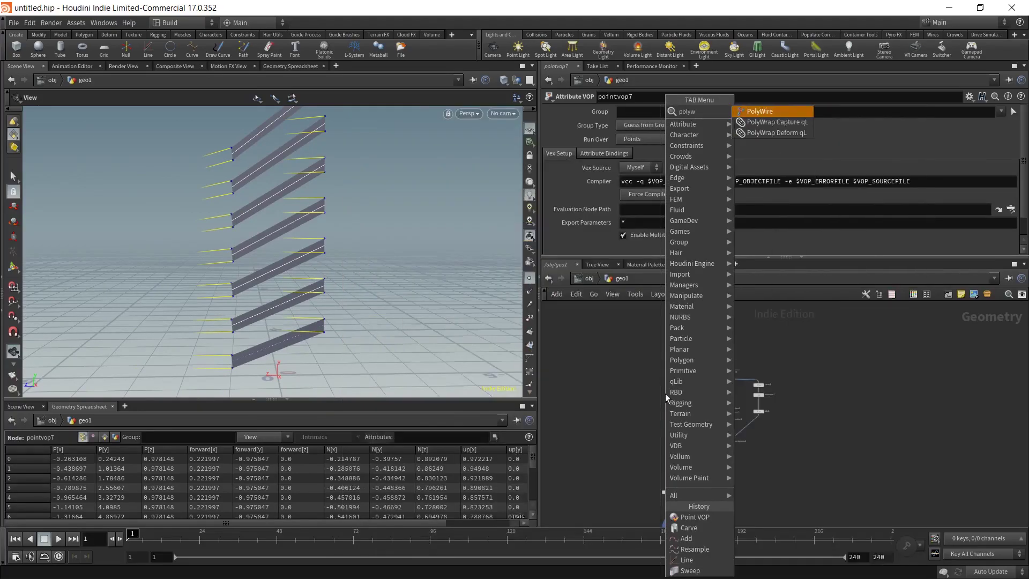
key("Return")
left_click(664, 394)
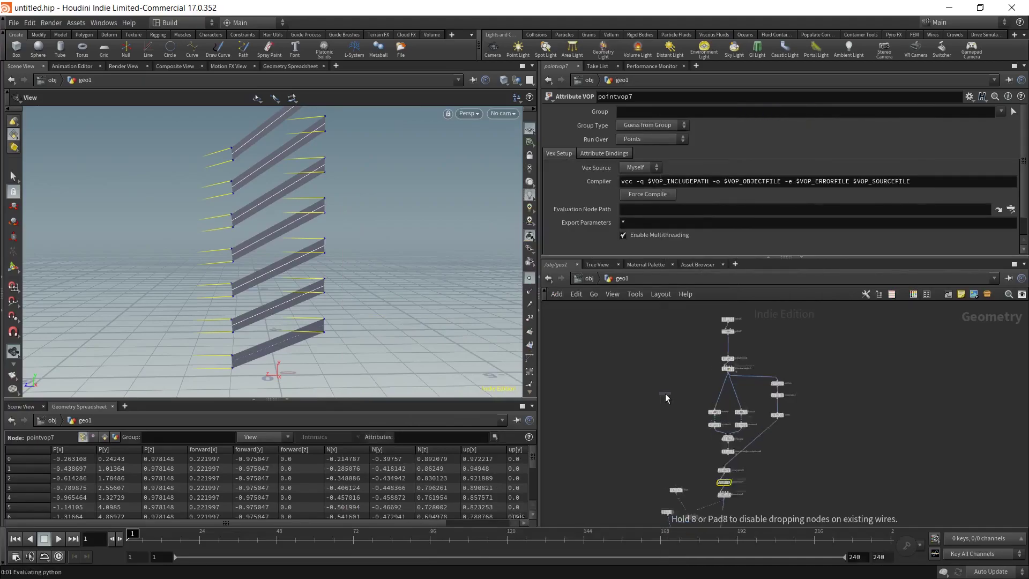
left_click(753, 364)
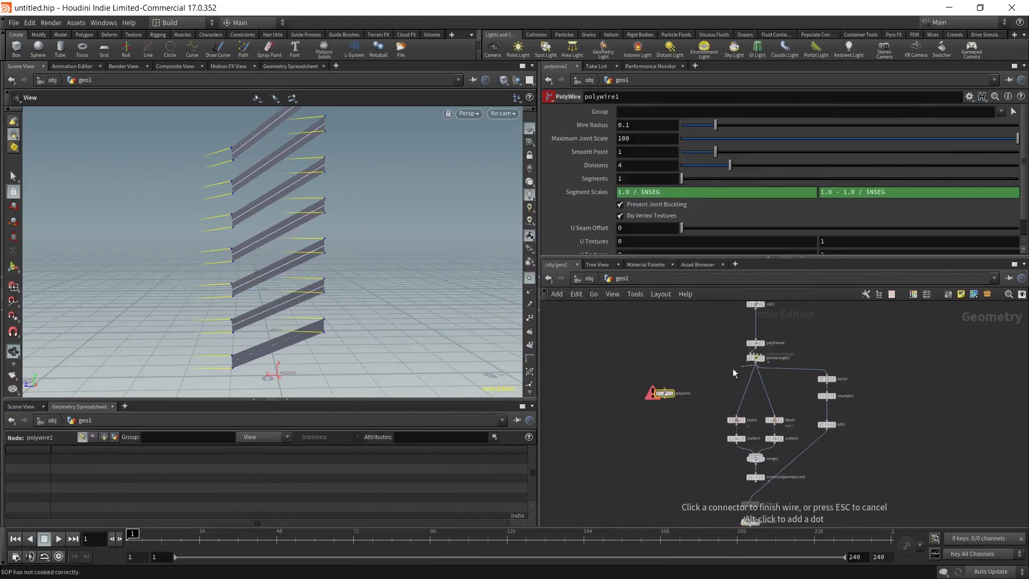
left_click(669, 387)
left_click_drag(664, 393, 591, 421)
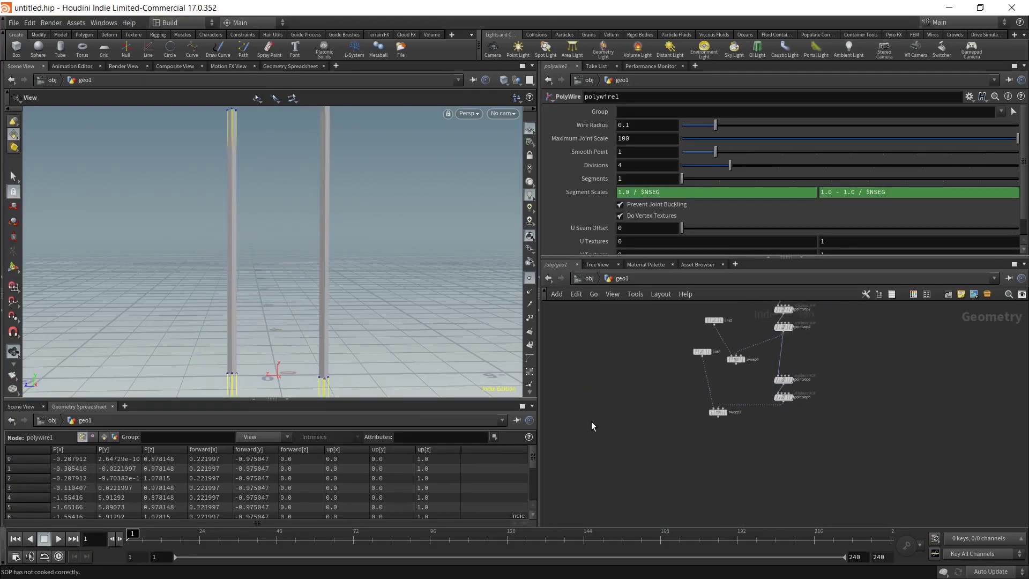
Add a Merge node combining sweep3 and polywire1, and display the strips together with the side rails.
key("Tab")
type("mer")
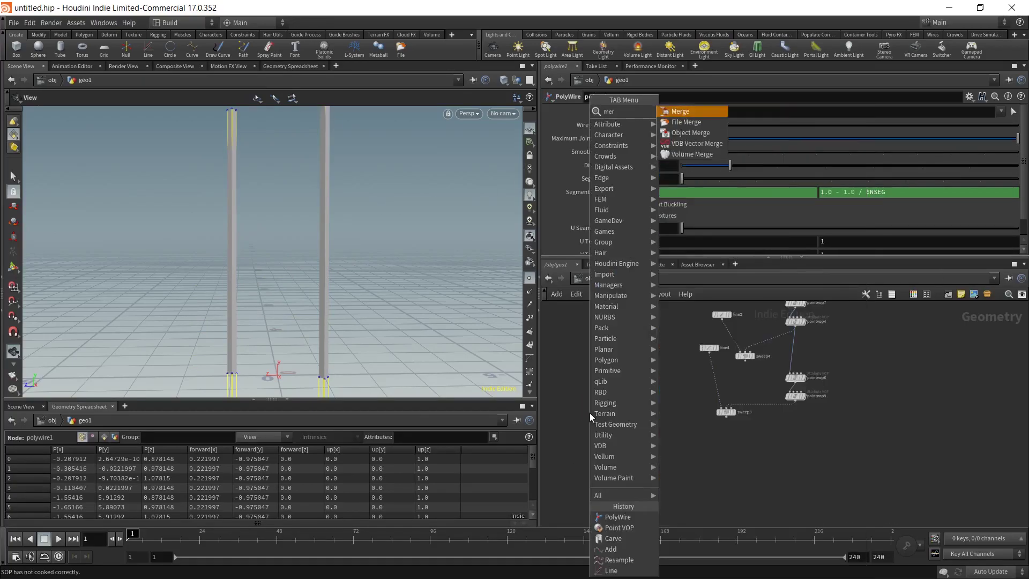
key("Return")
left_click(663, 437)
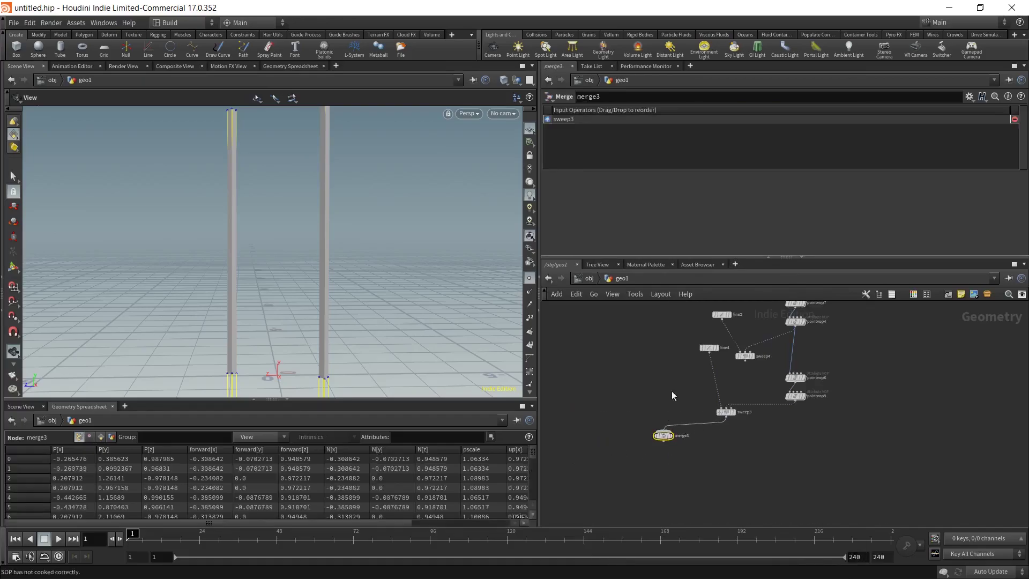
left_click(616, 421)
left_click(650, 453)
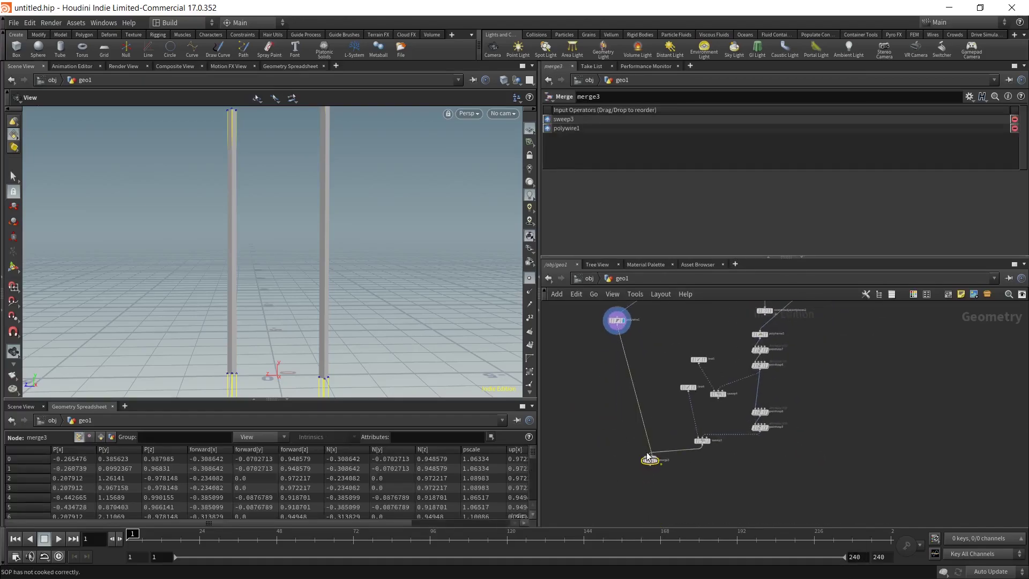
scroll(310, 206, "up", 4)
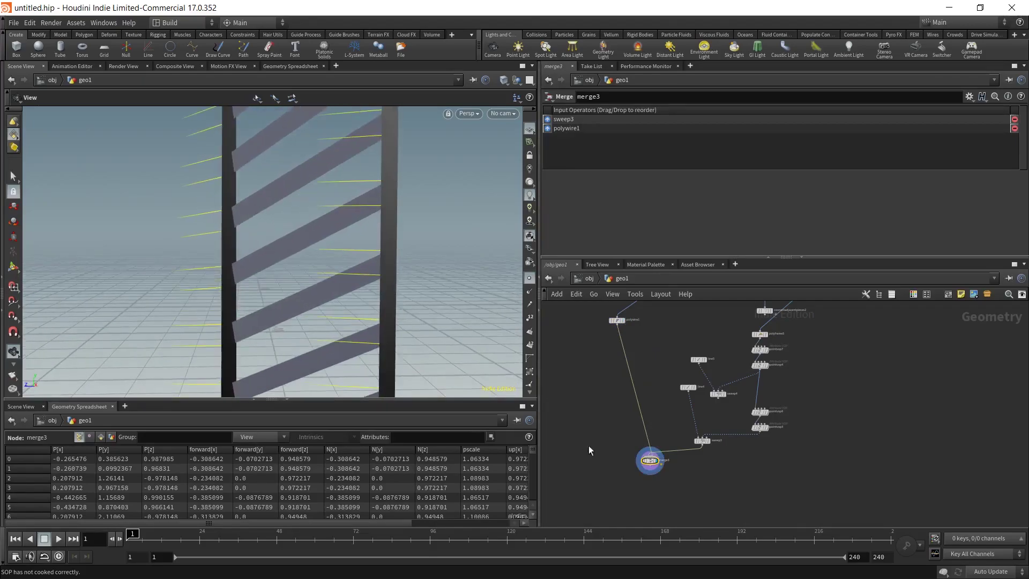
Add a Normal node below merge3 and display it to check the shading of the strips and rails.
key("Tab")
type("n")
key("Down")
key("Return")
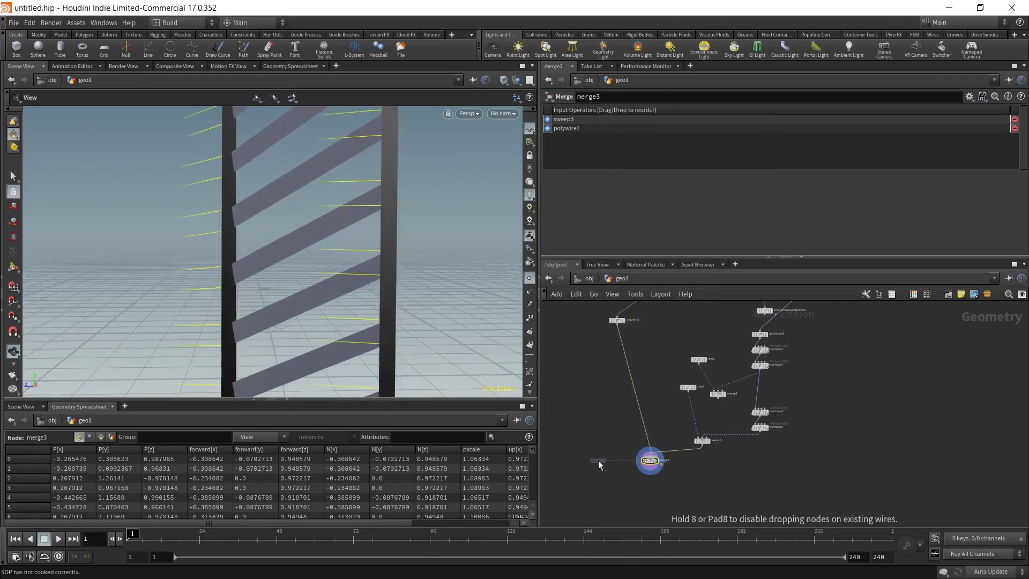
left_click(642, 486)
left_click(648, 484)
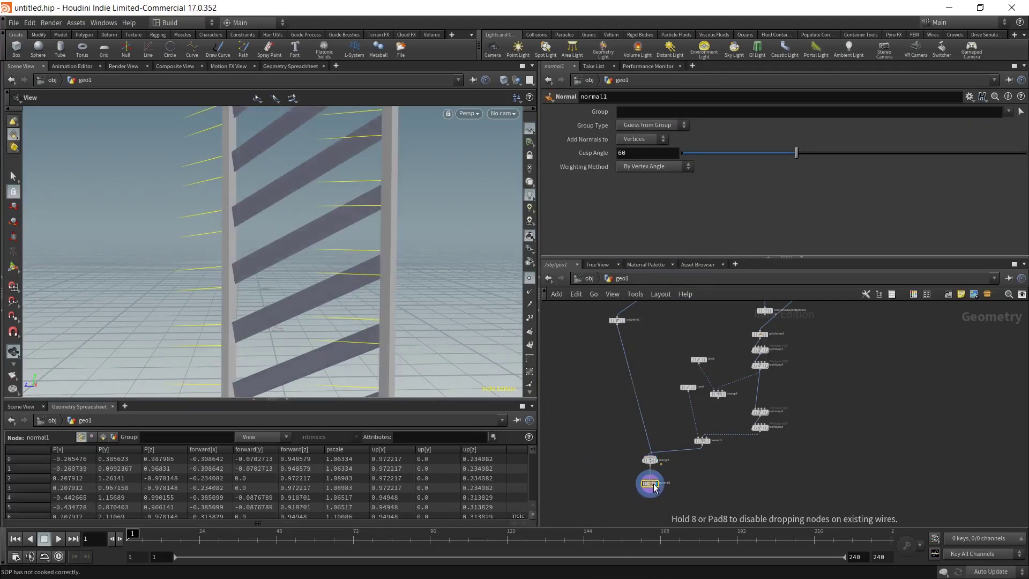
left_click_drag(348, 260, 240, 244)
key("Tab")
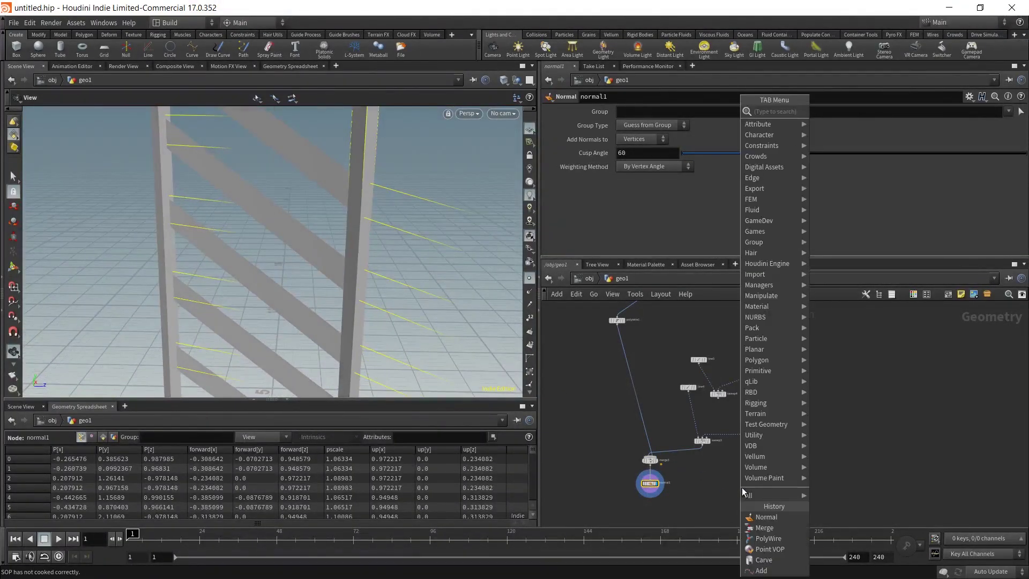
type("polywire")
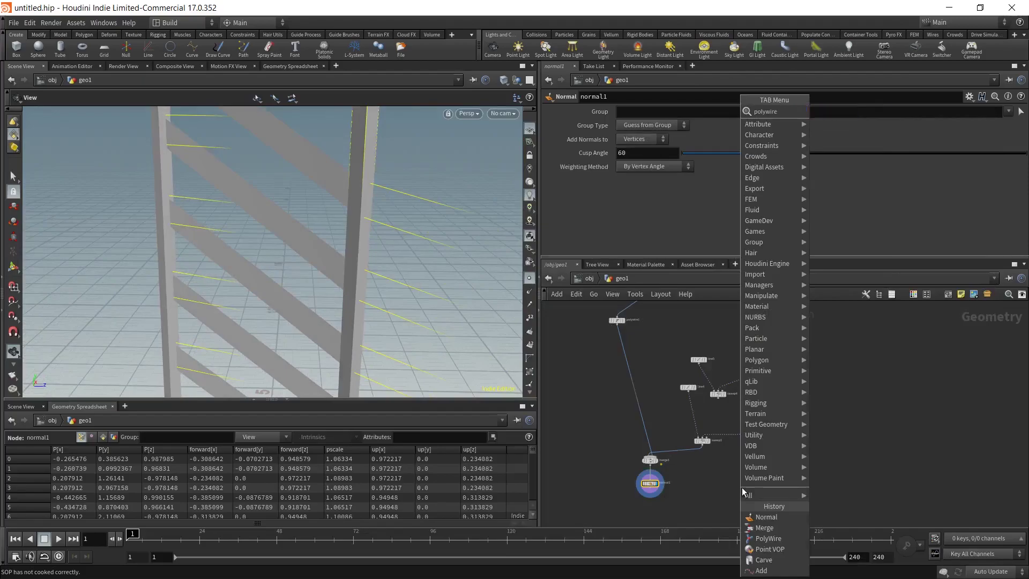
key("Return")
left_click(661, 426)
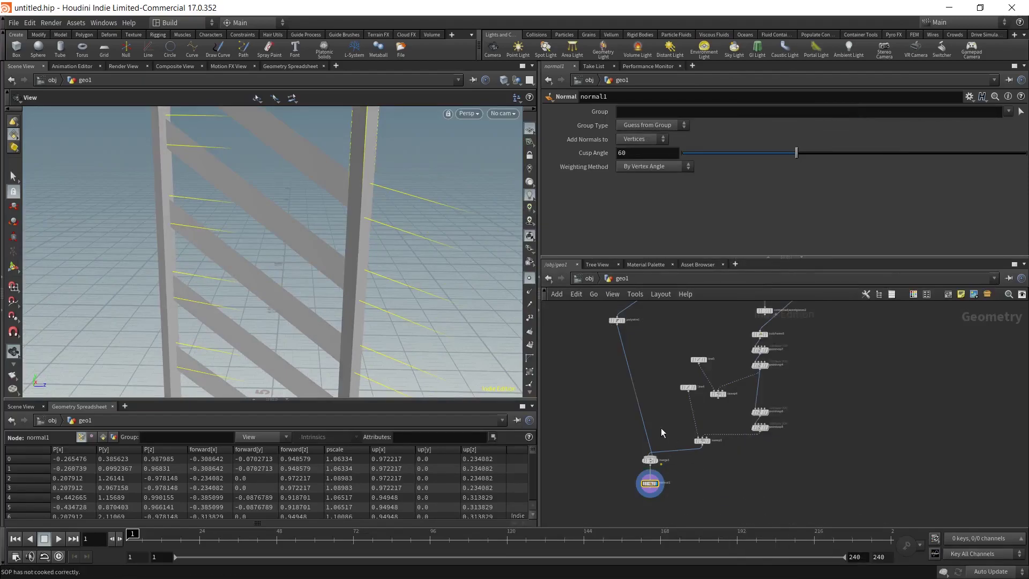
Insert a PolyExtrude between sweep3 and merge3 with Distance 0.161, and display normal1 to inspect the thickened strips.
key("Tab")
type("polye")
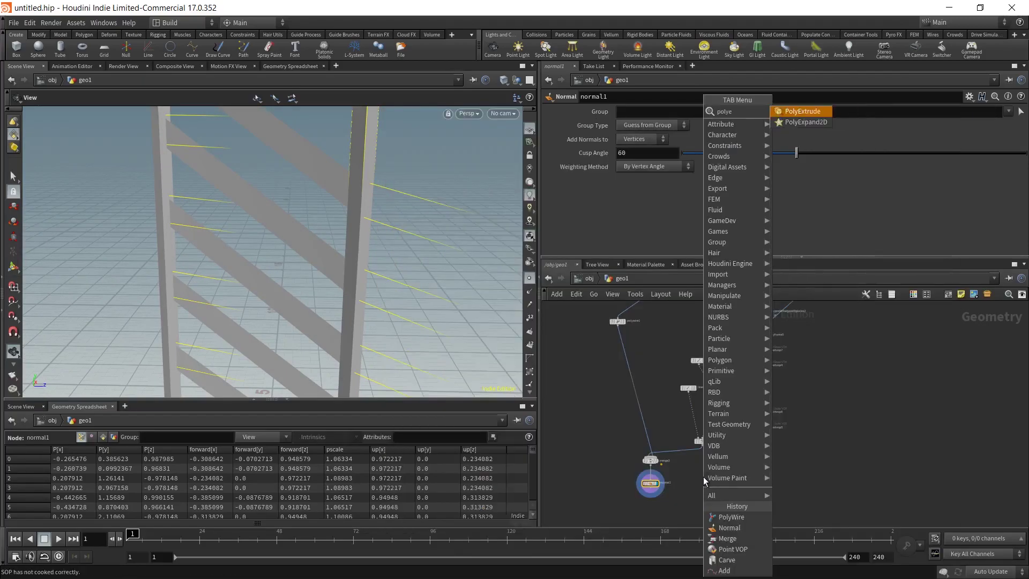
key("Return")
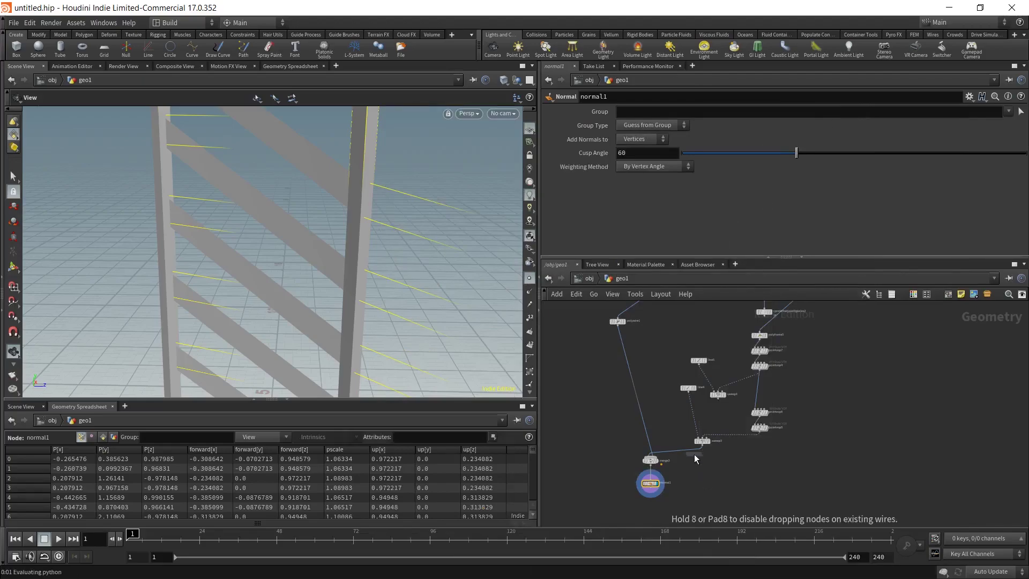
left_click(677, 456)
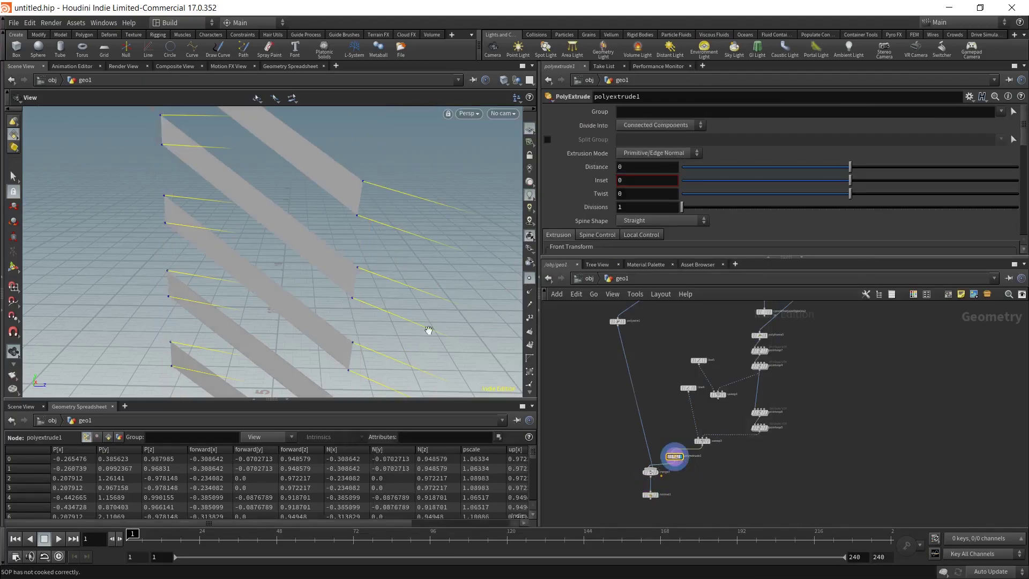
left_click_drag(873, 168, 877, 167)
left_click(657, 494)
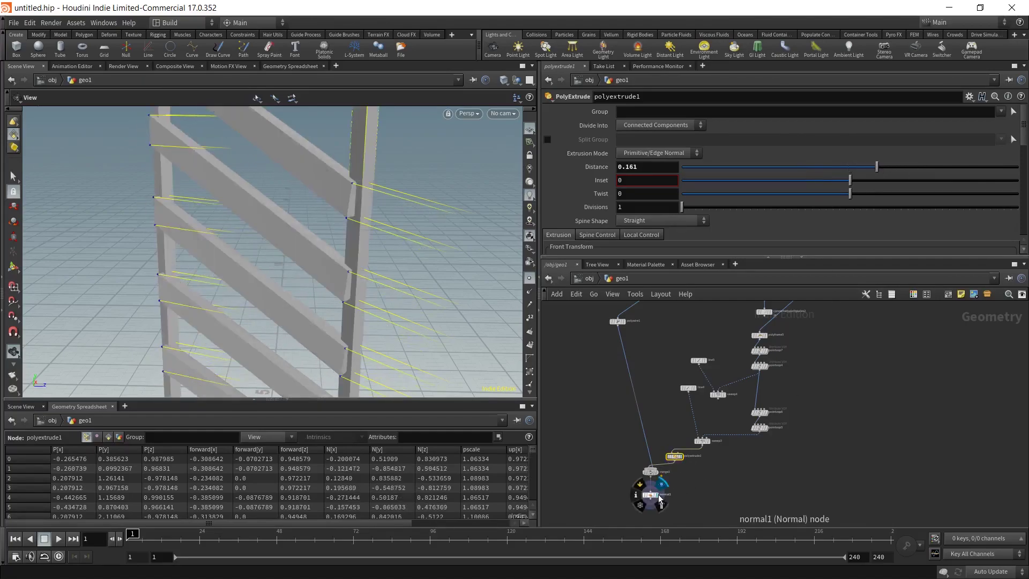
left_click_drag(321, 252, 368, 242)
left_click_drag(312, 208, 353, 98)
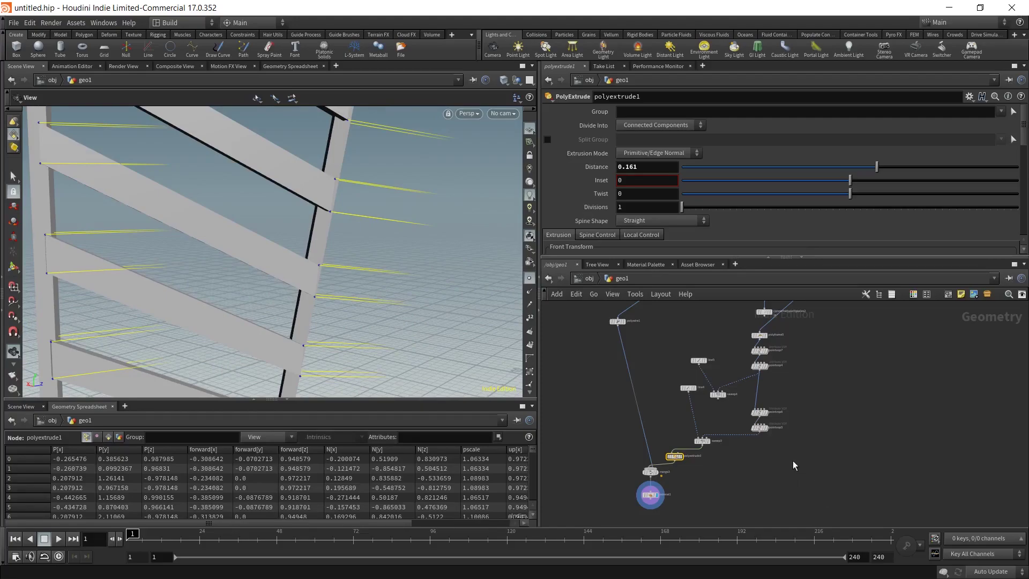
Move pointvop6 and pointvop5 up and add a Point Wrangle fed by pointvop5.
left_click_drag(786, 451, 752, 410)
left_click(763, 398)
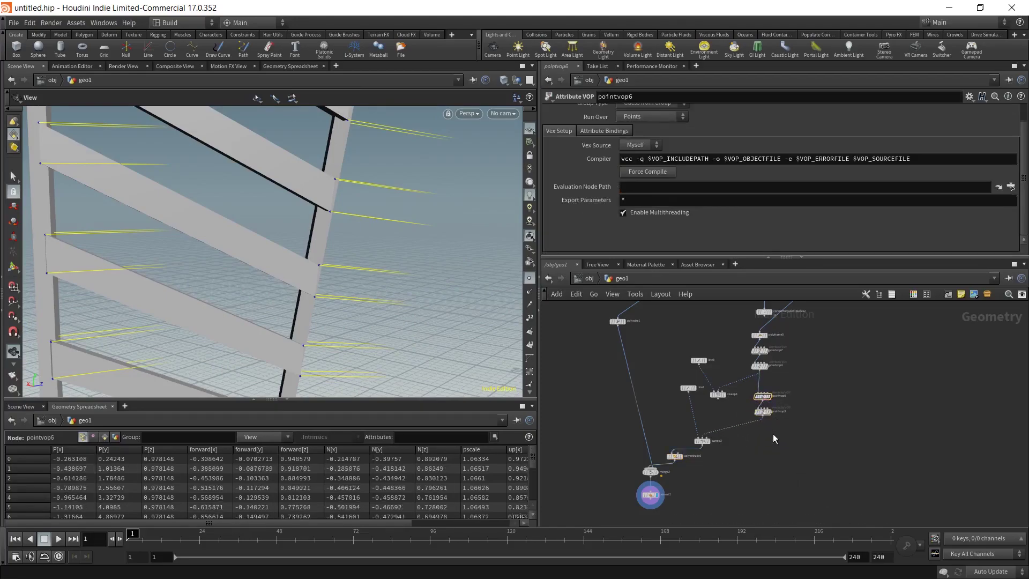
key("Tab")
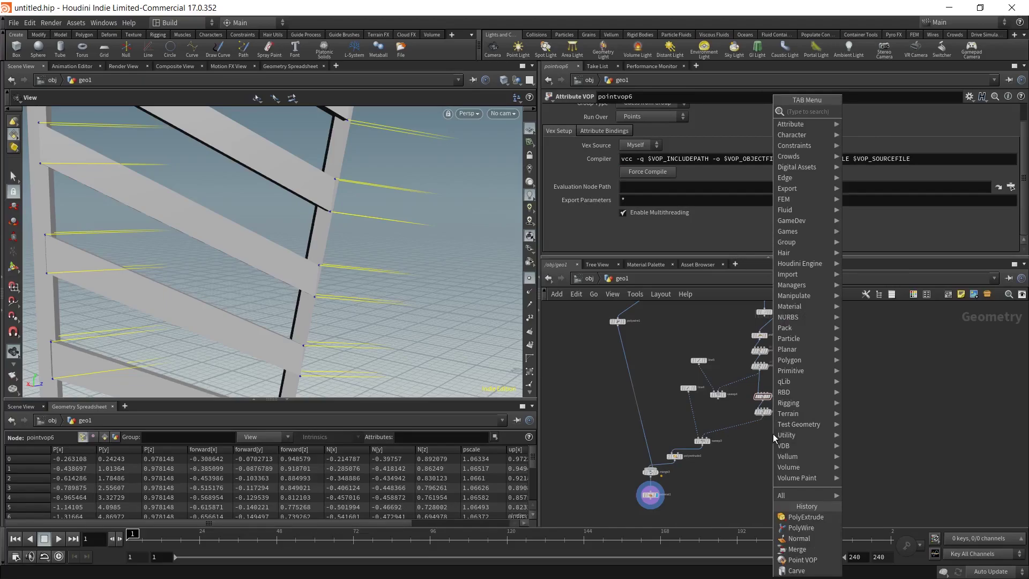
type("poi")
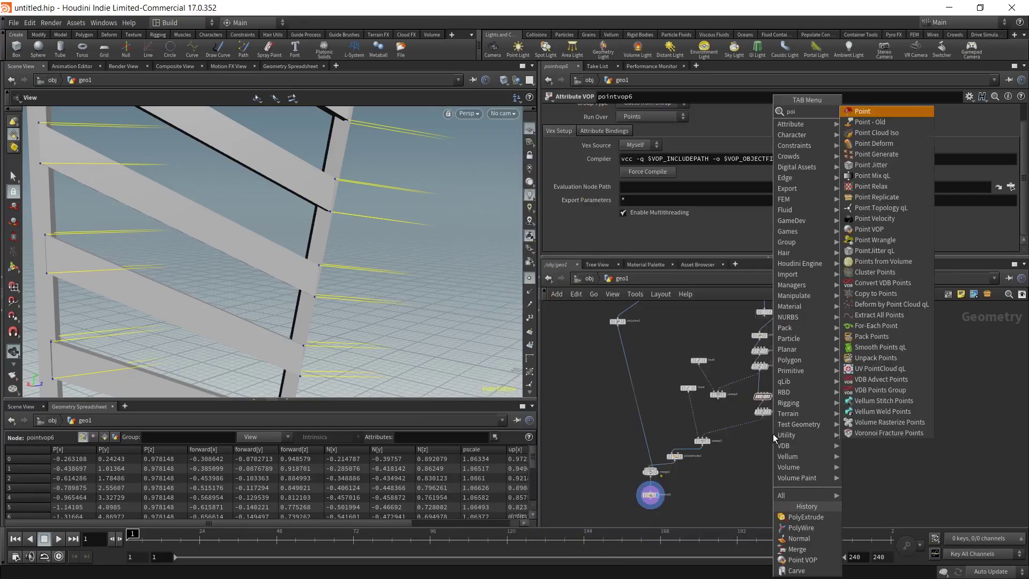
key("Return")
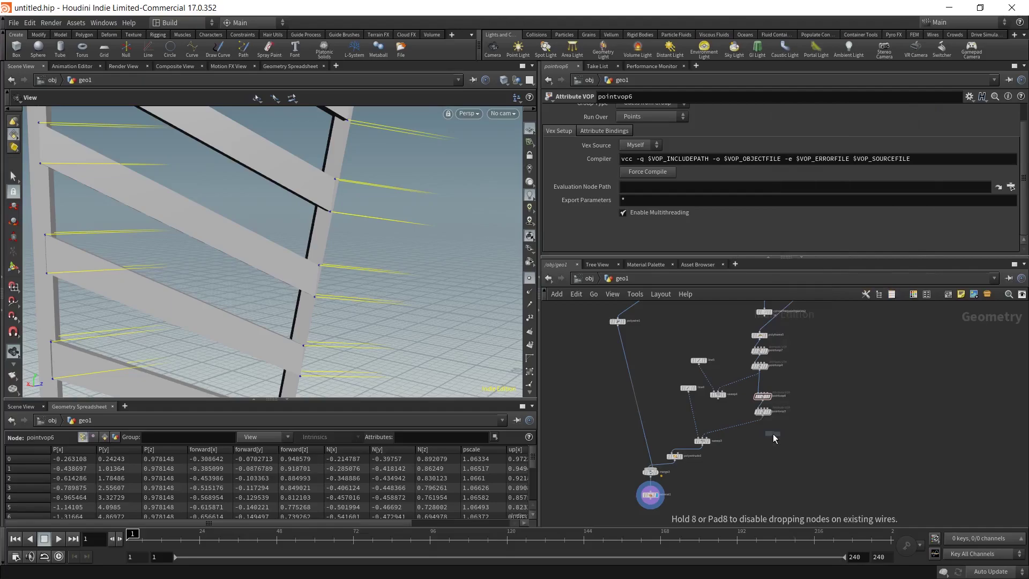
scroll(773, 433, "up", 2)
left_click(773, 433)
left_click(758, 408)
left_click(771, 426)
Rename the wrangle prim, run it over Primitives with the expression v@primcentroid = @P; and view the primitive attributes.
left_click(597, 216)
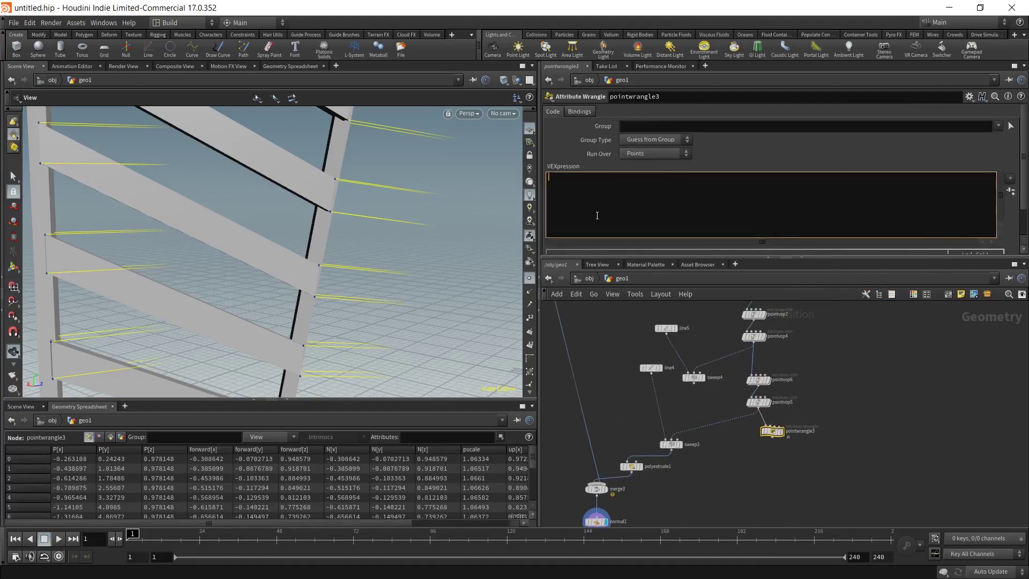
type("v@primcentroid")
double_click(812, 429)
type("prim")
left_click(655, 153)
left_click(645, 173)
left_click(615, 180)
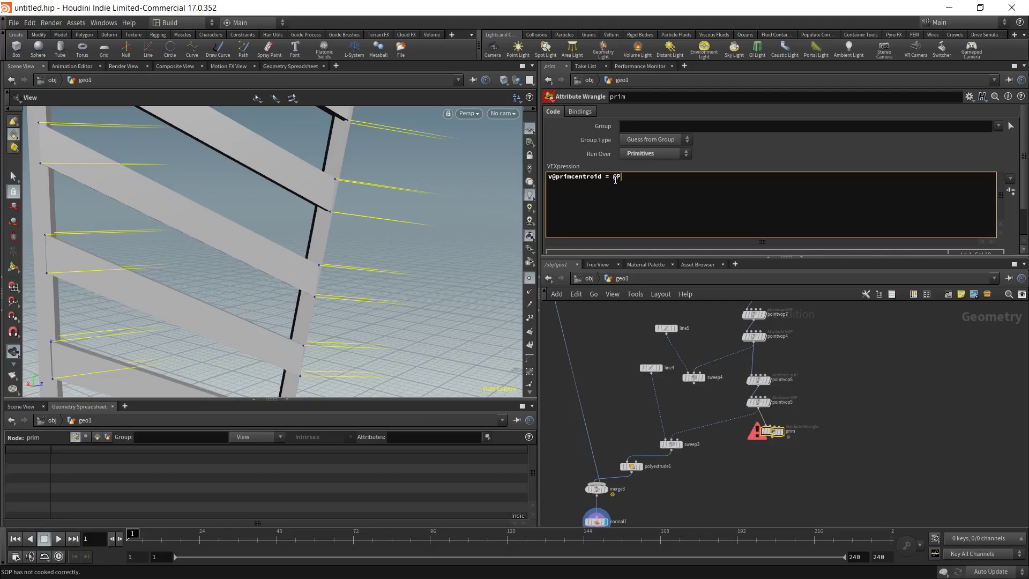
left_click(850, 434)
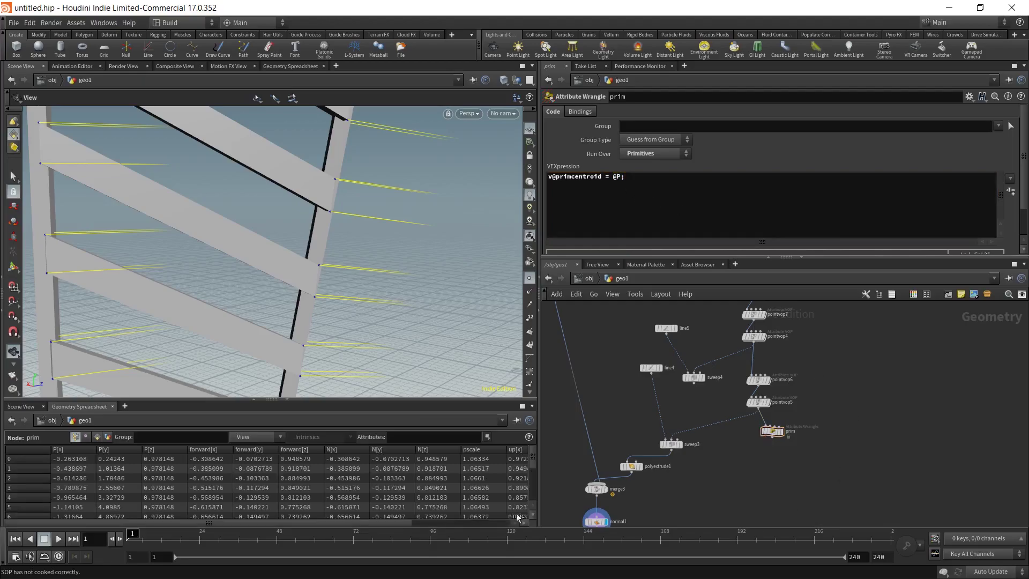
left_click_drag(384, 522, 414, 522)
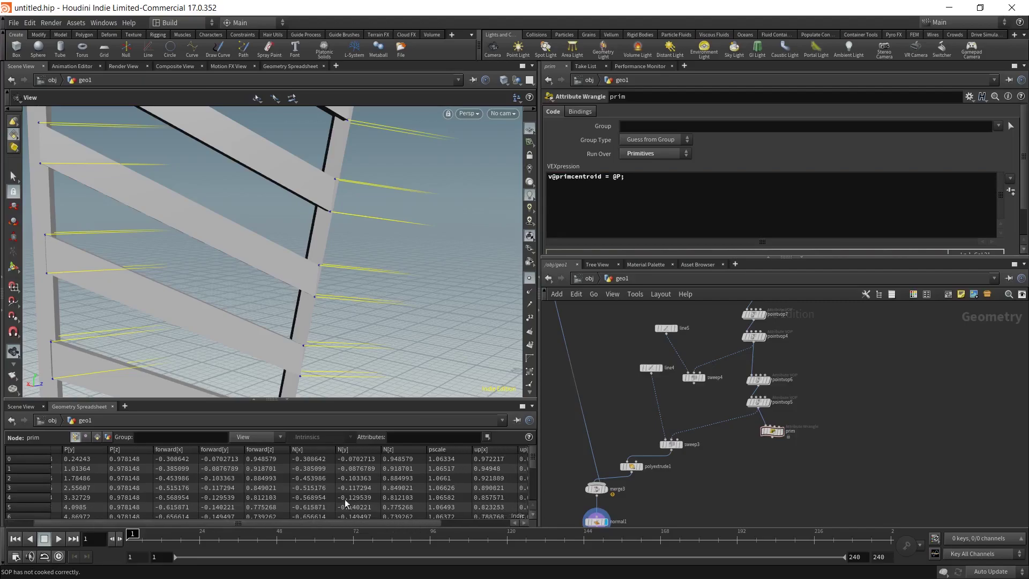
left_click(97, 437)
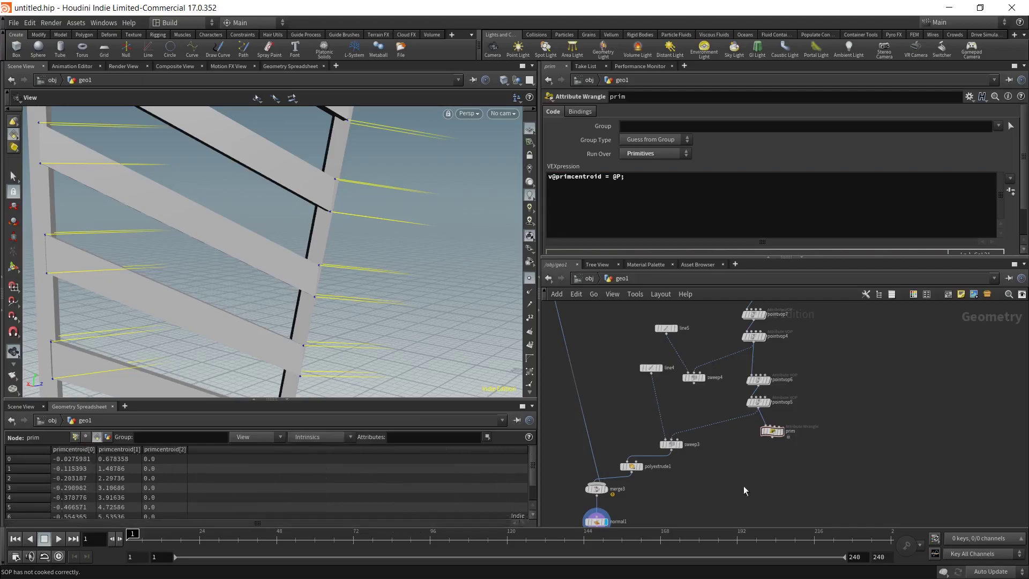
Add an Attribute Promote node below the prim wrangle, wire it in and display it.
scroll(763, 456, "up", 2)
key("Tab")
type("a")
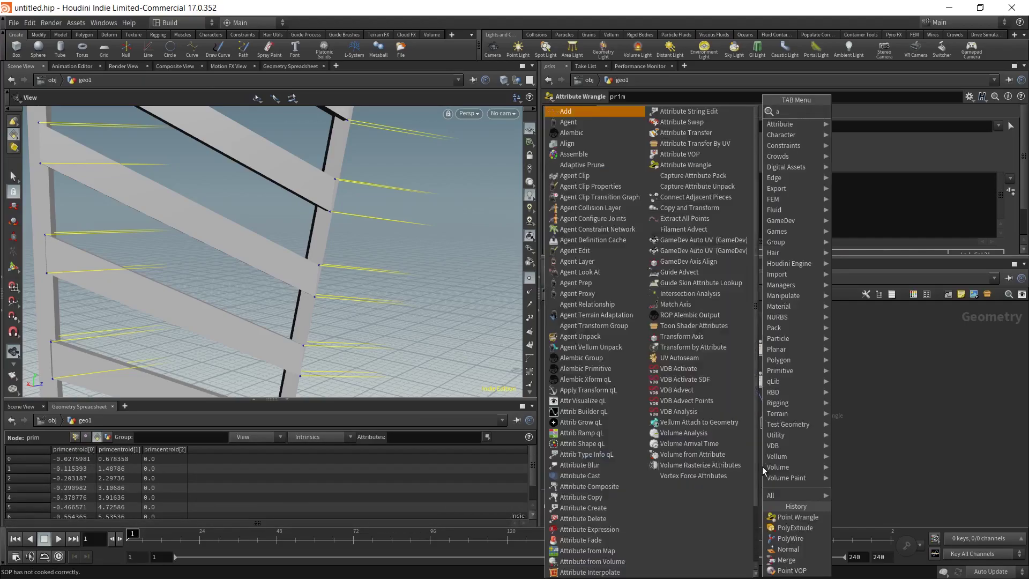
type("ttribure")
key("BackSpace")
key("BackSpace")
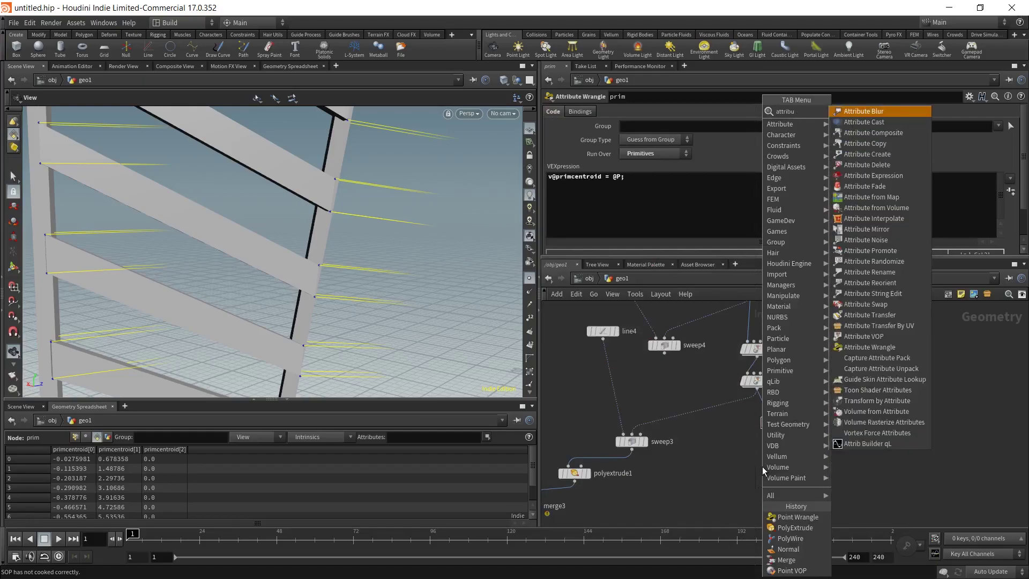
type("te pro")
key("Return")
left_click(762, 467)
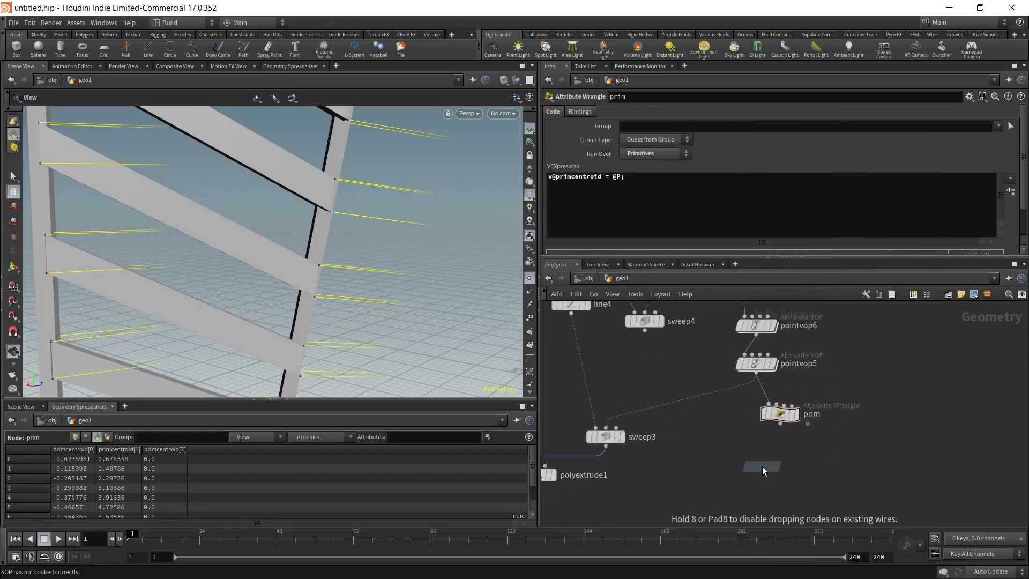
left_click_drag(782, 475, 799, 453)
Promote the primcentroid attribute from Primitive to Point and view the point attributes in the spreadsheet.
left_click(637, 110)
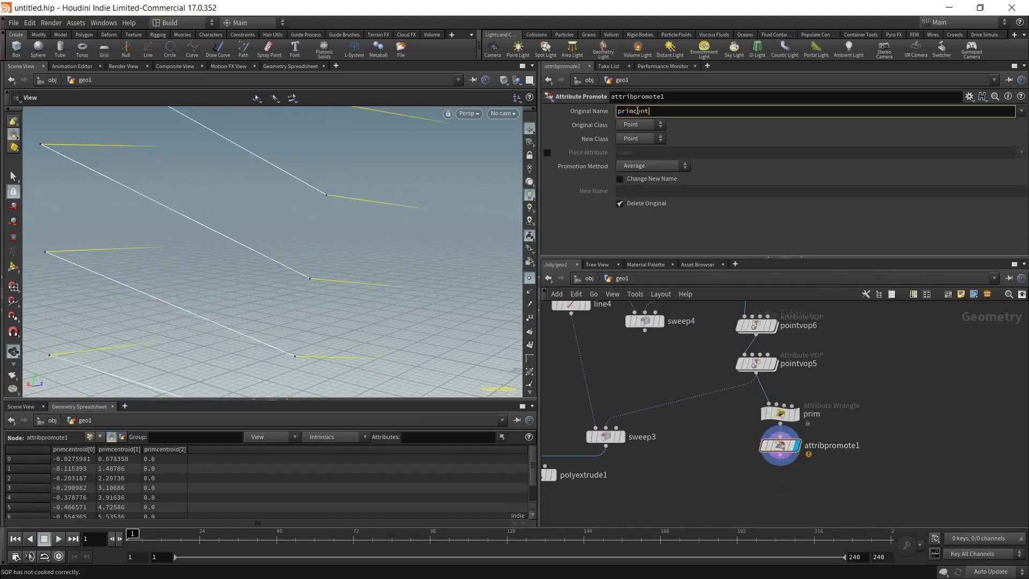
type("primcentroid")
left_click(643, 126)
left_click(642, 138)
left_click(646, 140)
left_click(654, 150)
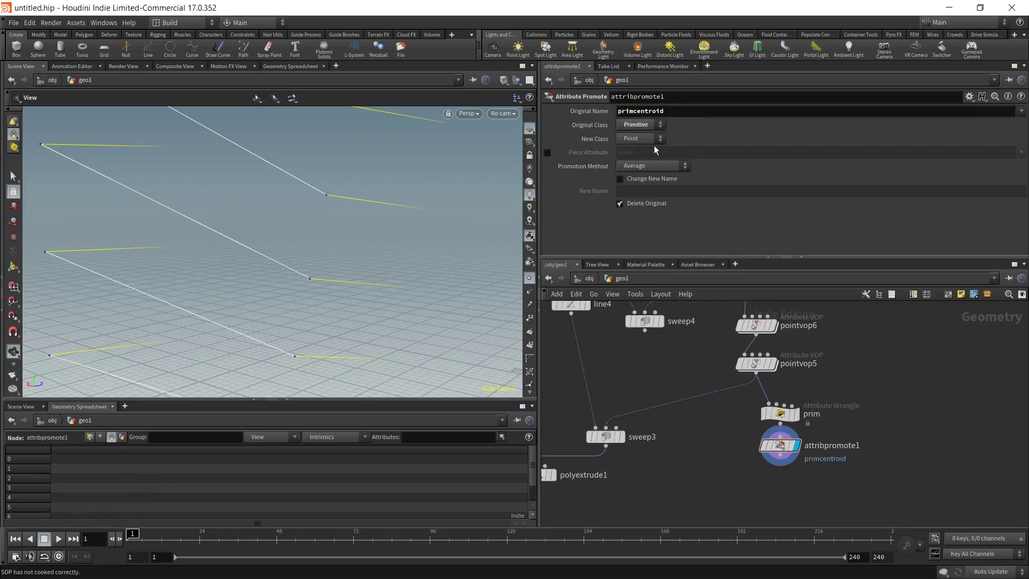
left_click(92, 436)
Add a Point VOP fed by attribpromote1, enter its network and lay out the nodes.
middle_click_drag(762, 476, 741, 456)
key("Tab")
type("wrangle")
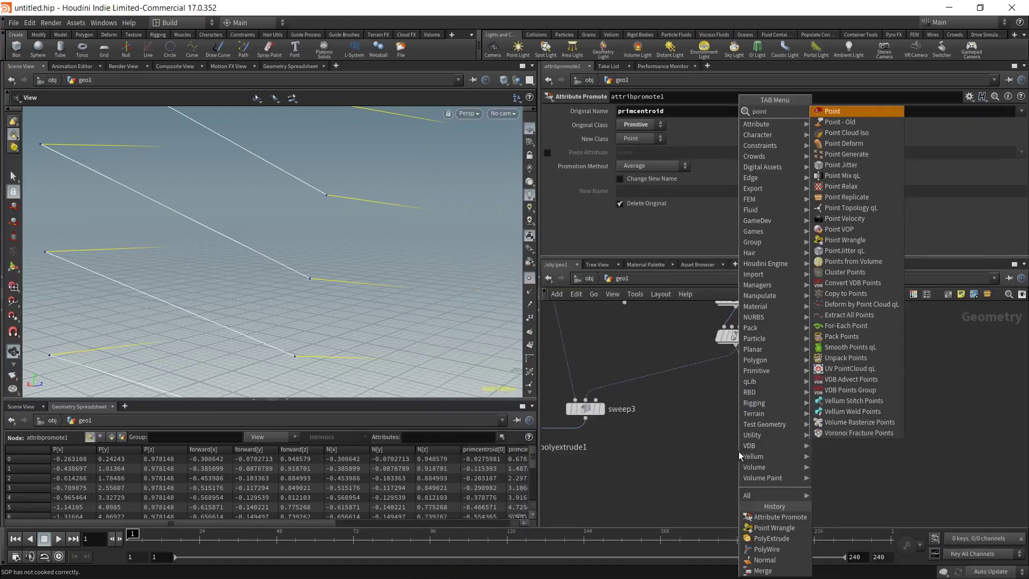
key("Return")
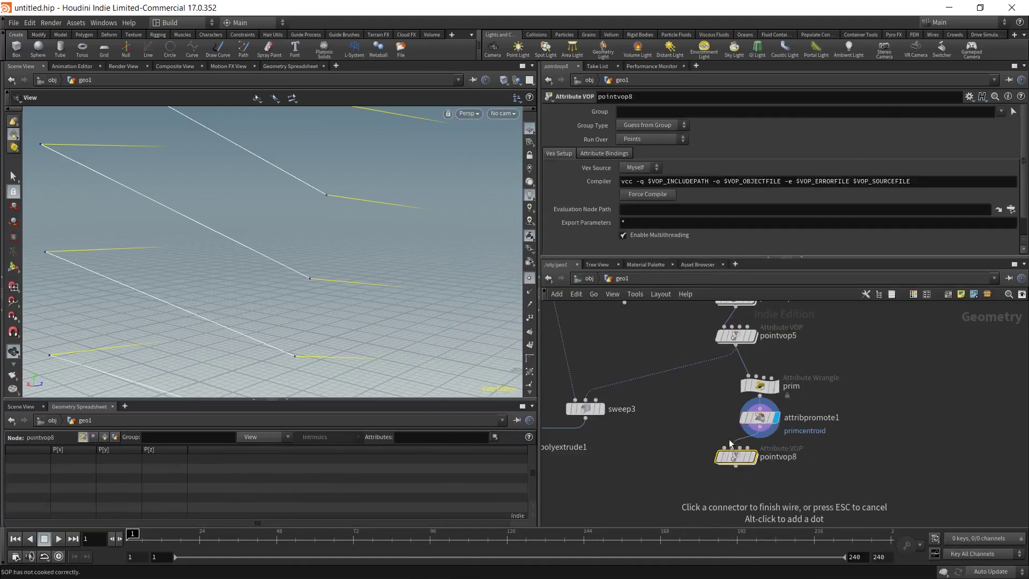
double_click(760, 452)
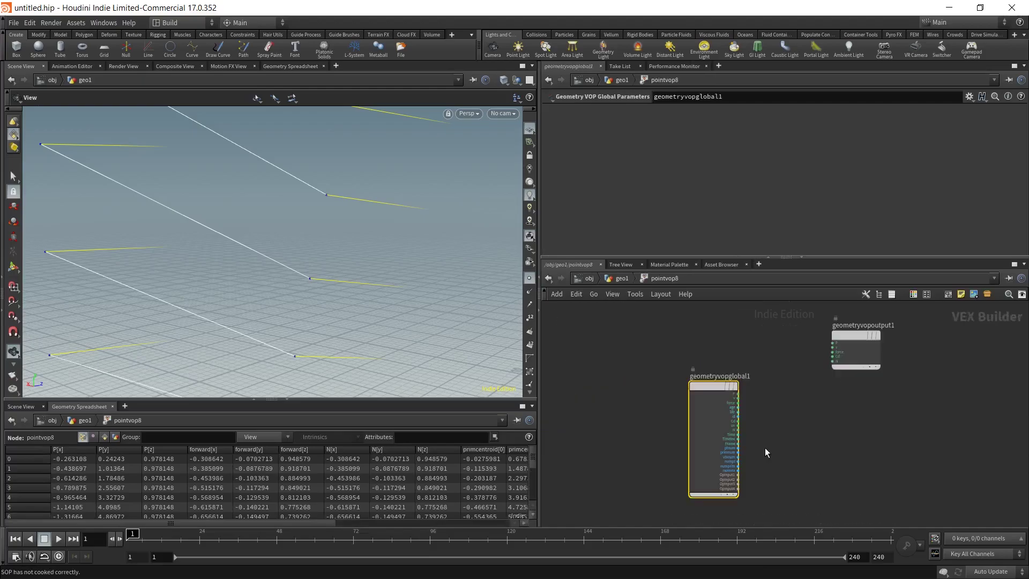
key("l")
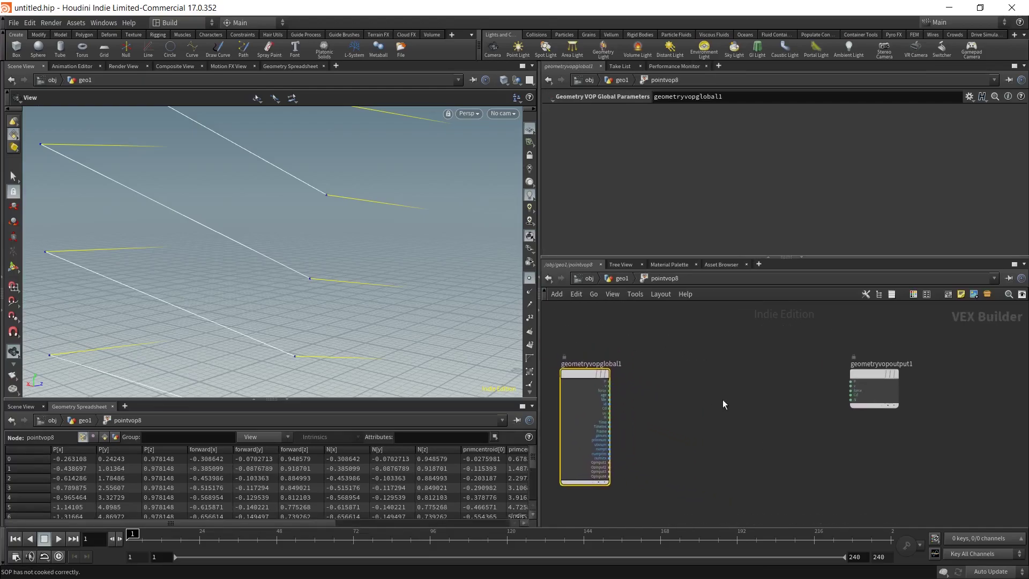
Add a Bind node in the Point VOP, name it forward and set its type to 3 Floats (vector).
middle_click_drag(315, 248, 292, 255)
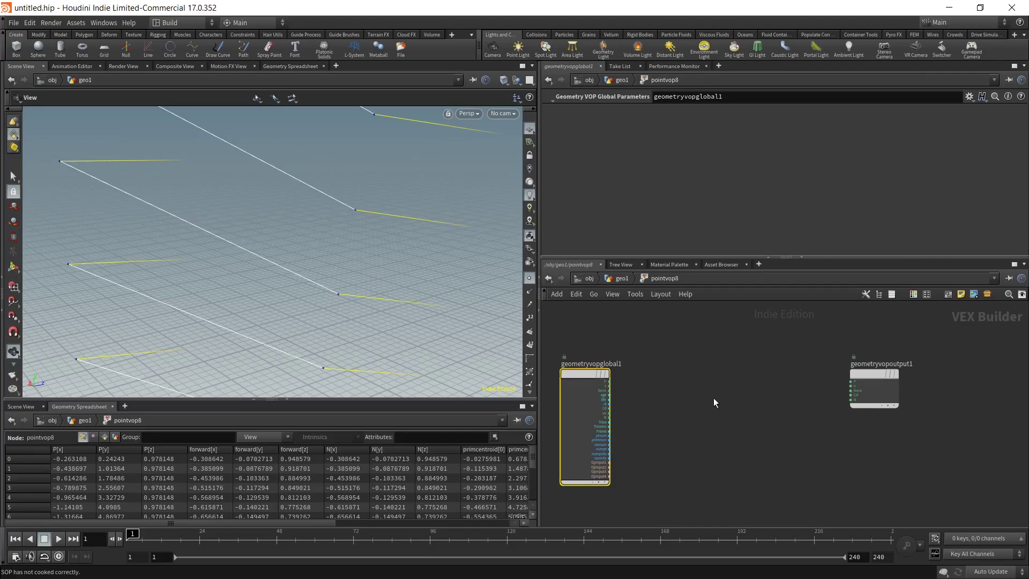
key("Tab")
type("bind")
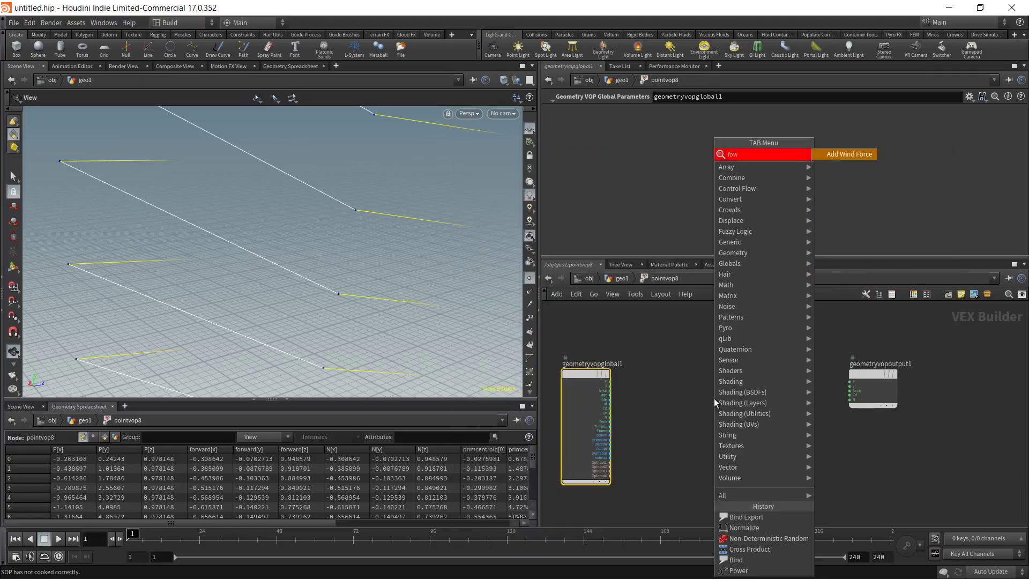
key("Return")
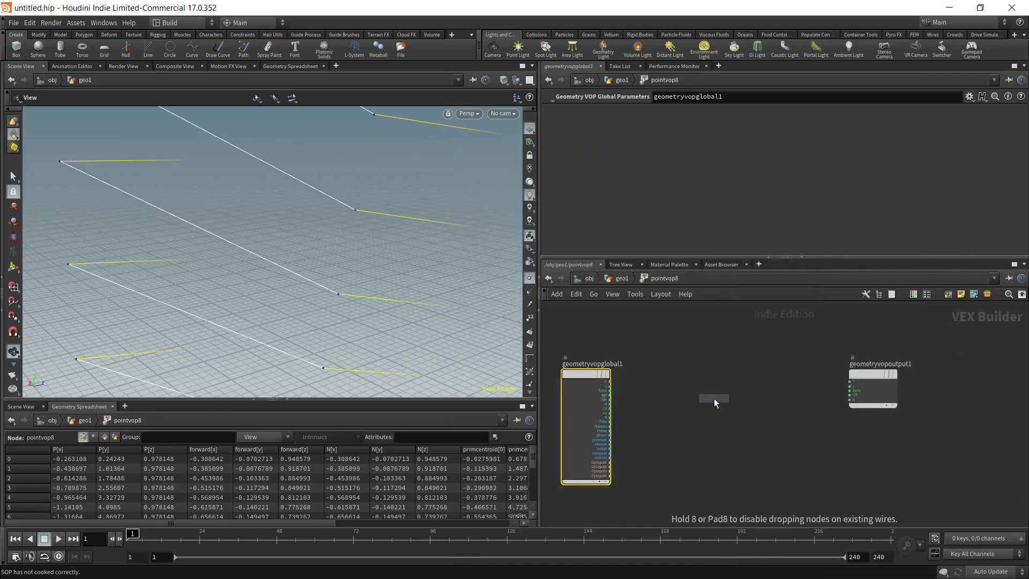
left_click(638, 440)
double_click(642, 111)
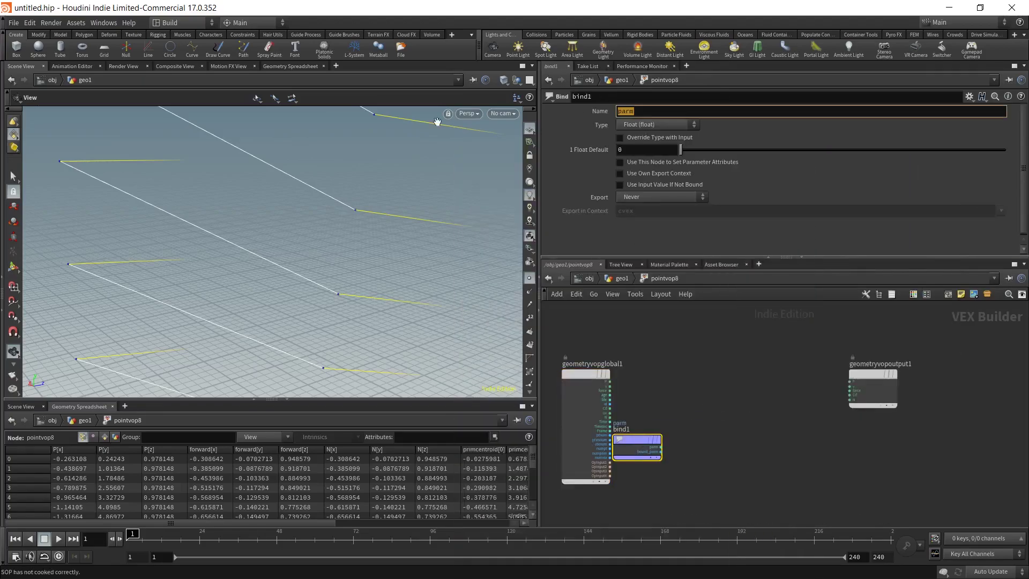
type("forward")
left_click(659, 124)
left_click(659, 199)
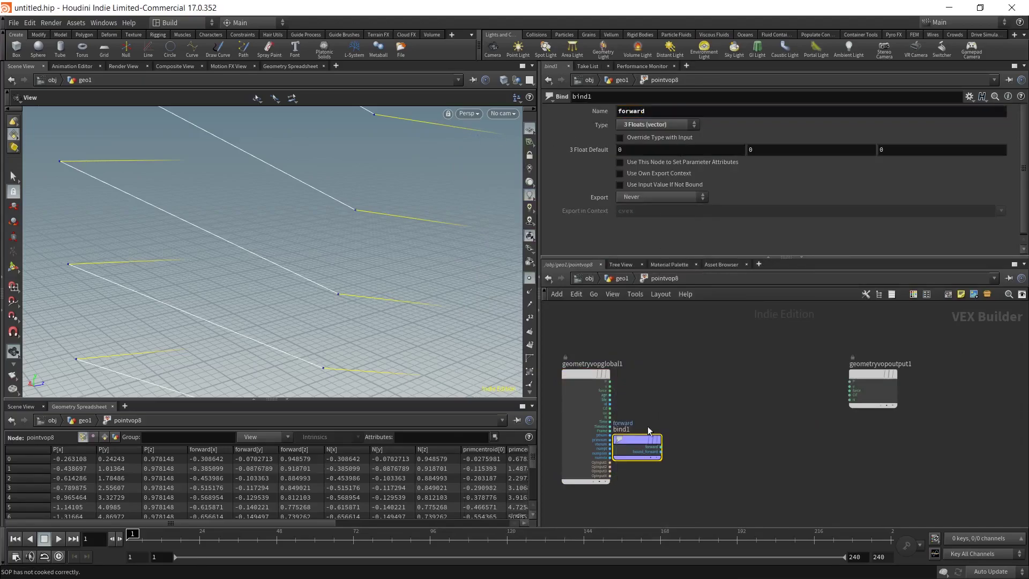
Duplicate the forward Bind node and set the copy's attribute name to primcentroid.
key("Tab")
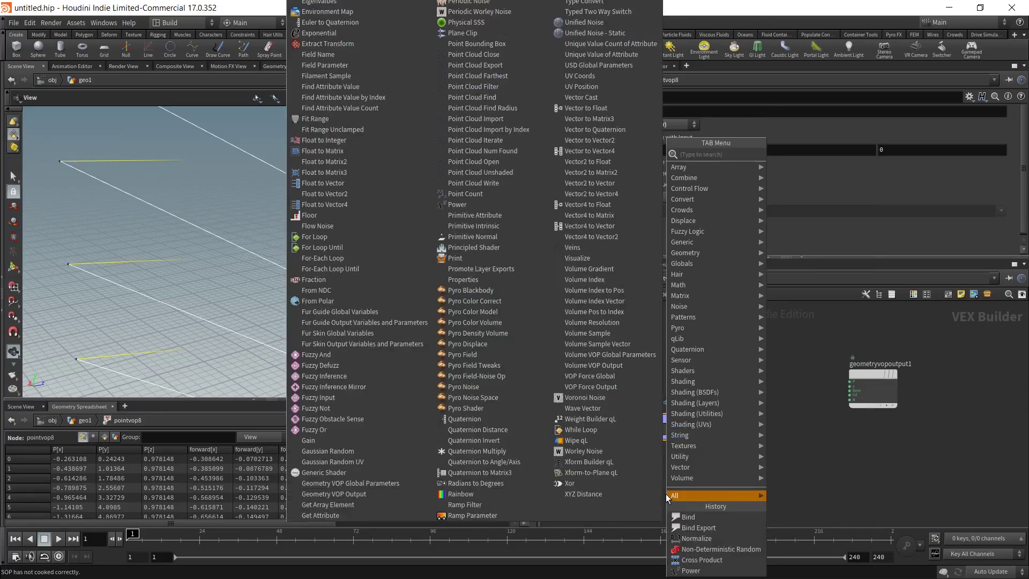
key("Escape")
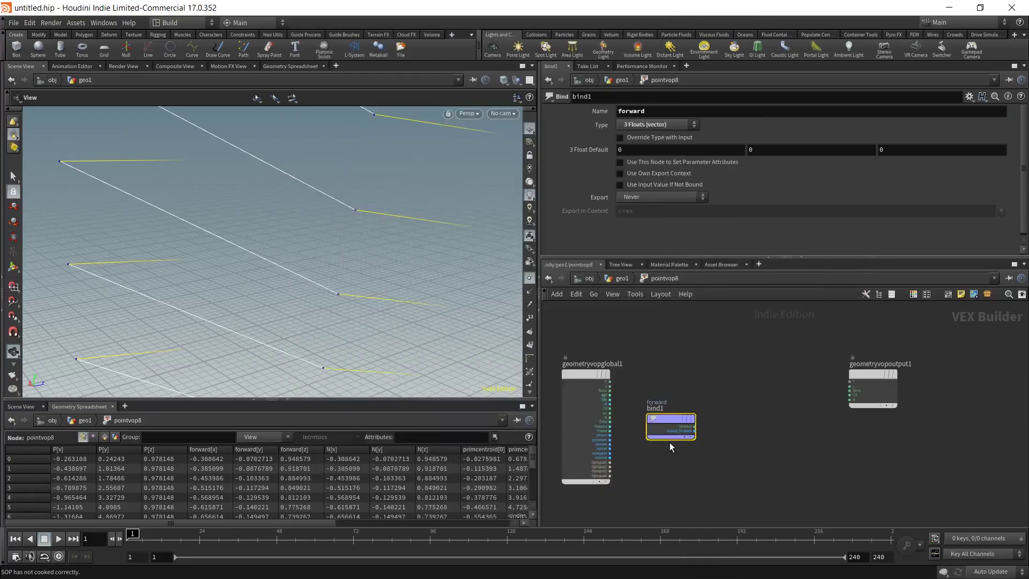
key("ctrl+c")
key("ctrl+v")
double_click(633, 111)
type("pri")
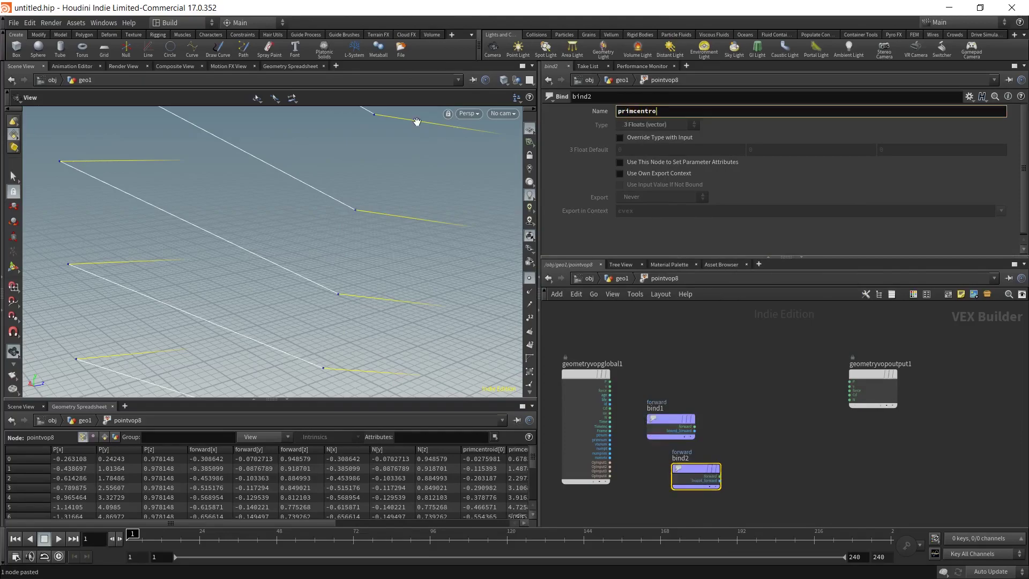
key("Return")
Place an Add node that sums the global P and the bound forward vector.
middle_click_drag(684, 384, 709, 392)
left_click_drag(595, 375, 580, 348)
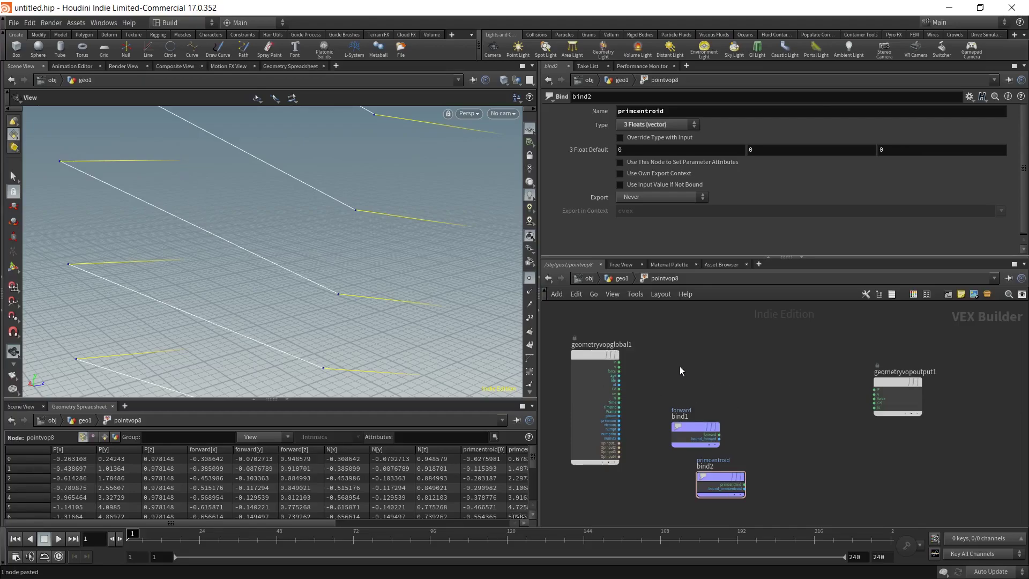
key("Tab")
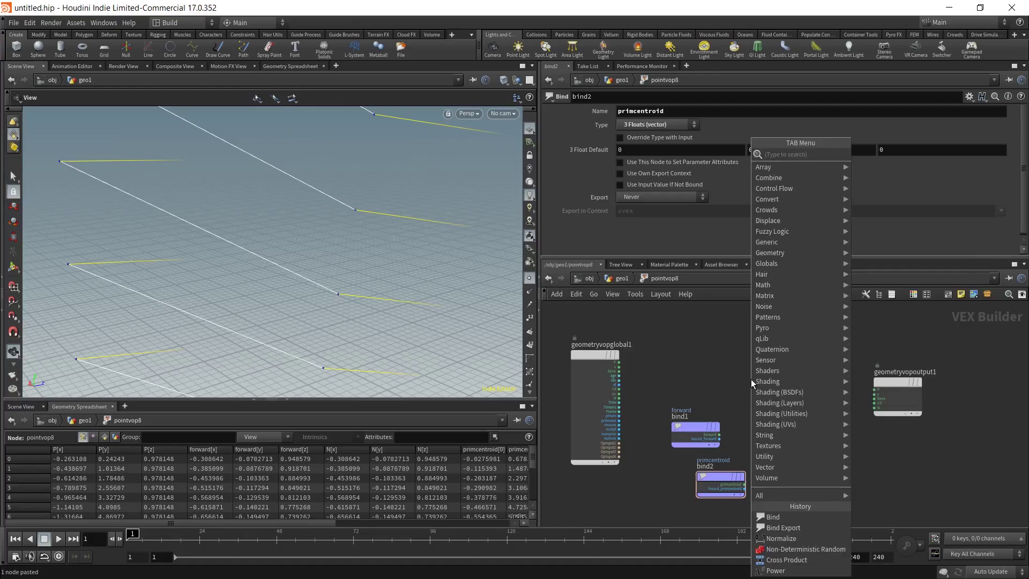
key("Return")
left_click(751, 379)
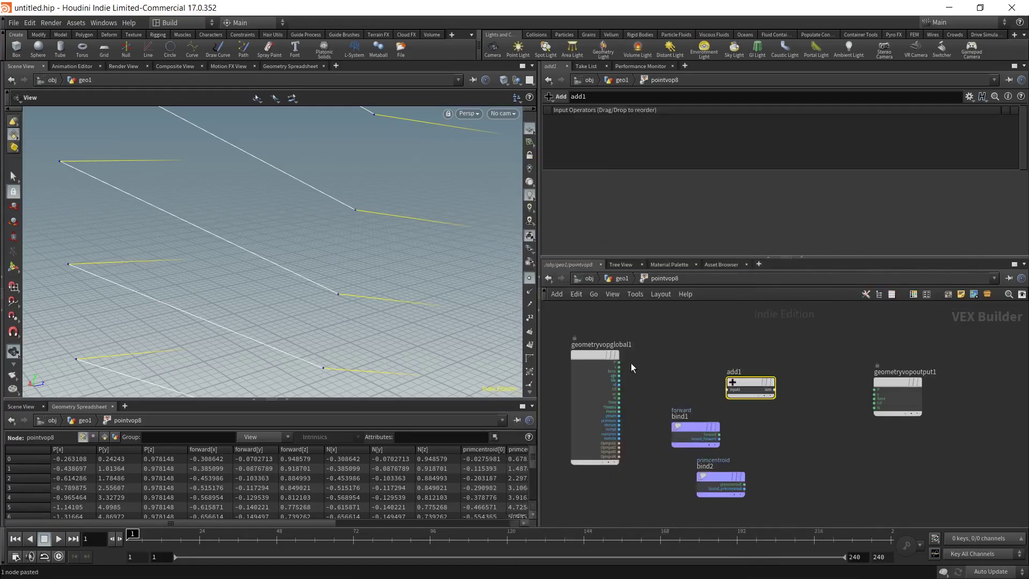
left_click(619, 363)
left_click(729, 390)
left_click_drag(751, 388, 760, 376)
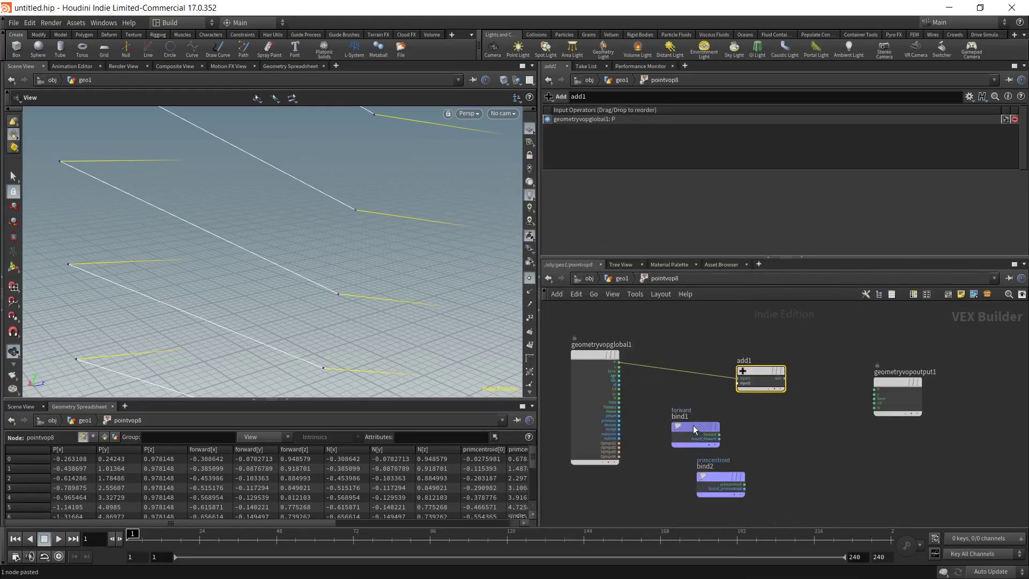
left_click_drag(719, 438, 702, 424)
left_click(700, 423)
left_click(739, 382)
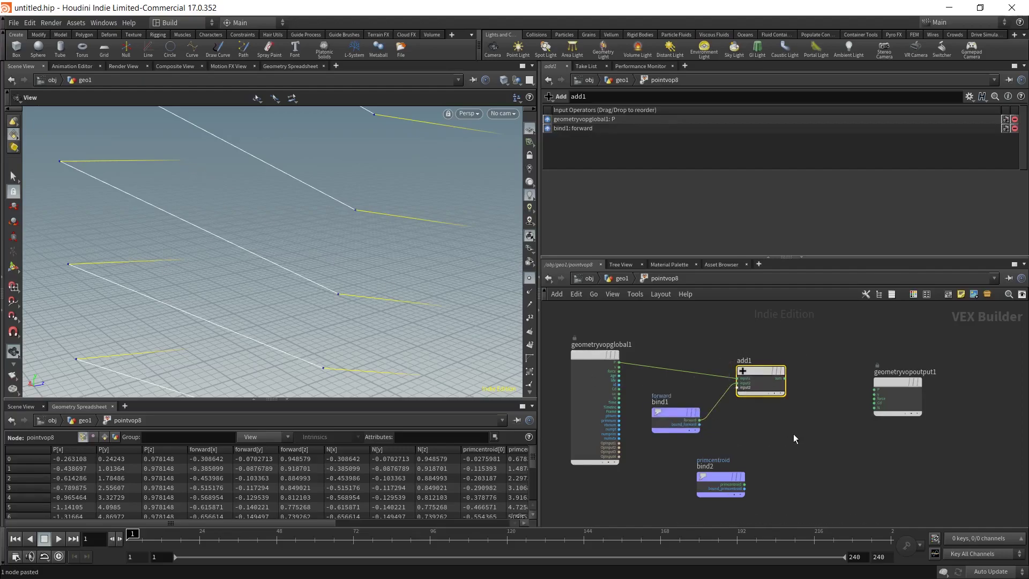
Add a Distance node measuring from the Add node's sum to the bound primcentroid.
middle_click_drag(793, 433, 795, 402)
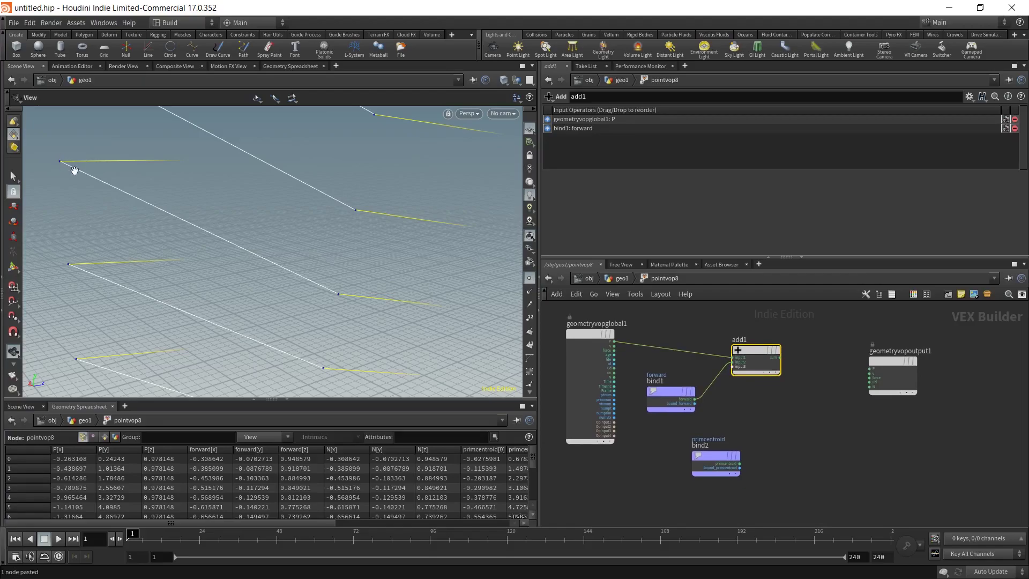
key("Tab")
type("bind")
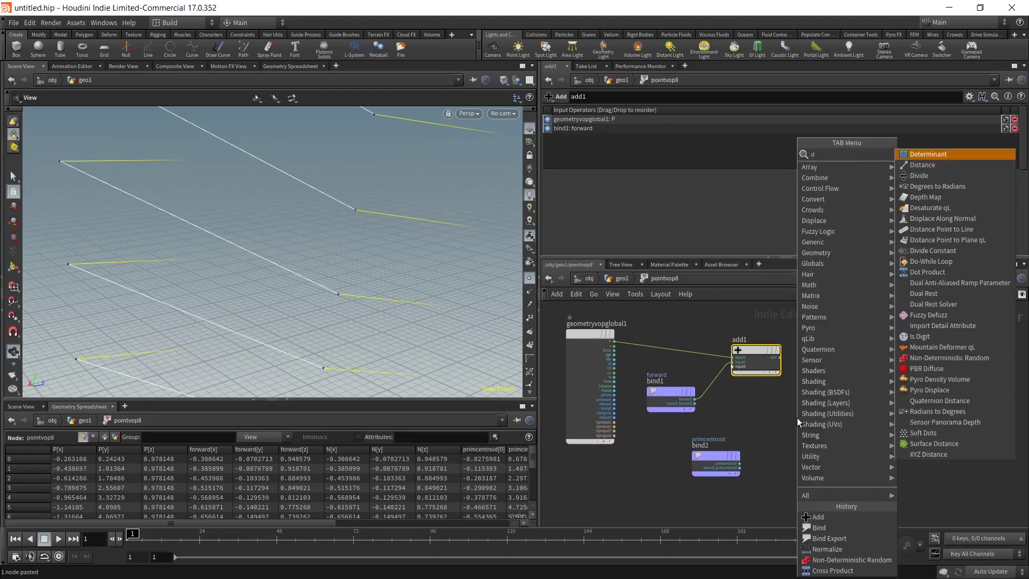
key("Return")
left_click(796, 417)
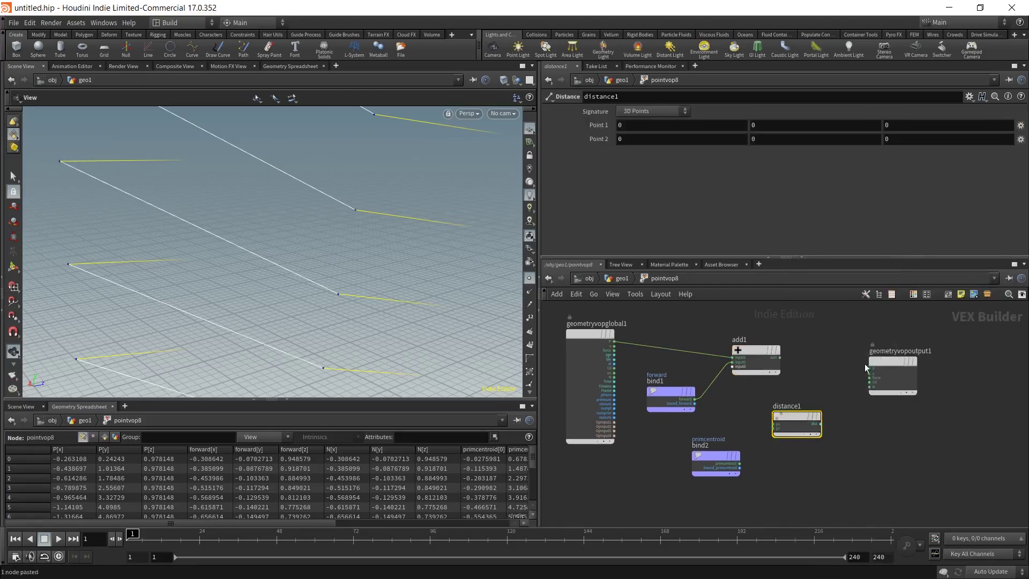
left_click_drag(797, 414, 847, 364)
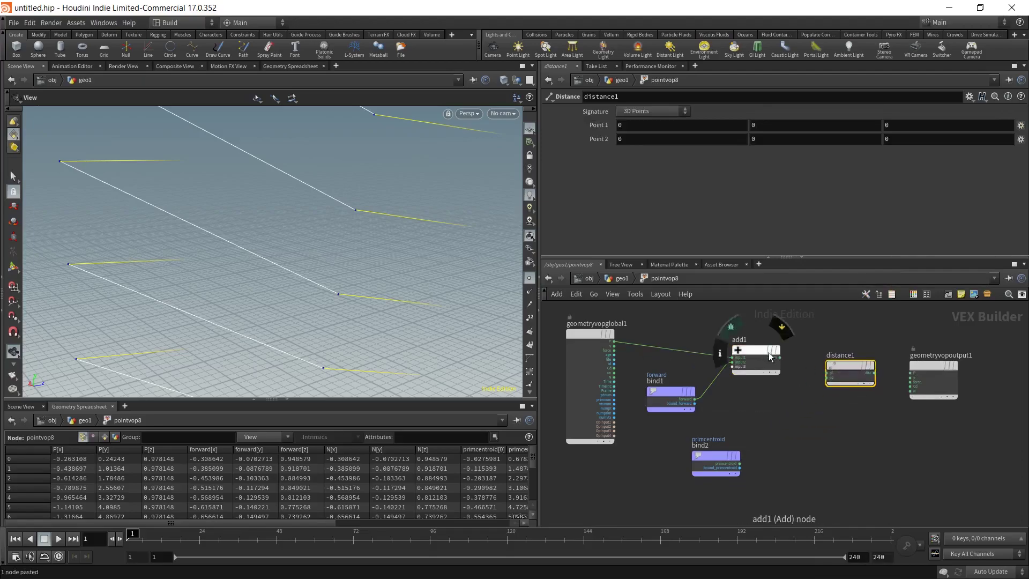
left_click_drag(780, 358, 750, 453)
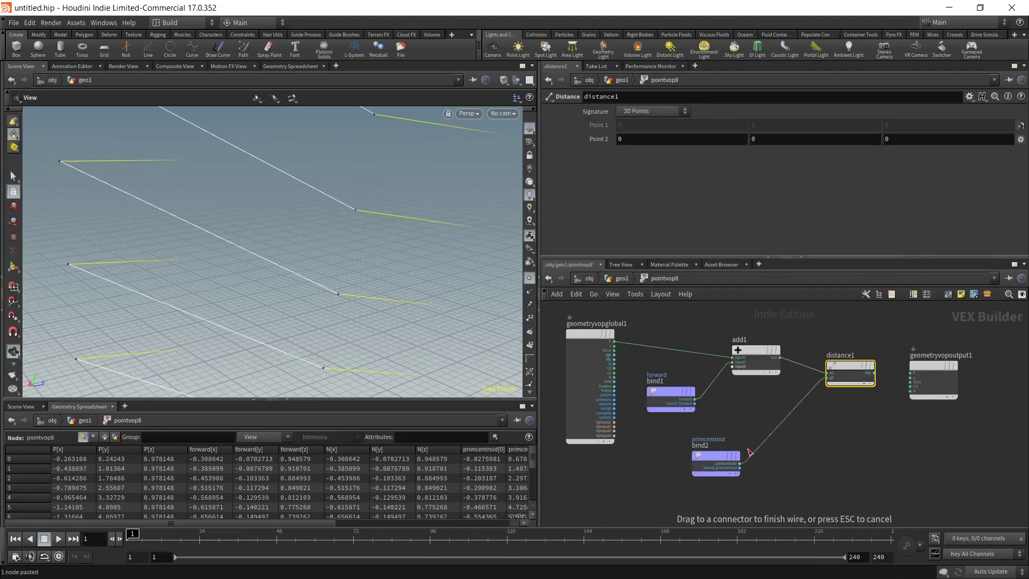
left_click(828, 378)
Duplicate the Distance node and wire the global P into the copy's first point, making room before the output node.
left_click_drag(841, 361, 844, 413, "alt")
left_click(823, 413)
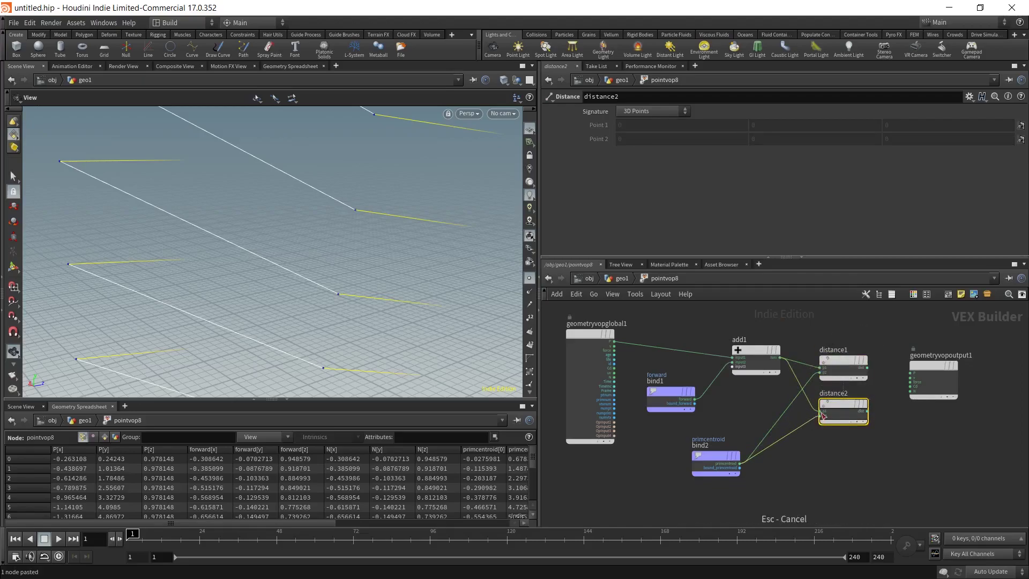
left_click(615, 341)
middle_click_drag(878, 445, 740, 457)
left_click_drag(787, 383, 895, 378)
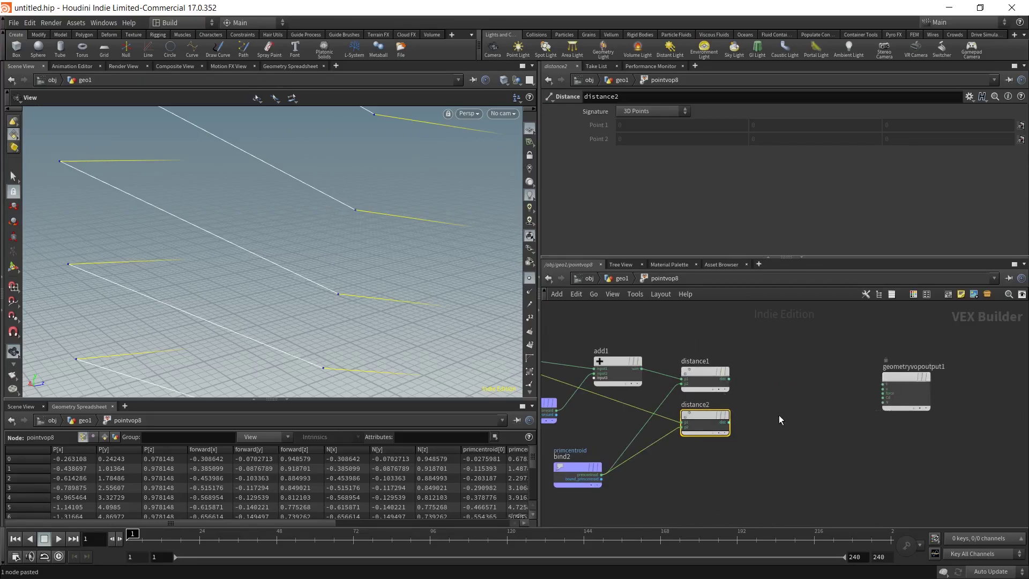
Add a Compare node taking distance1 and distance2 as inputs, and set its test to Greater Than.
key("Tab")
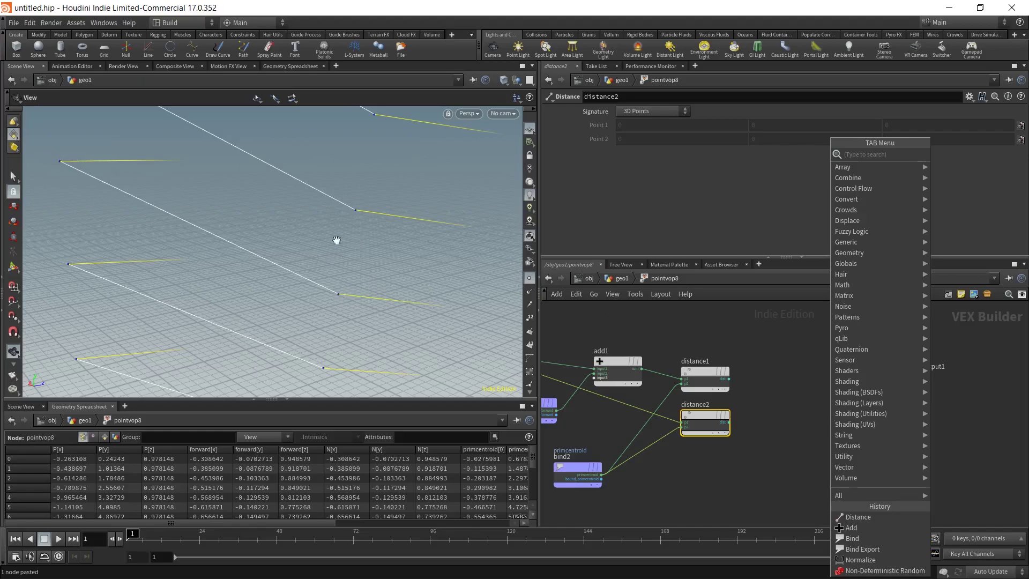
left_click(802, 386)
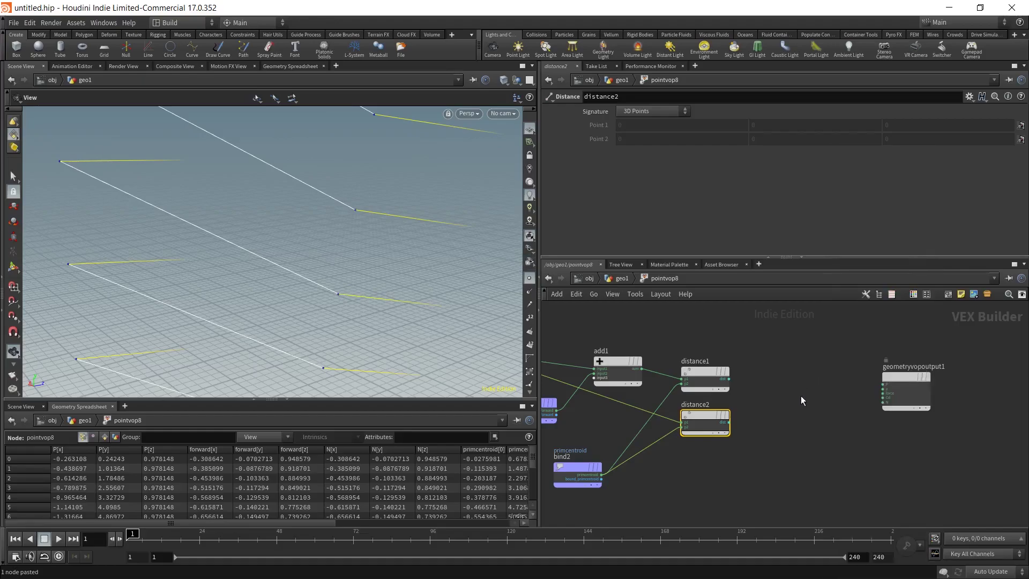
key("Tab")
type("compar")
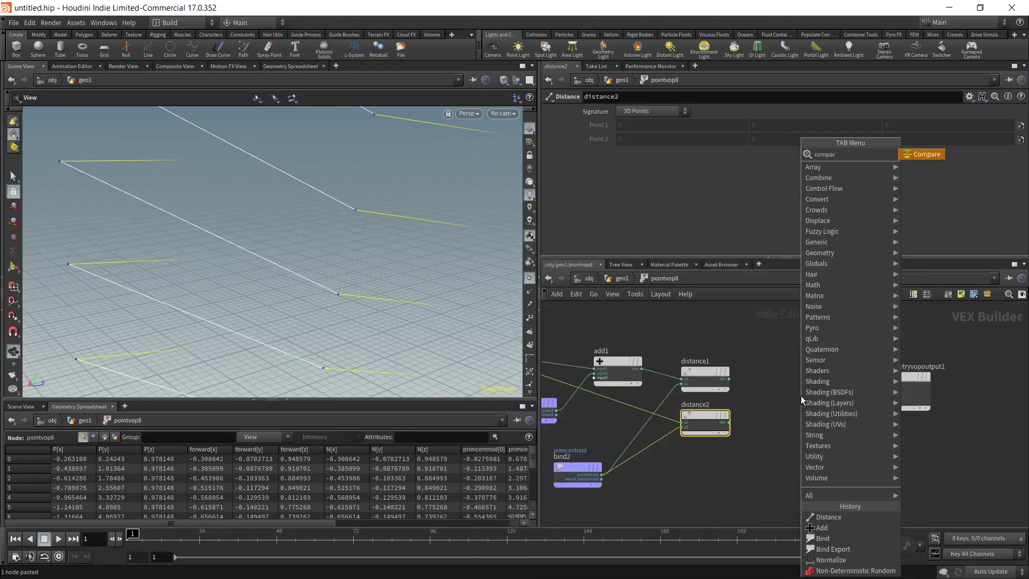
key("Return")
left_click(819, 410)
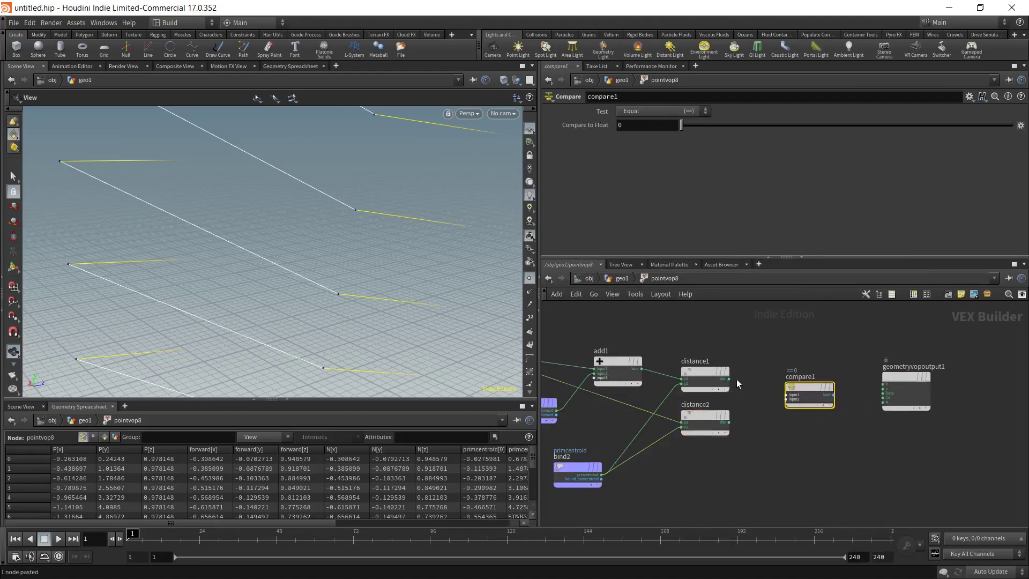
left_click(787, 401)
left_click(729, 422)
left_click_drag(804, 405, 773, 408)
left_click(668, 111)
left_click(658, 143)
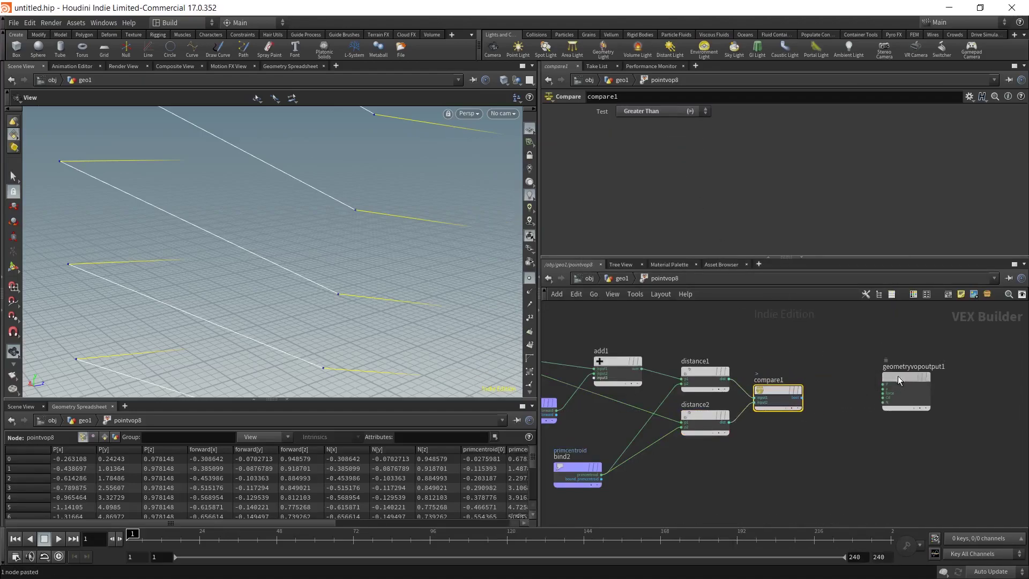
Add a Switch node after the Compare node and drive its switcher index with the comparison result.
key("l")
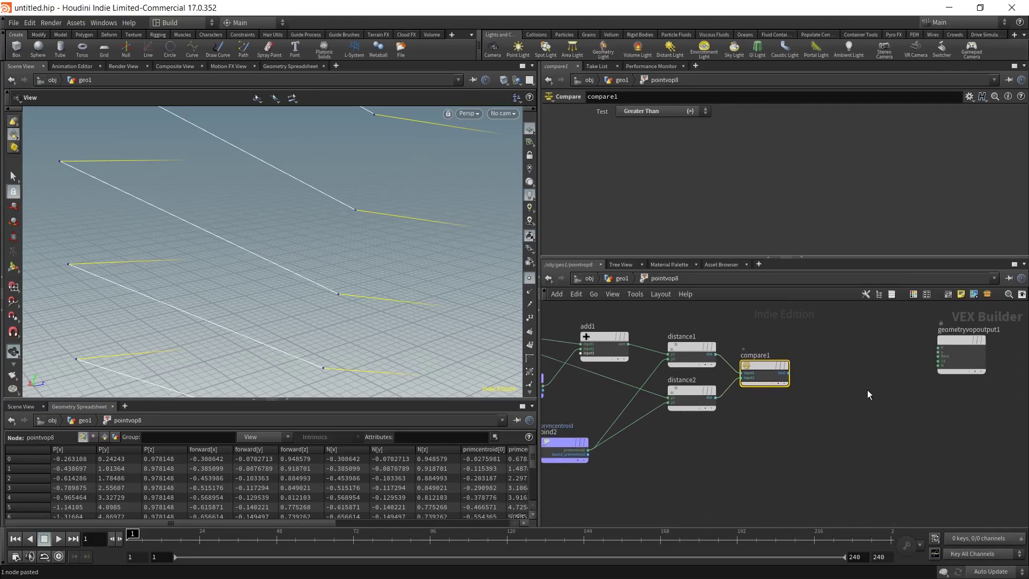
key("Tab")
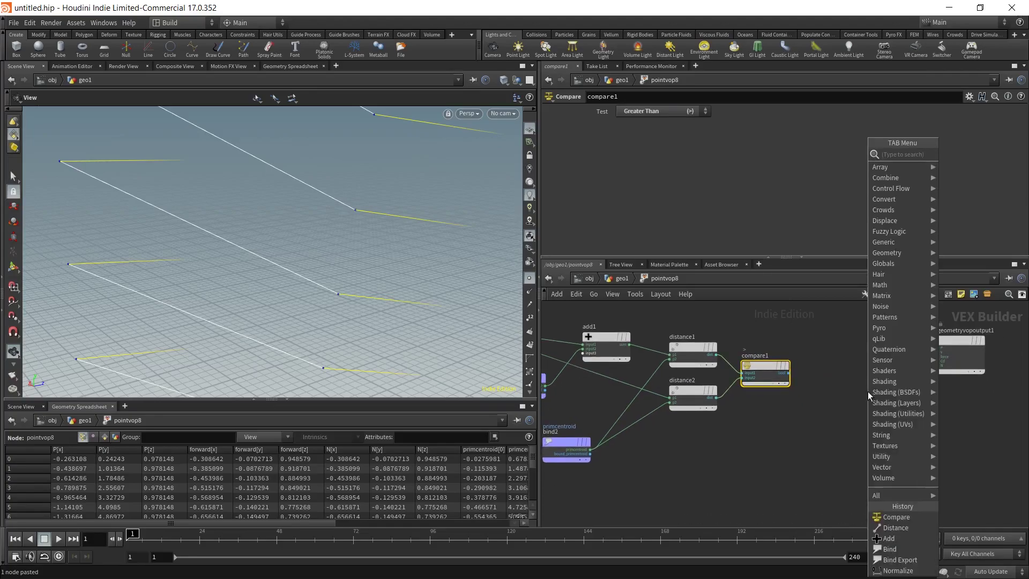
type("switch")
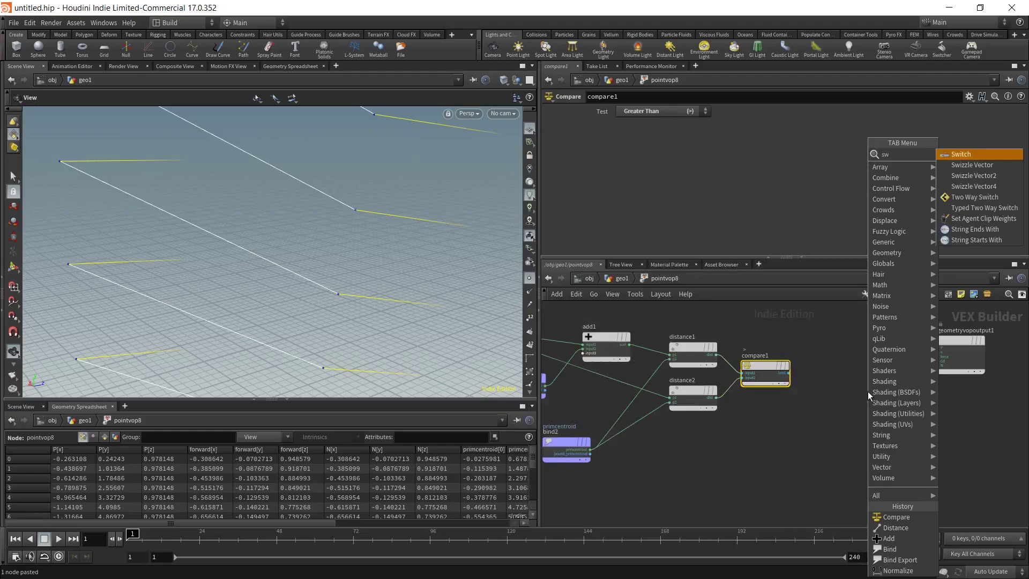
key("Return")
left_click(867, 391)
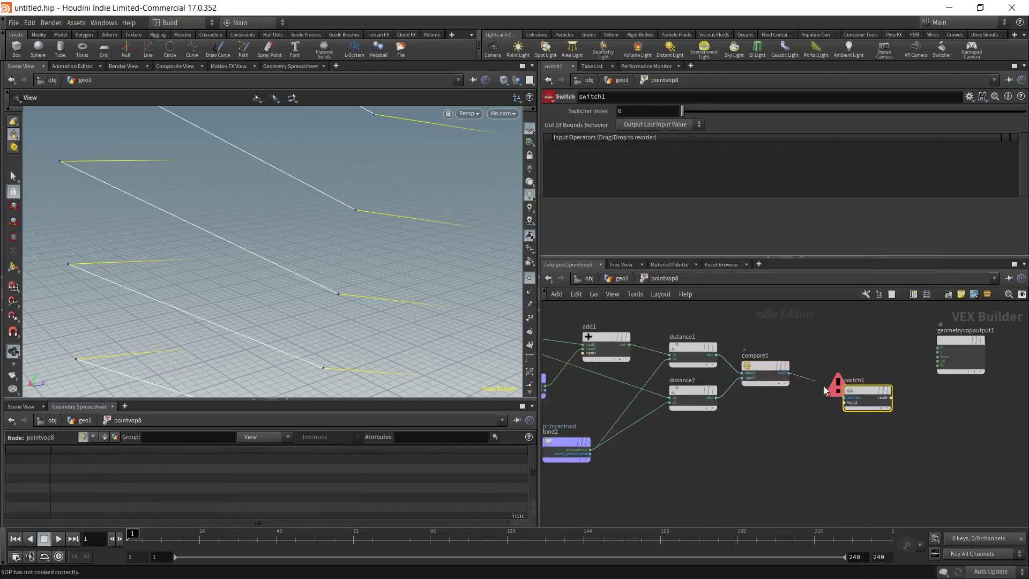
Add a Multiply node, wire the forward vector into its first input and promote the second input as a parameter.
middle_click_drag(812, 419, 941, 405)
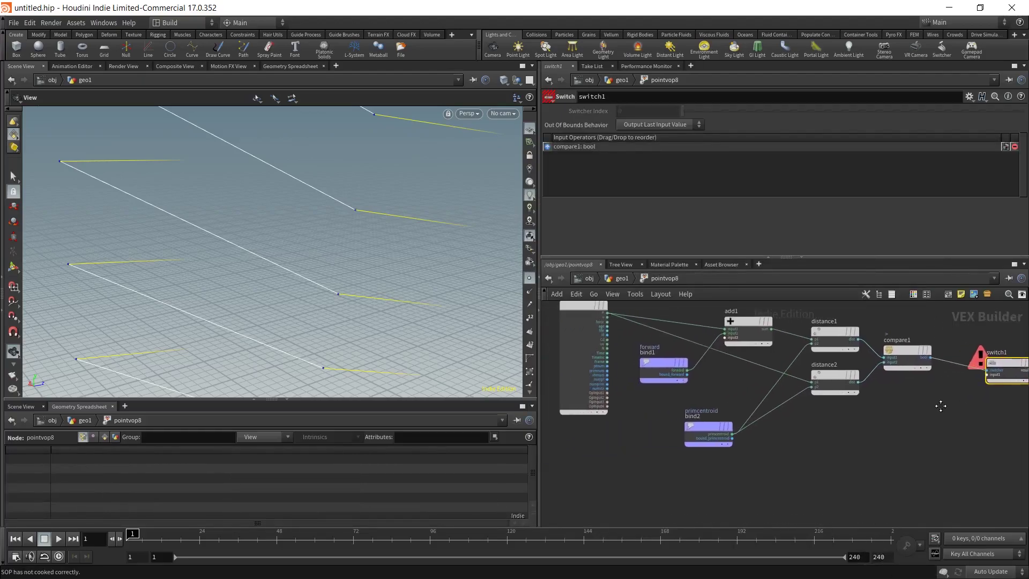
key("Tab")
type("mult")
key("Return")
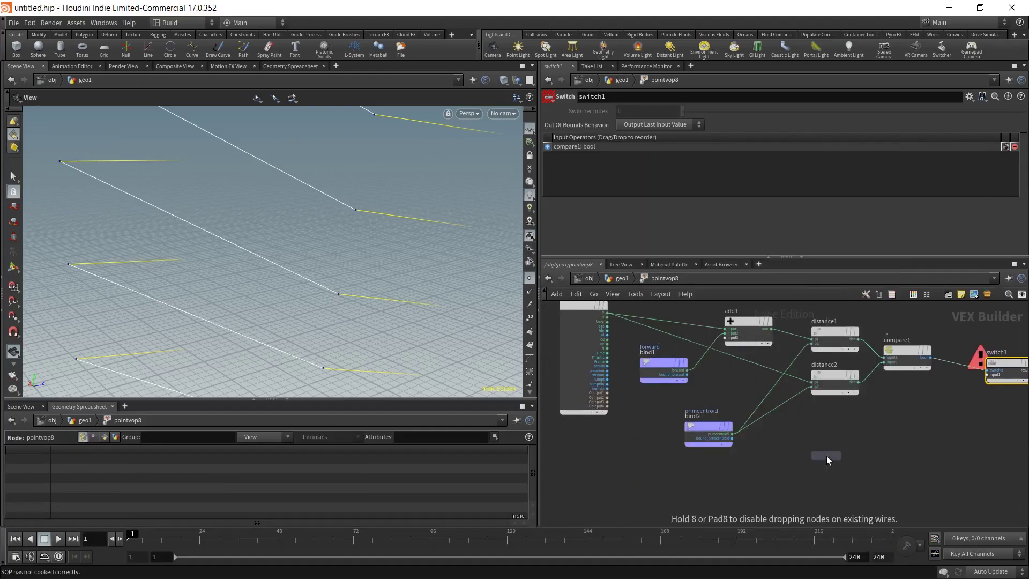
left_click(831, 454)
left_click(689, 370)
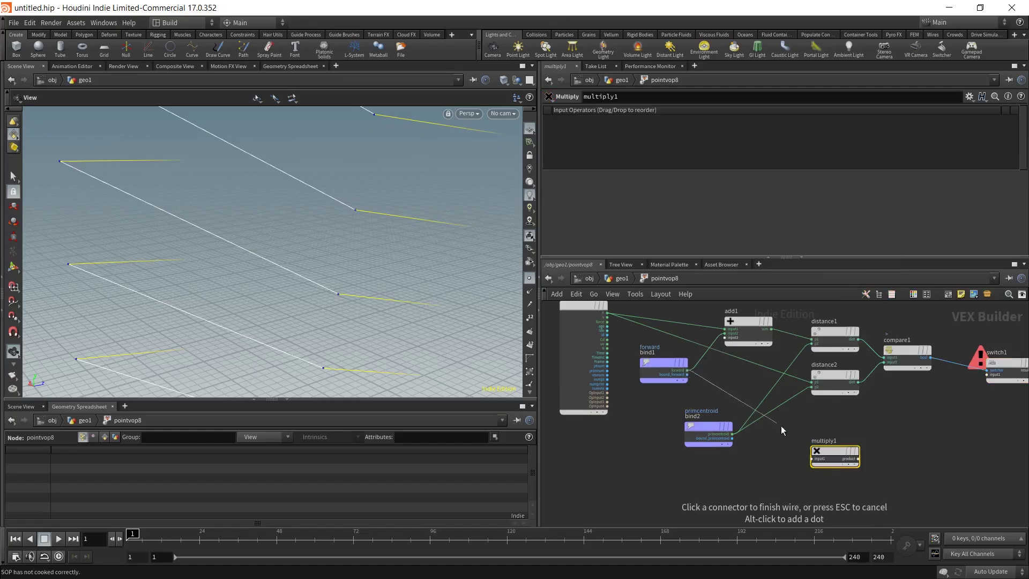
left_click(813, 459)
right_click(813, 461)
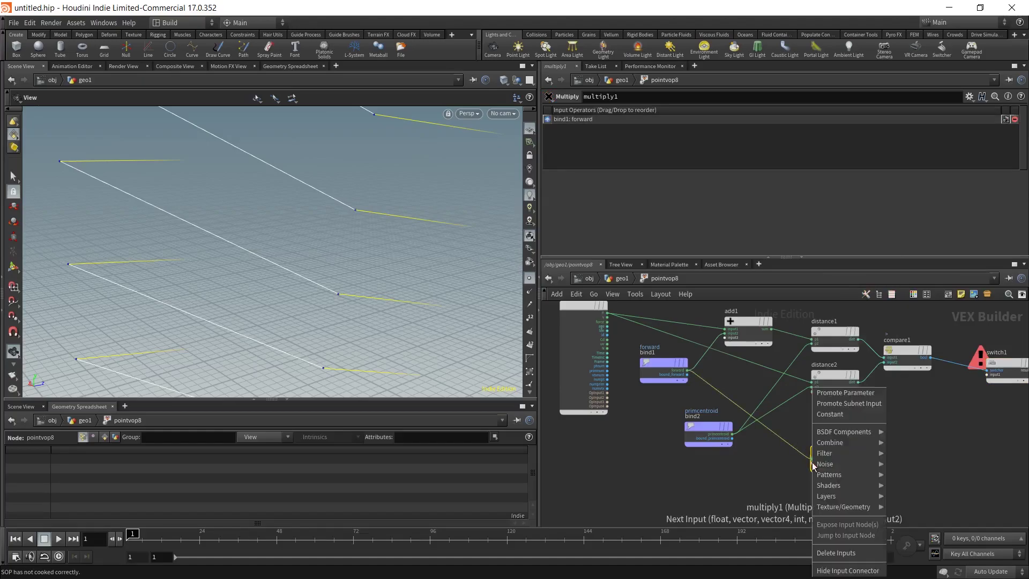
left_click(831, 393)
left_click_drag(824, 450, 812, 441)
Add a Negate node beside the Multiply node and feed the multiplied vector into it.
middle_click_drag(858, 434, 773, 442)
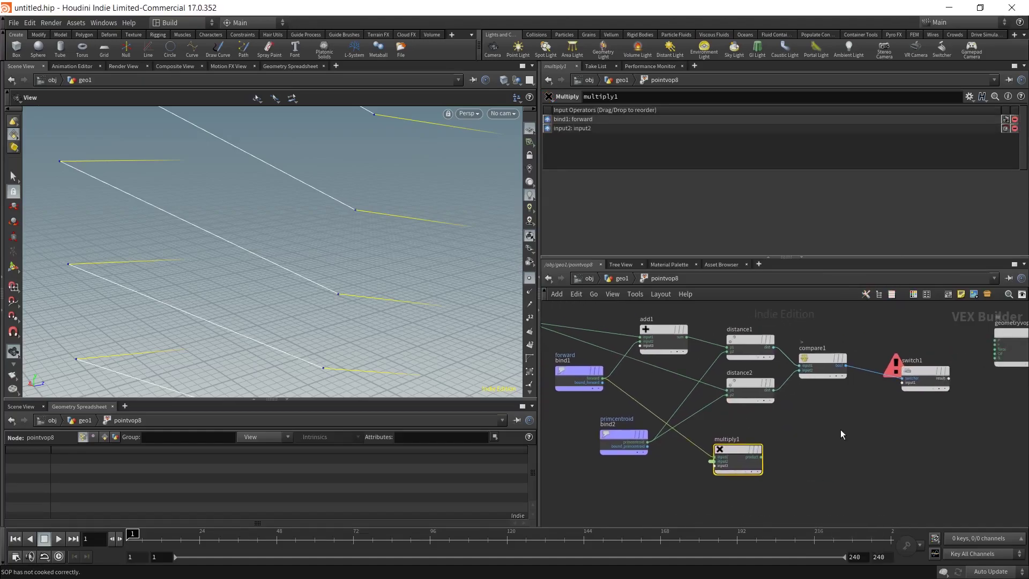
key("Tab")
type("const")
key("Return")
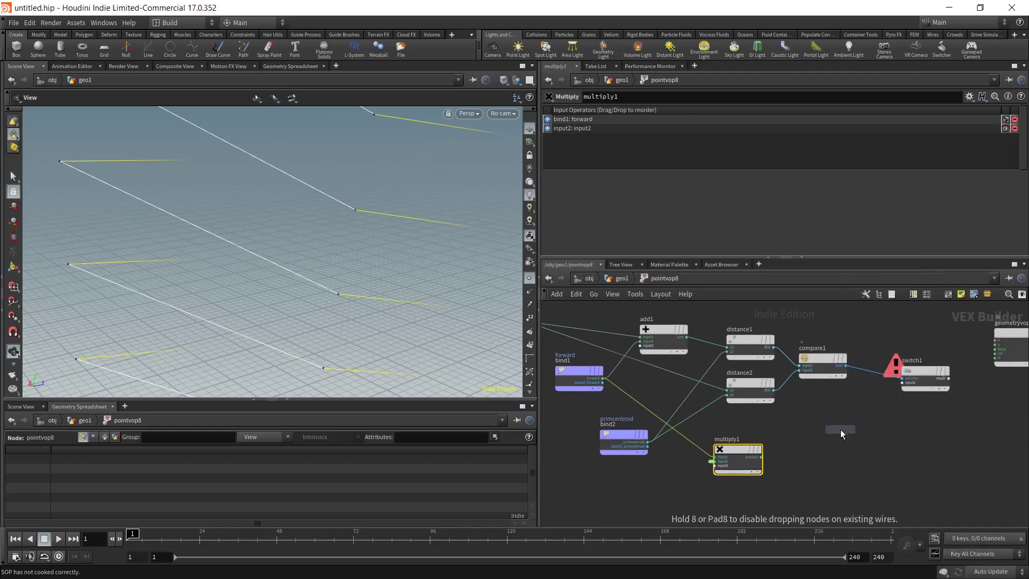
left_click(840, 430)
left_click_drag(841, 429, 829, 475)
Wire the Multiply product into the Switch node's first input and the negated vector into its second input.
left_click(764, 458)
left_click(873, 384)
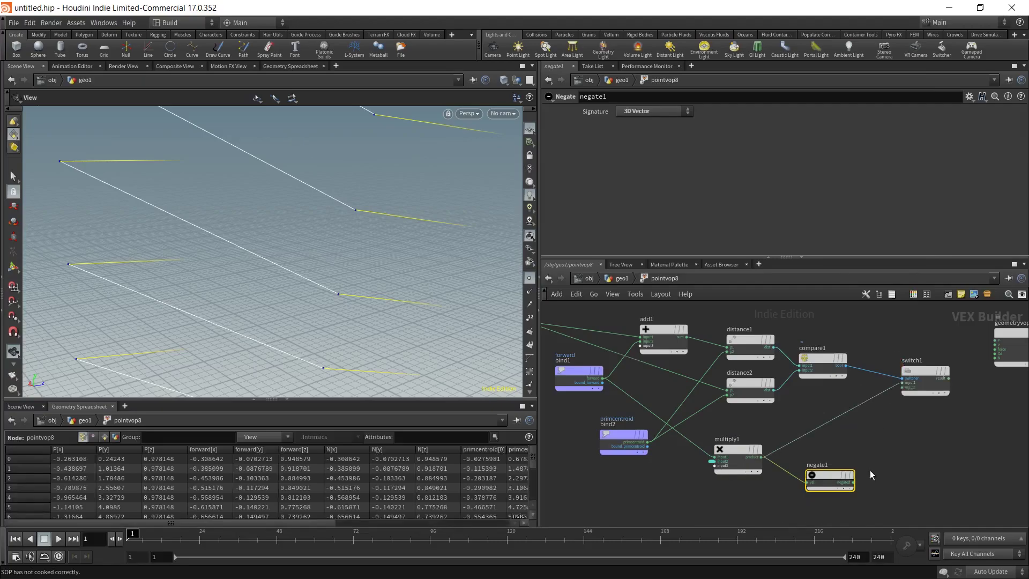
left_click(853, 482)
left_click(906, 388)
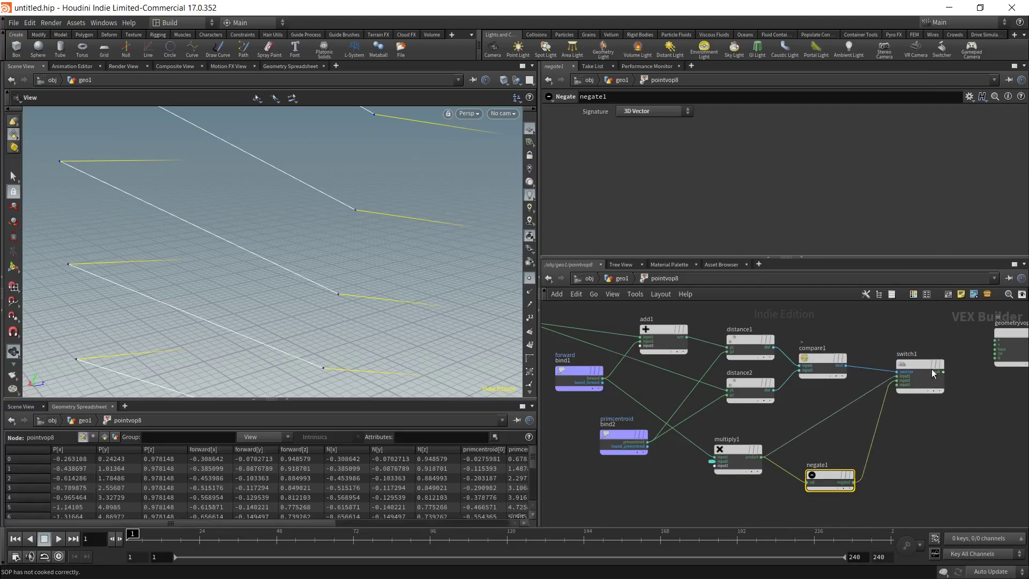
Add an Add node that sums the global P and the Switch result, and use its sum as the output P.
middle_click_drag(927, 329, 874, 368)
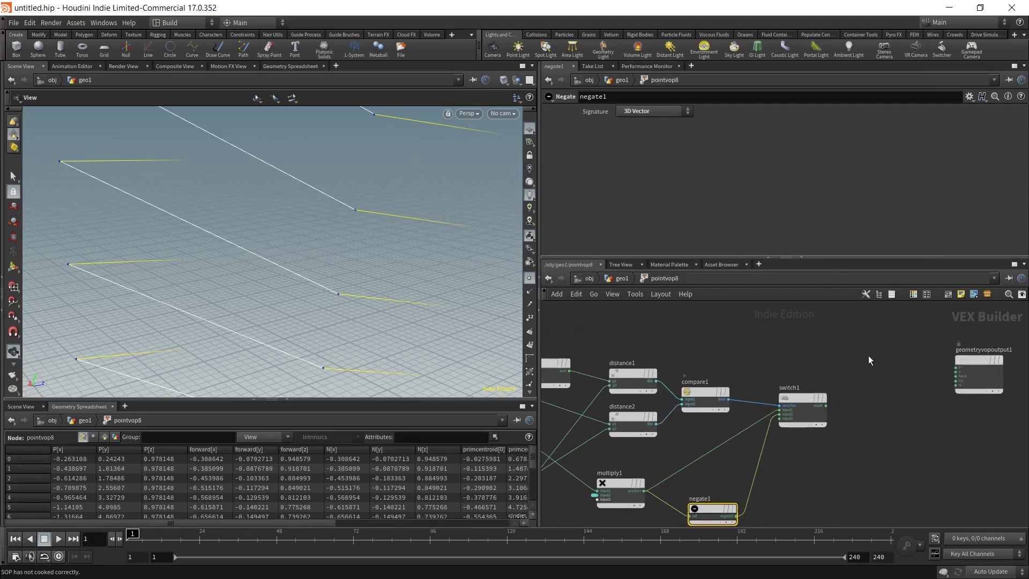
key("Tab")
type("add")
key("Return")
left_click(868, 339)
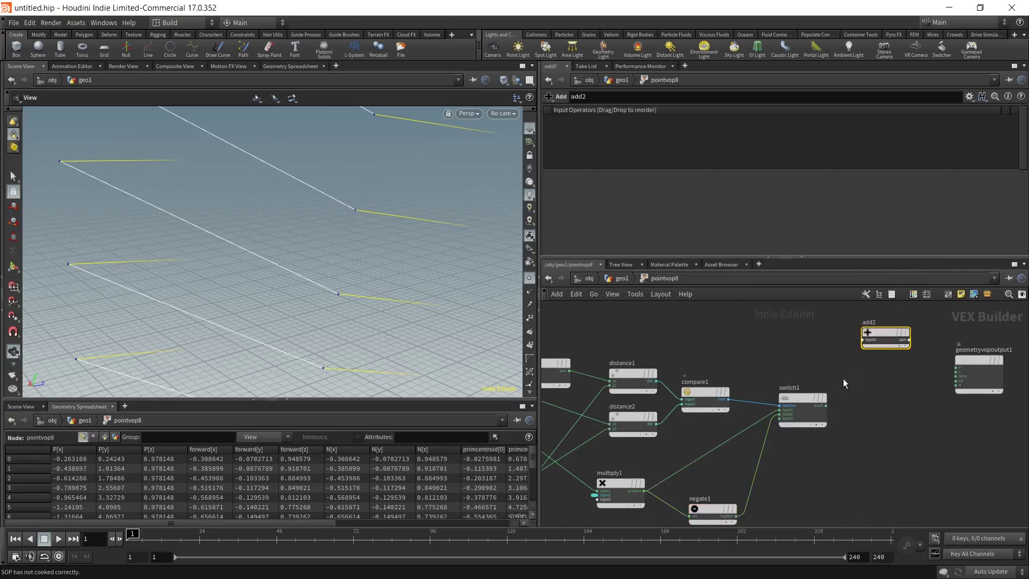
left_click(869, 340)
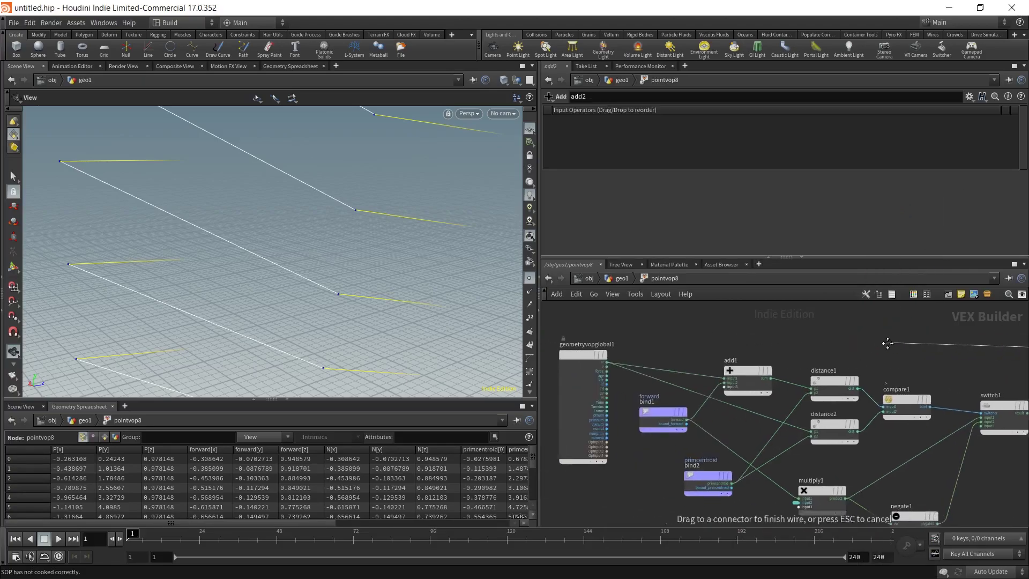
left_click(613, 360)
left_click(754, 339)
left_click(716, 399)
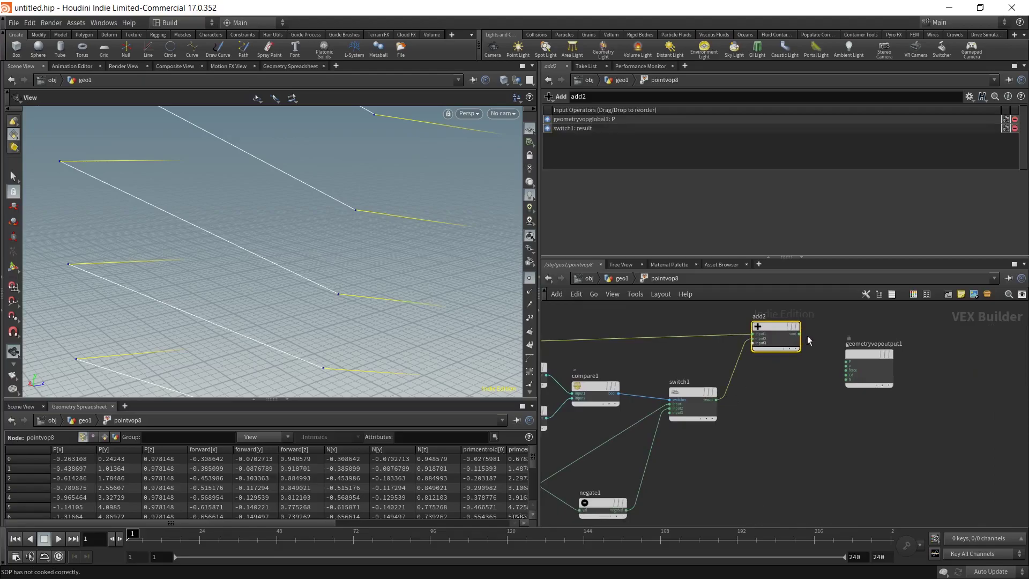
Return to the geo1 network, enlarge the parameter area and try about 0.211 for pointvop8's Input Number 2.
left_click(622, 278)
left_click_drag(698, 257, 696, 324)
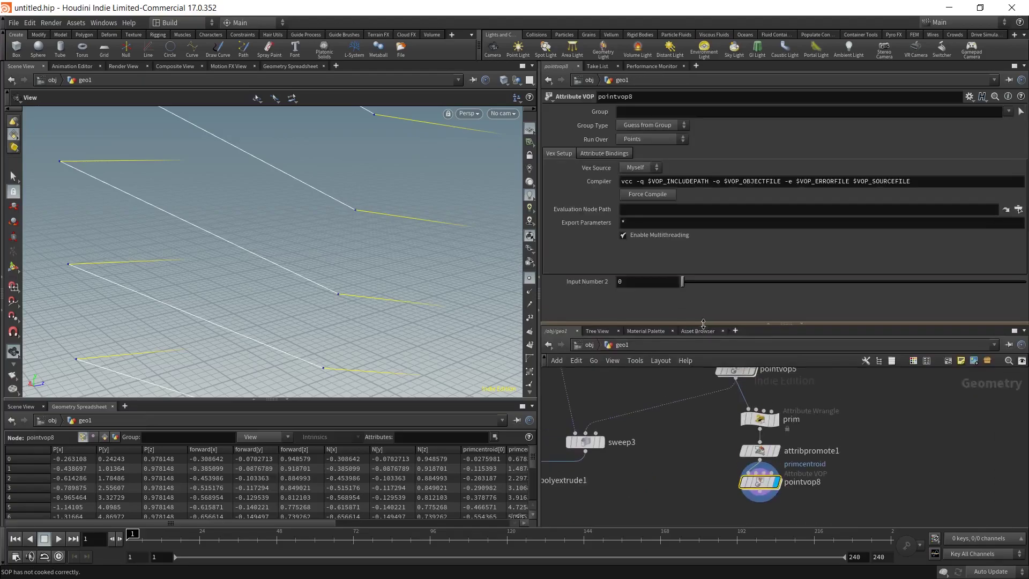
left_click_drag(690, 281, 755, 285)
Copy polywire1's Wire Radius and paste it as a relative reference into pointvop8's Input Number 2.
scroll(680, 426, "down", 5)
middle_click_drag(659, 483, 630, 405)
left_click(620, 399)
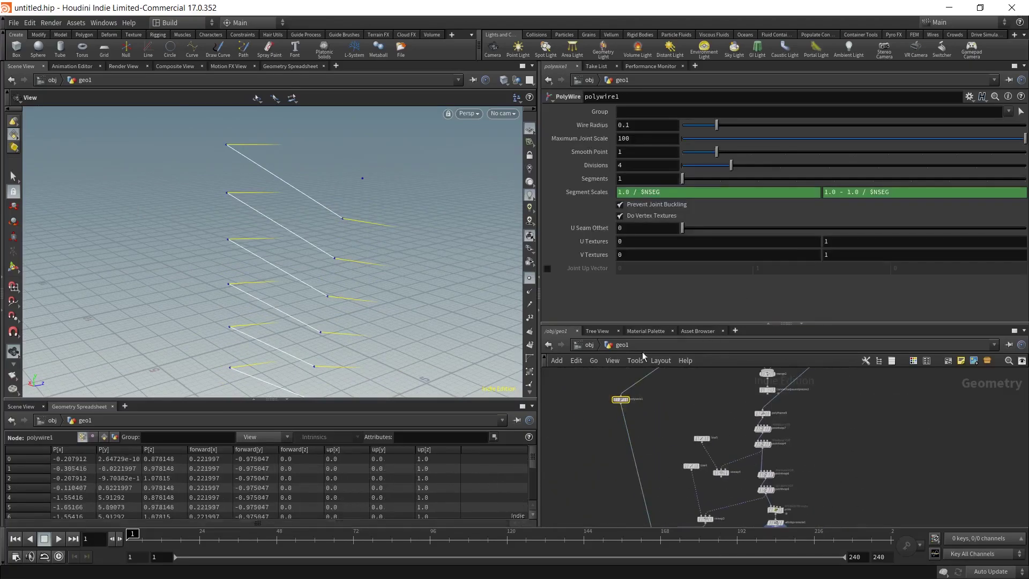
right_click(635, 136)
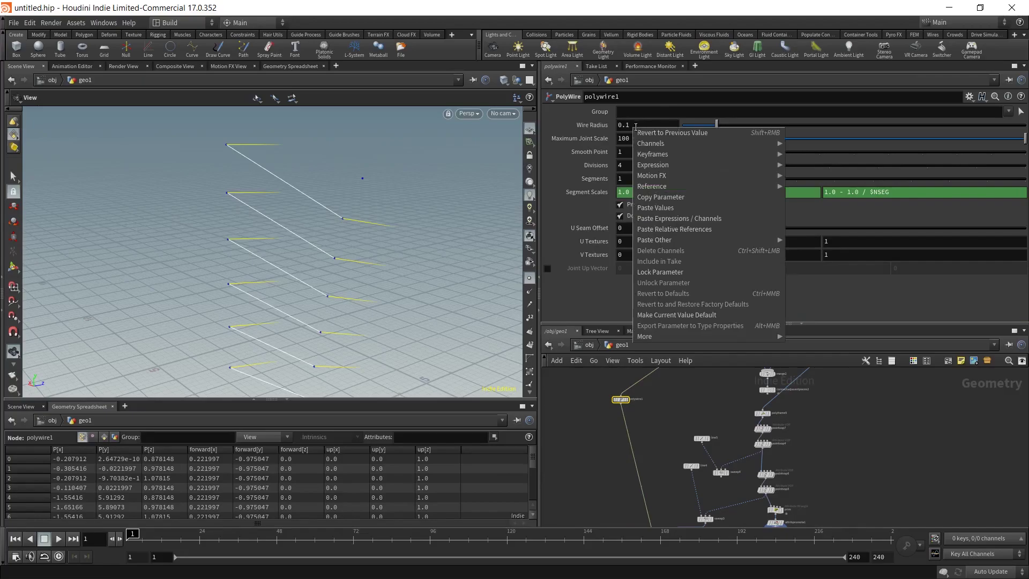
left_click(679, 203)
middle_click_drag(660, 445, 725, 440)
scroll(729, 423, "up", 2)
left_click(722, 377)
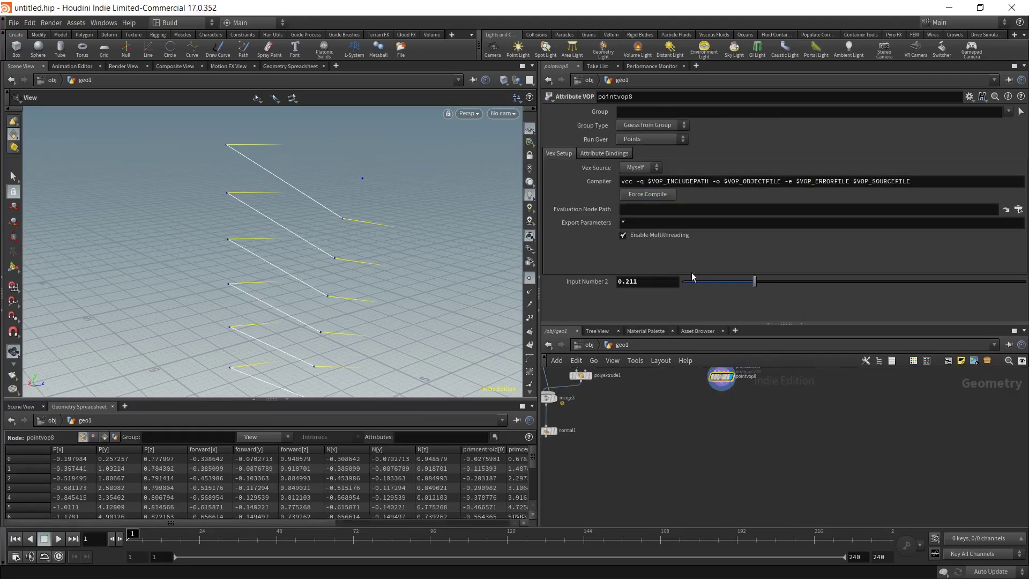
right_click(659, 281)
left_click(703, 390)
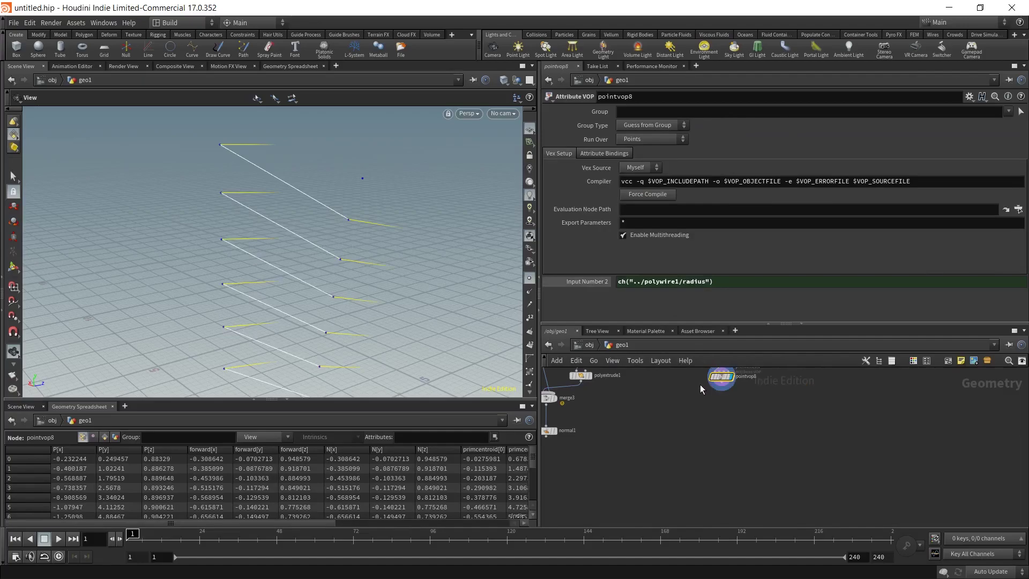
Display the normal1 result and rewire sweep3 so that it takes its curves from pointvop8.
middle_click_drag(613, 417, 653, 436)
left_click(645, 435)
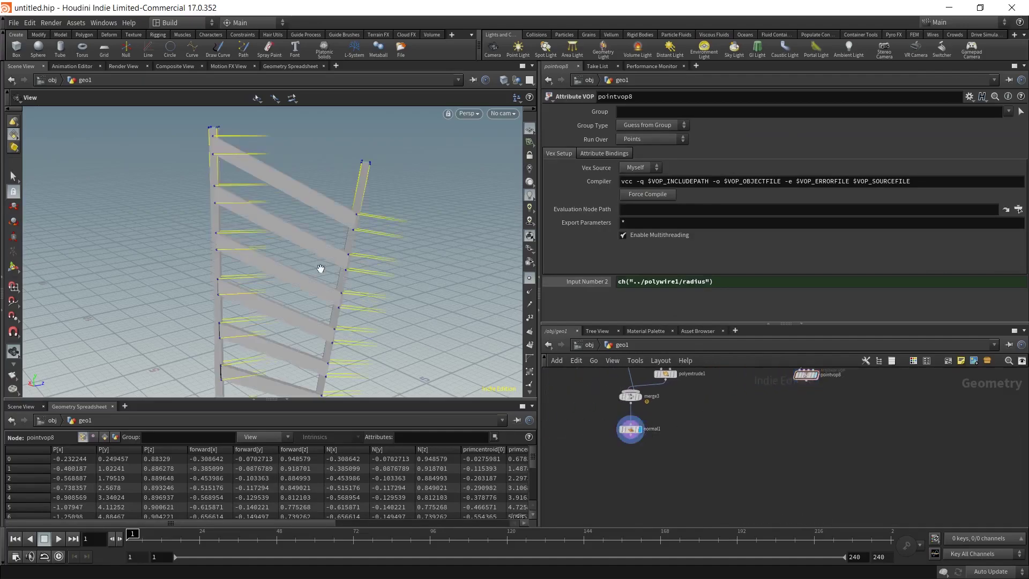
left_click_drag(321, 271, 375, 252)
middle_click_drag(769, 410, 767, 461)
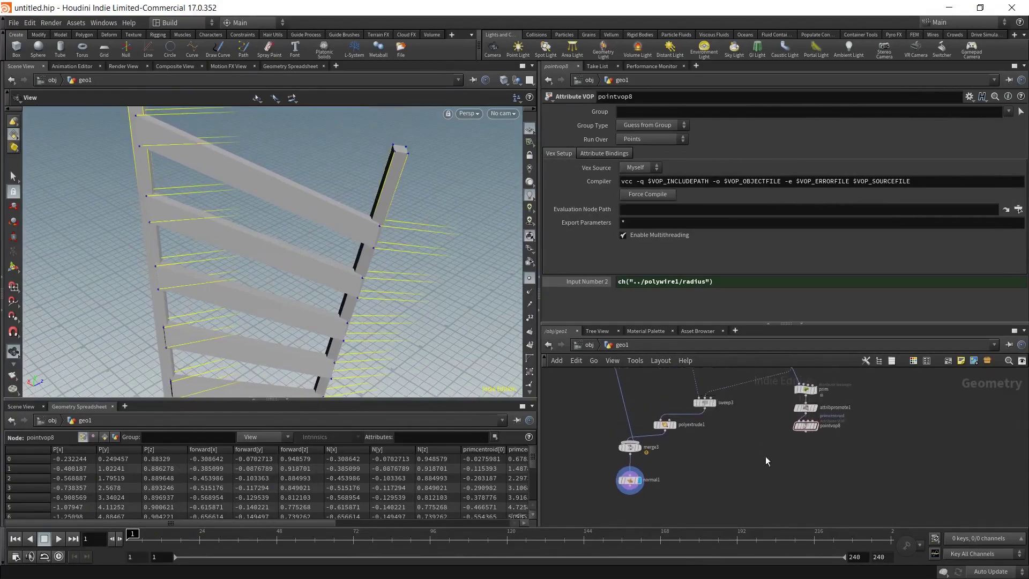
left_click(808, 438)
left_click(665, 419)
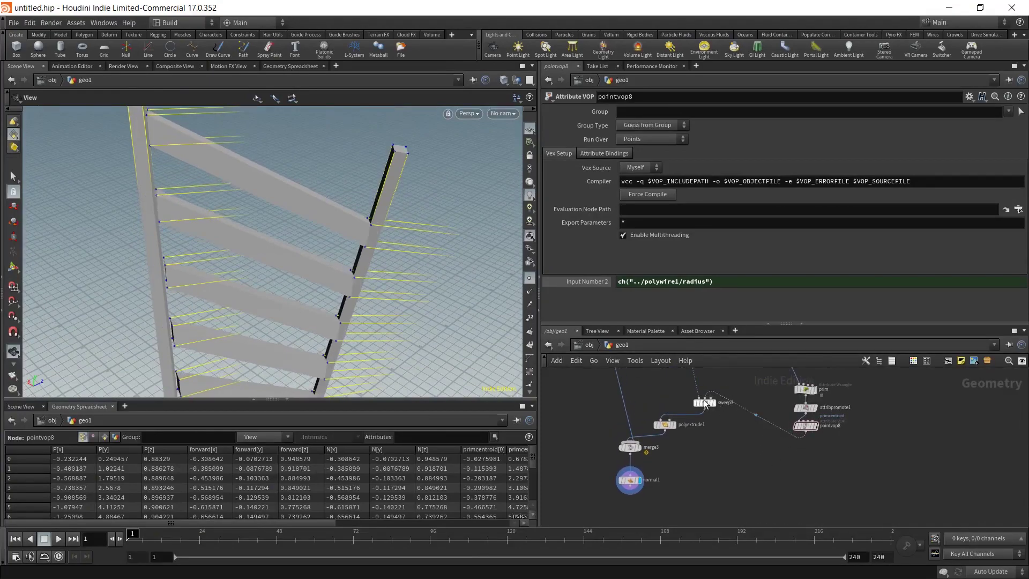
left_click_drag(375, 280, 345, 232)
Raise polywire1's Divisions to 5 and on to 7, inspecting how the strips meet the wires.
middle_click_drag(648, 375, 645, 435)
left_click(673, 430)
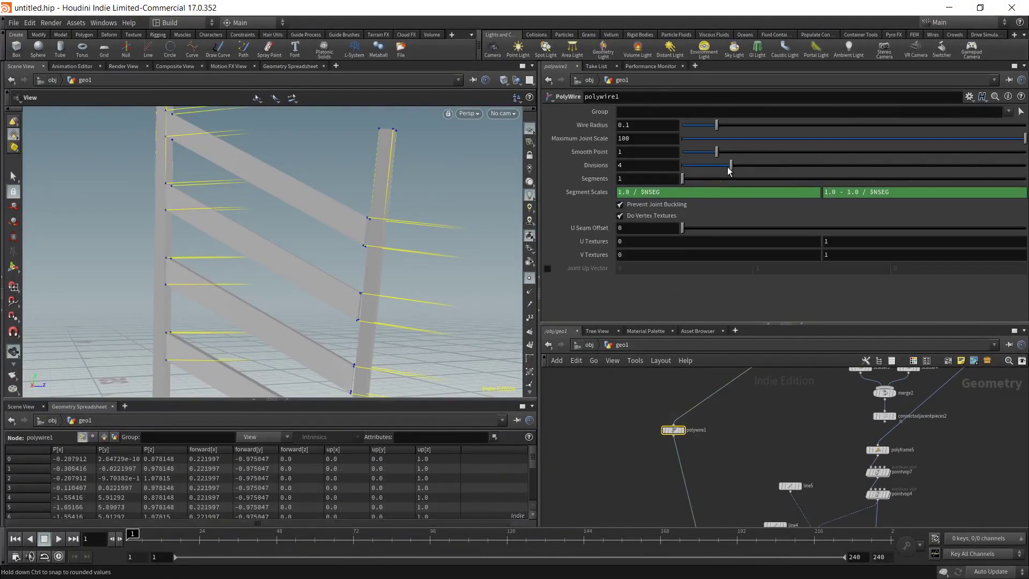
left_click_drag(730, 166, 783, 166)
left_click_drag(413, 246, 367, 231)
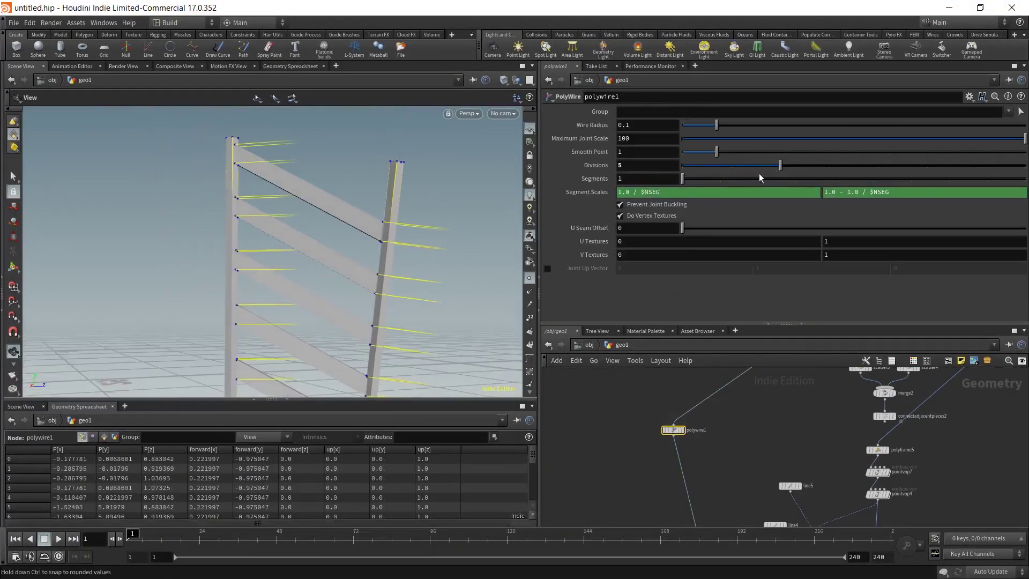
left_click_drag(799, 167, 878, 166)
left_click_drag(452, 227, 386, 247)
left_click_drag(413, 284, 370, 264)
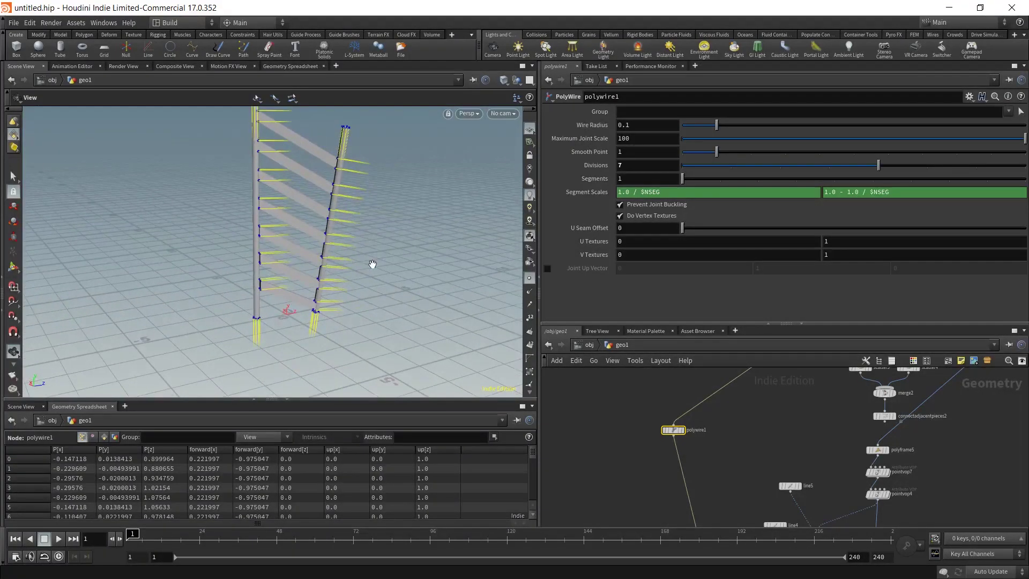